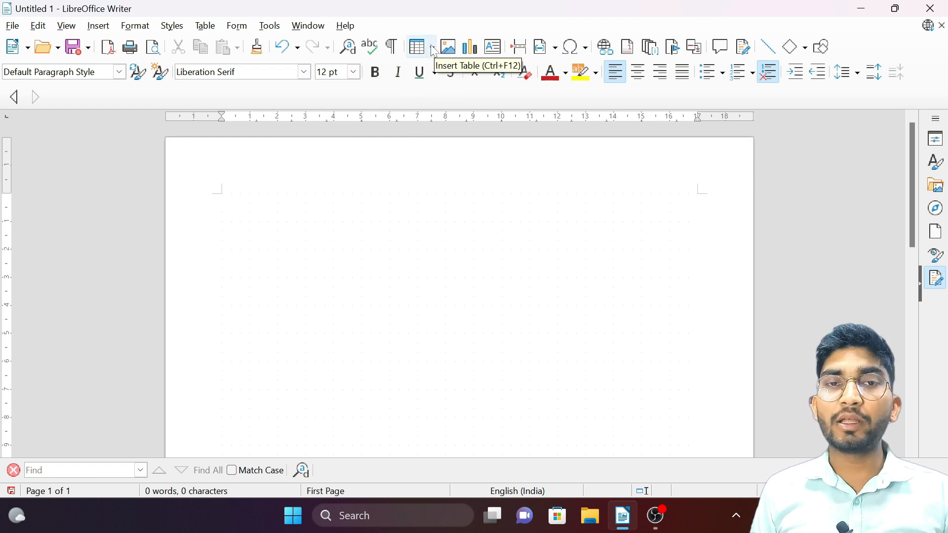
# Step: Insert a table with 10 columns and 14 rows at the start of the blank document
pyautogui.click(205, 25)
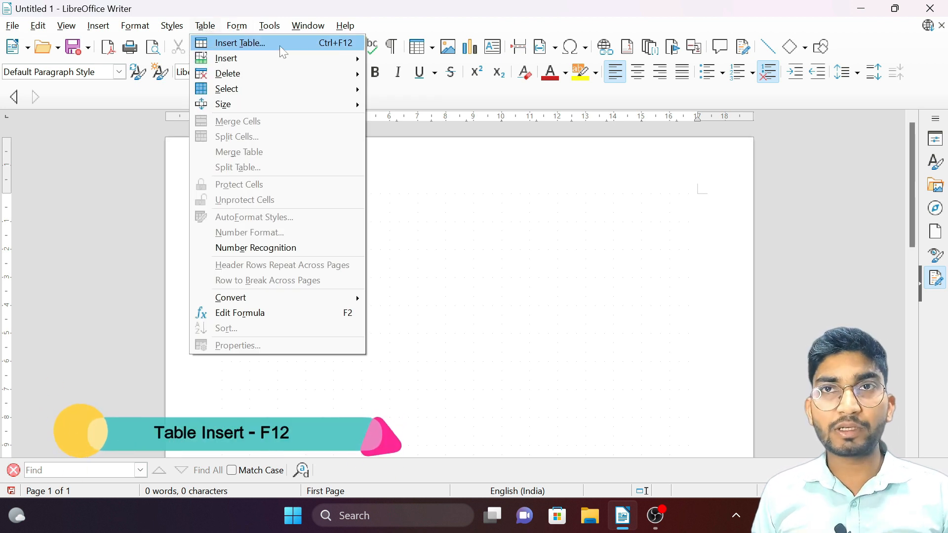
pyautogui.press('Escape')
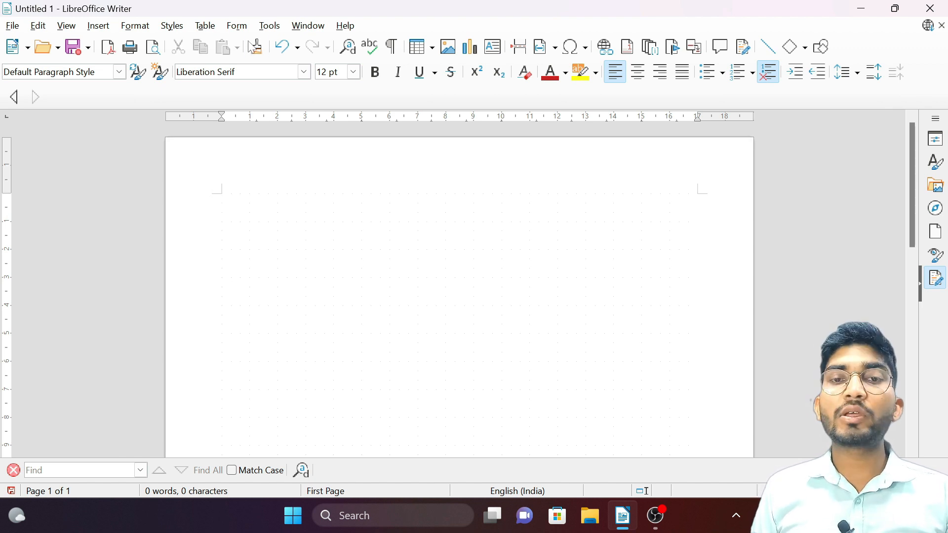
pyautogui.click(427, 54)
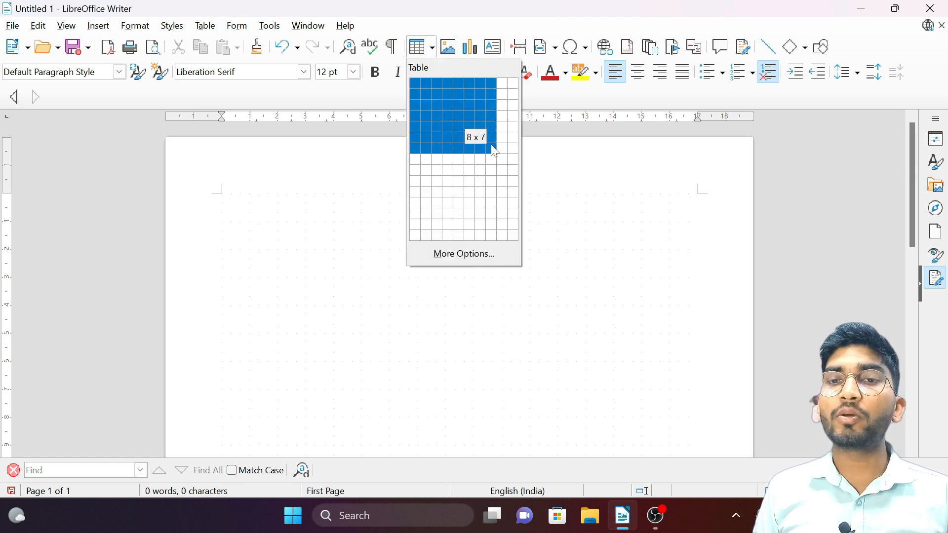
pyautogui.click(514, 232)
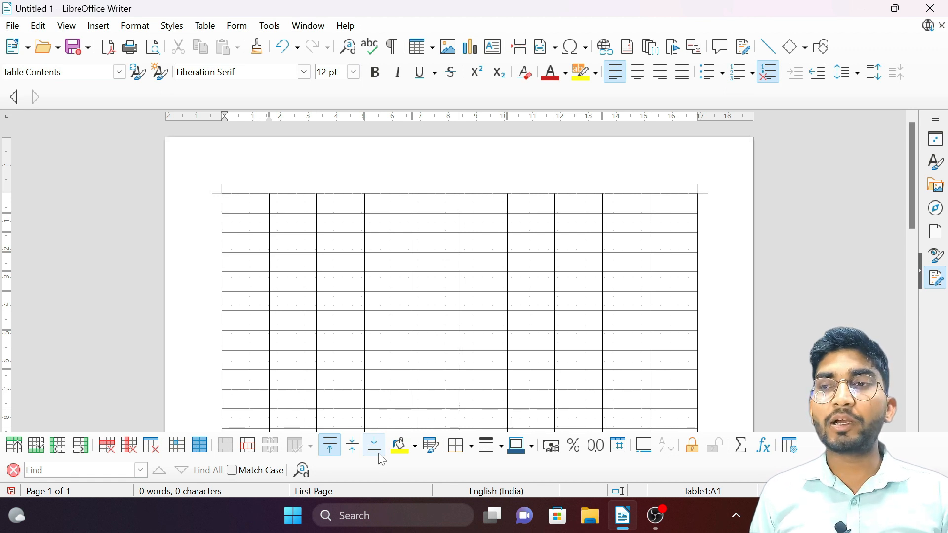
# Step: Examine the table settings in the Properties sidebar and the available table commands, including the row and column size options
pyautogui.click(937, 140)
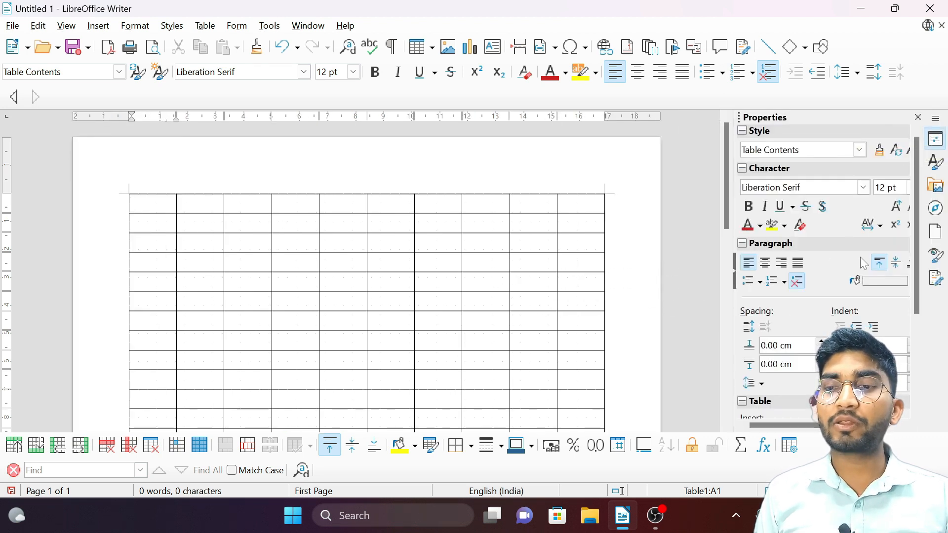
pyautogui.scroll(-3, 772, 395)
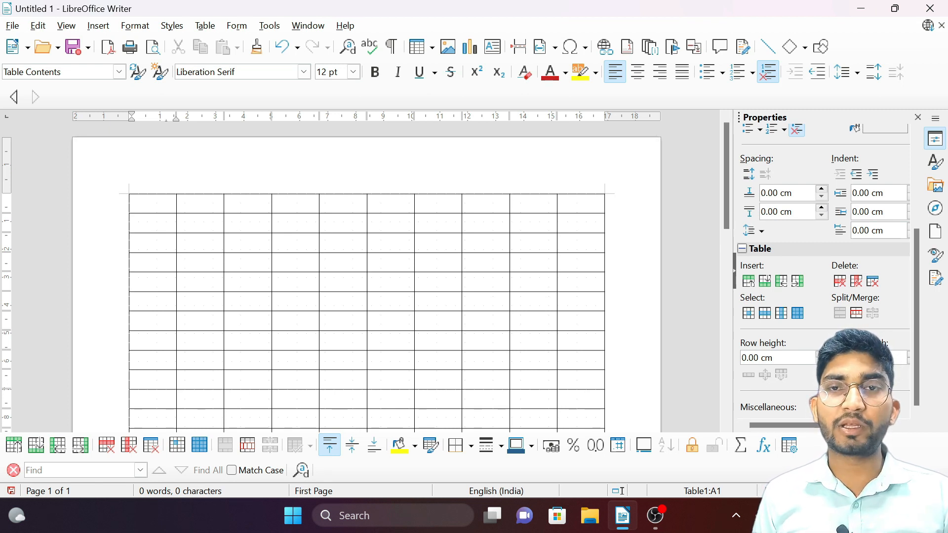
pyautogui.click(918, 118)
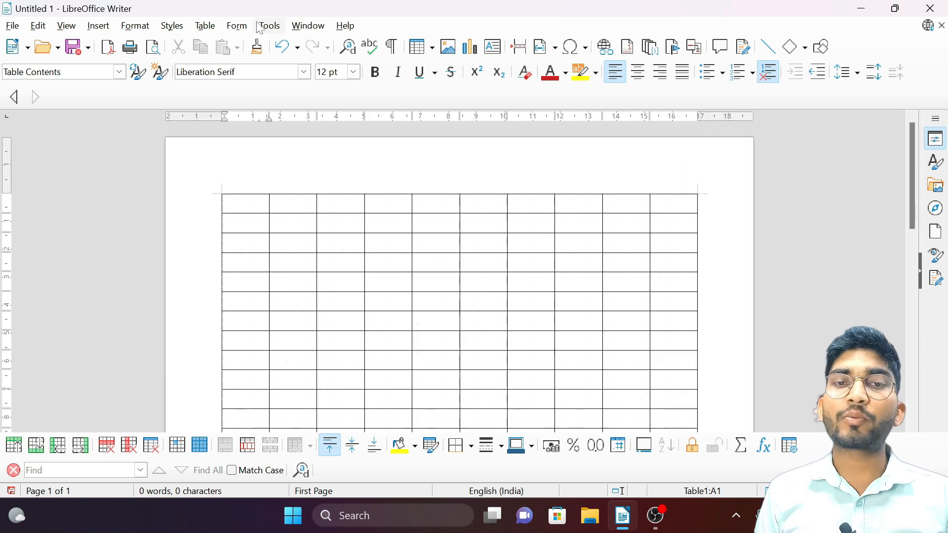
pyautogui.click(206, 26)
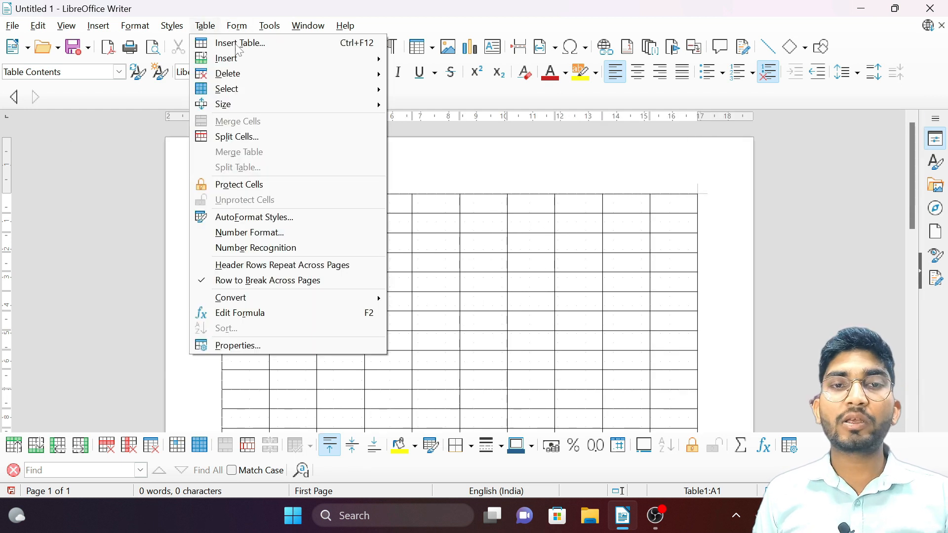
pyautogui.moveTo(265, 111)
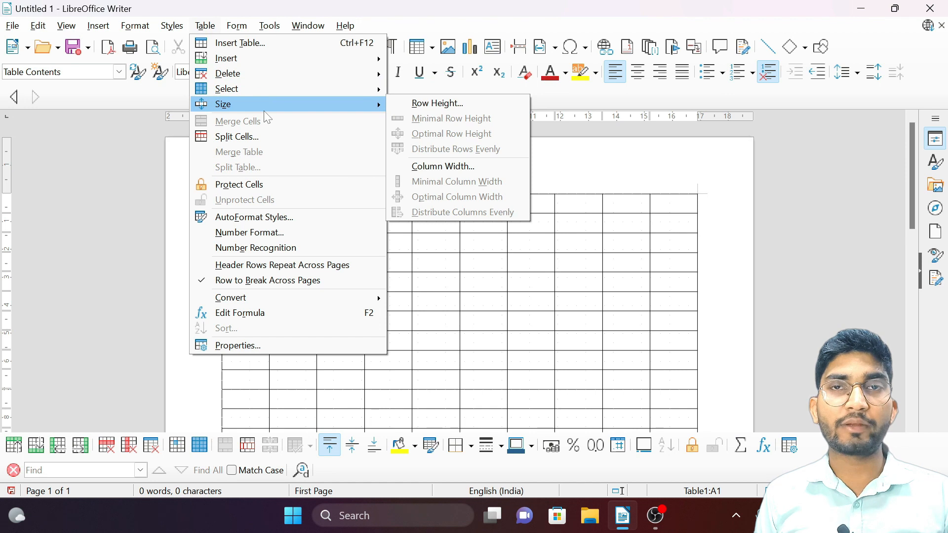
pyautogui.press('Escape')
pyautogui.press('Escape')
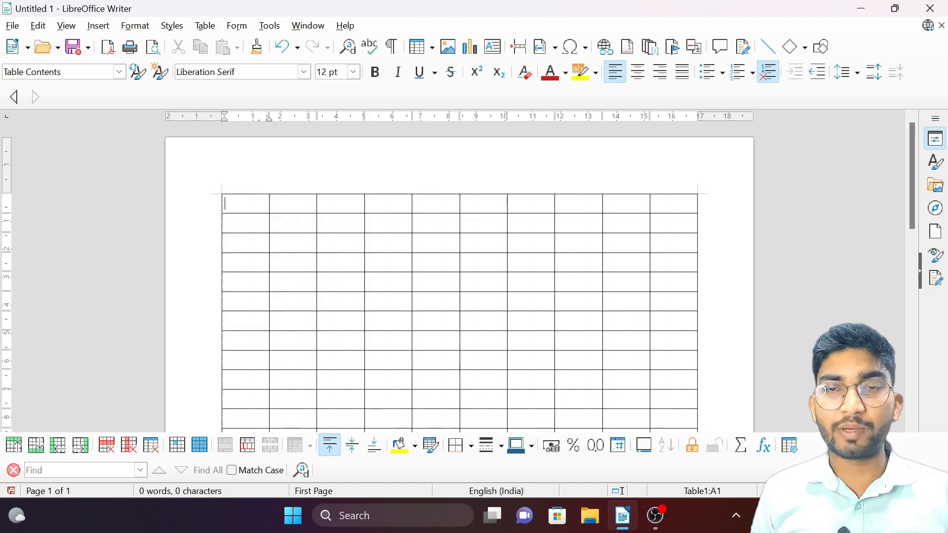
pyautogui.scroll(-10, 459, 272)
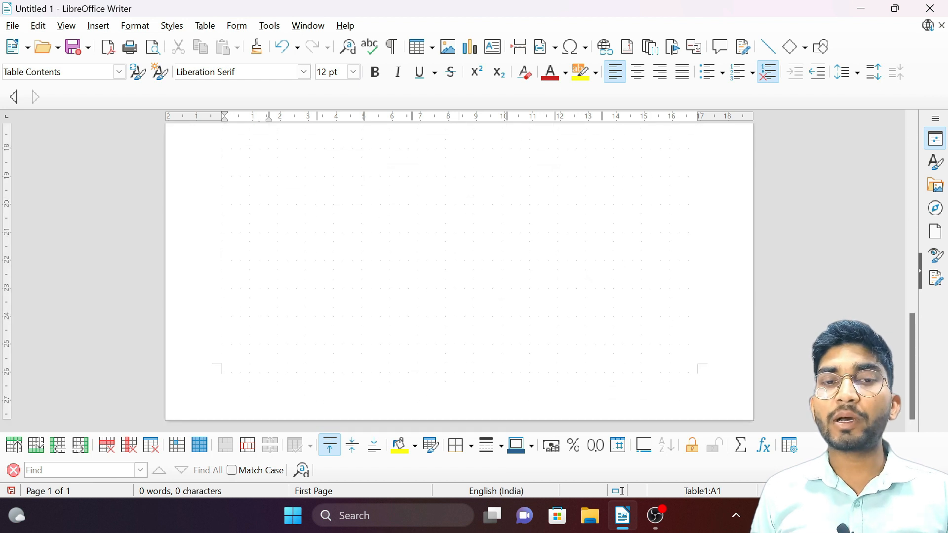
pyautogui.scroll(10, 459, 272)
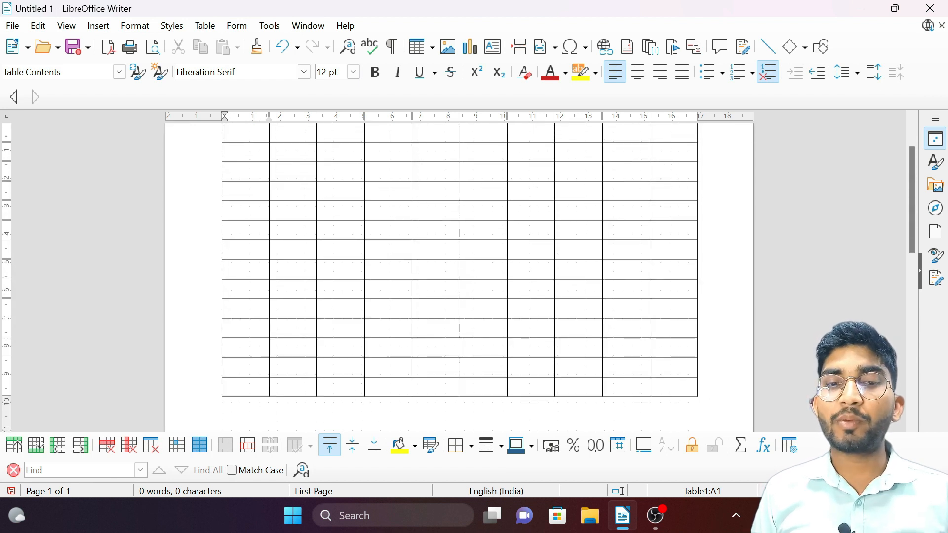
pyautogui.click(357, 408)
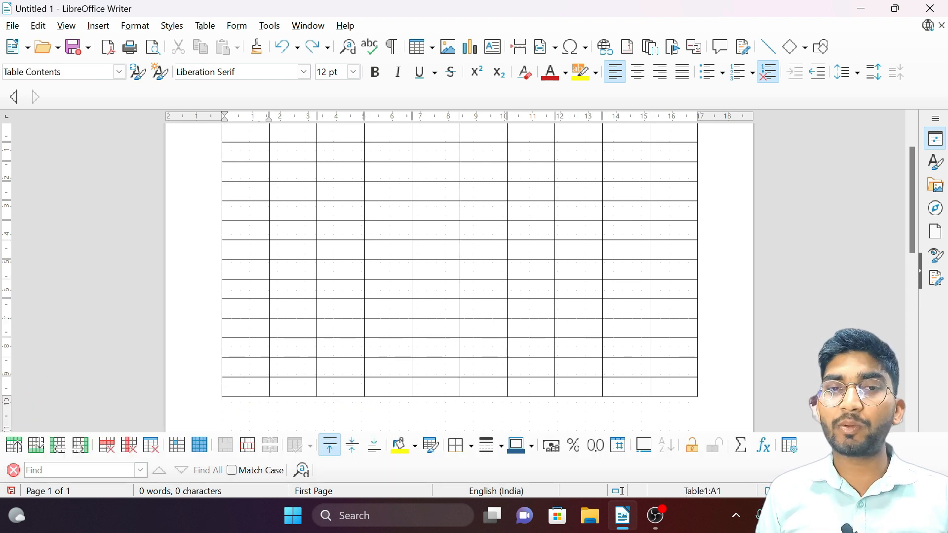
pyautogui.scroll(2, 252, 161)
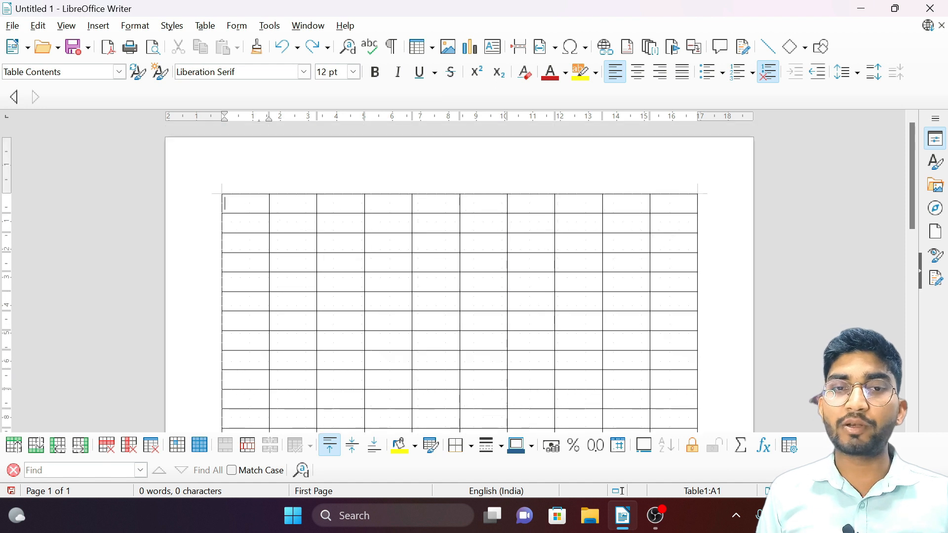
pyautogui.scroll(-15, 459, 276)
pyautogui.scroll(12, 459, 276)
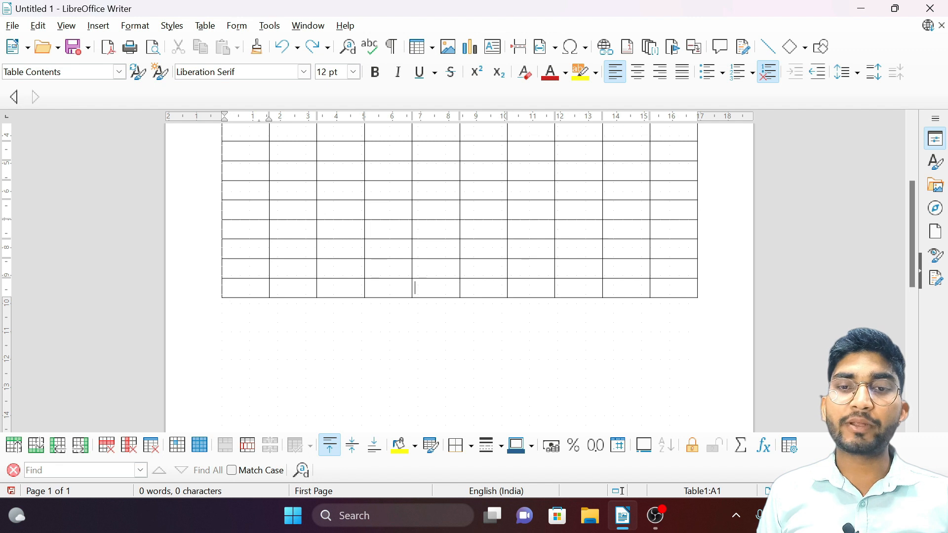
# Step: Create a small one-row table below the large table by entering the pattern "+-+-+++++" as text
pyautogui.click(416, 287)
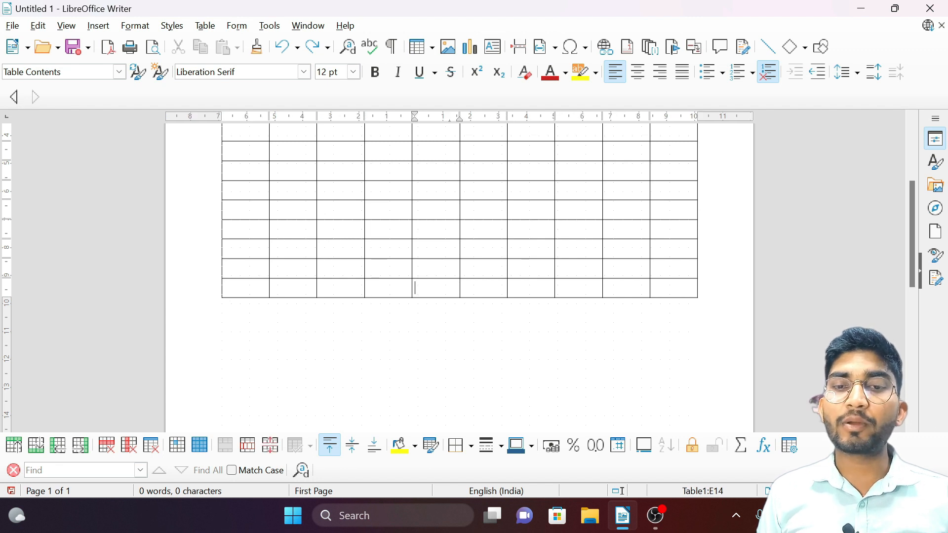
pyautogui.click(365, 370)
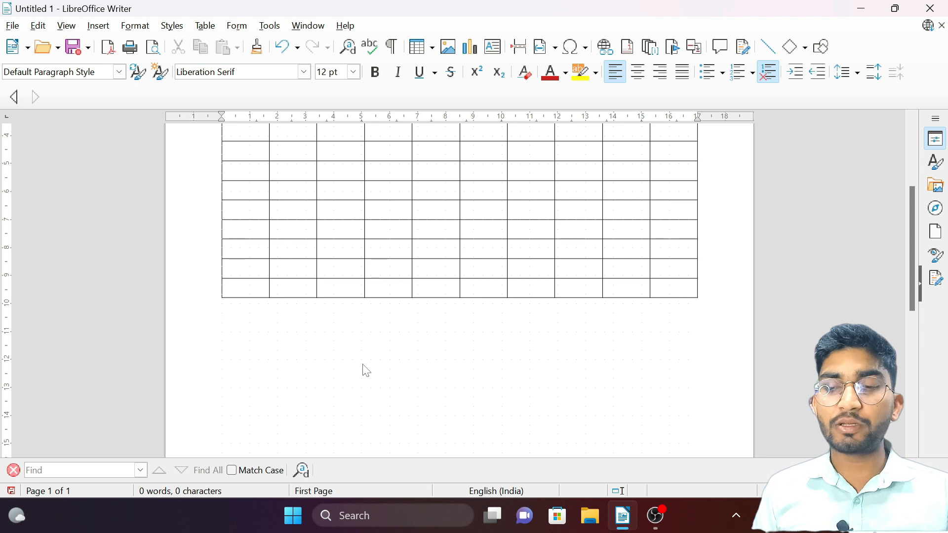
pyautogui.write('+-+-')
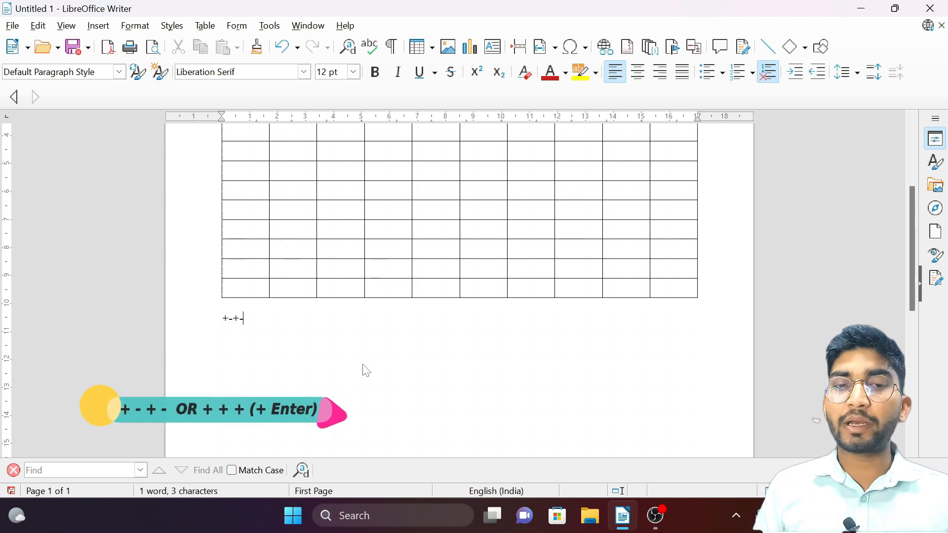
pyautogui.write('+++++')
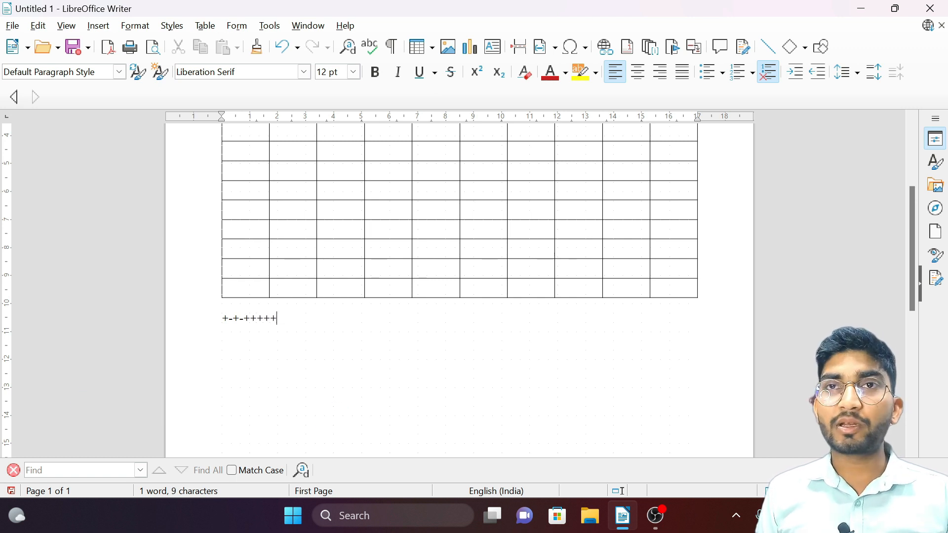
pyautogui.press('Return')
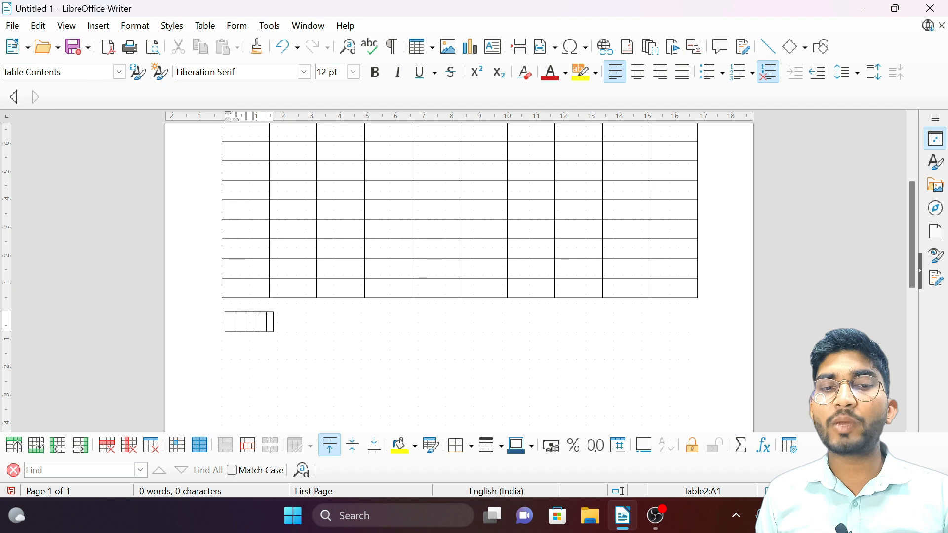
# Step: Clear the whole document and create a small two-column table from the text pattern "+-++"
pyautogui.hotkey('ctrl', 'a')
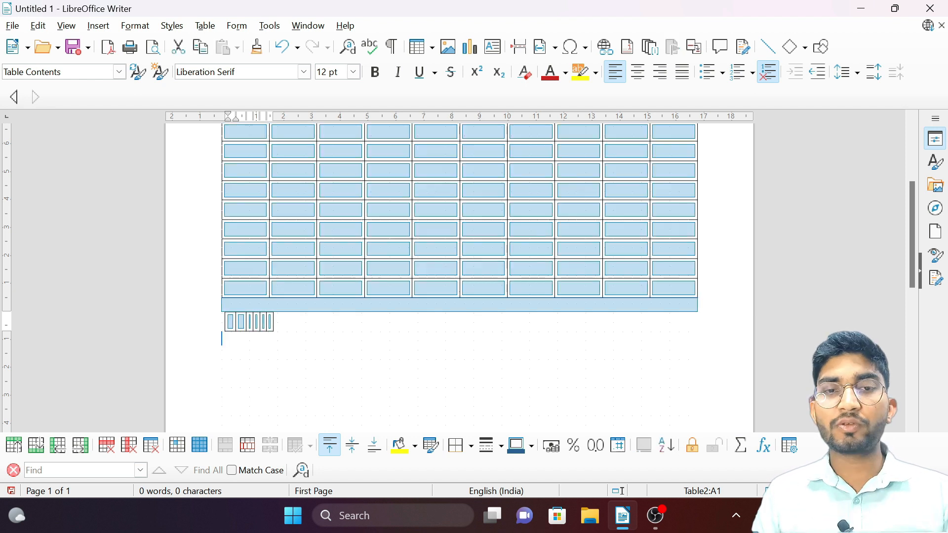
pyautogui.press('Delete')
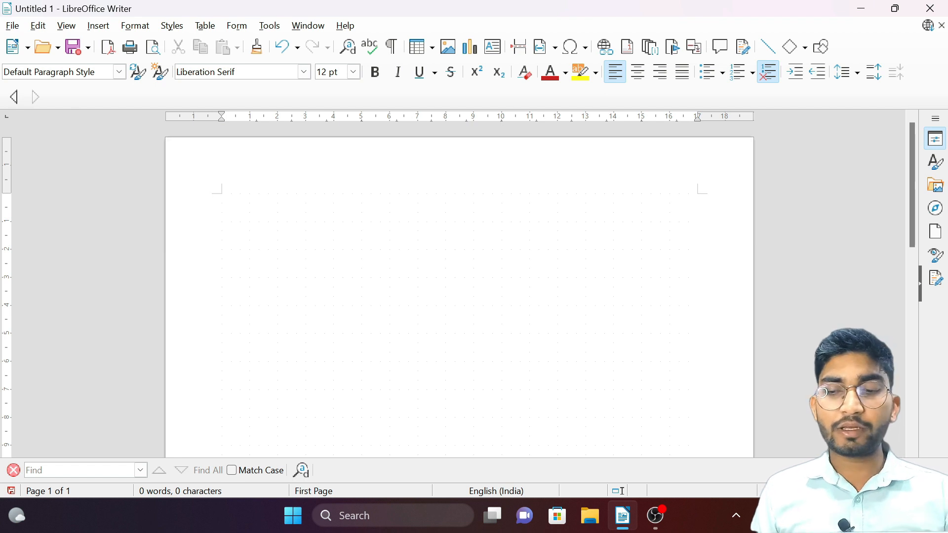
pyautogui.write('+-+')
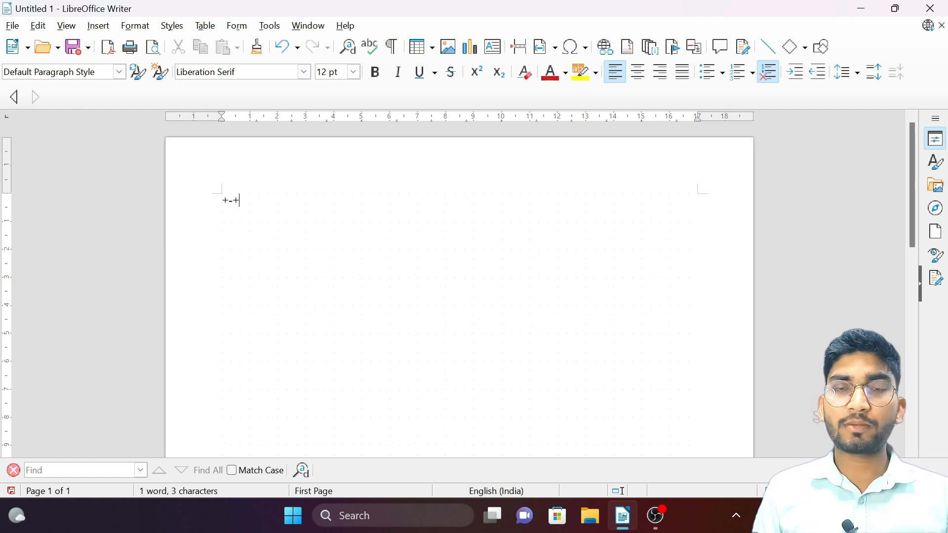
pyautogui.write('+')
pyautogui.press('Return')
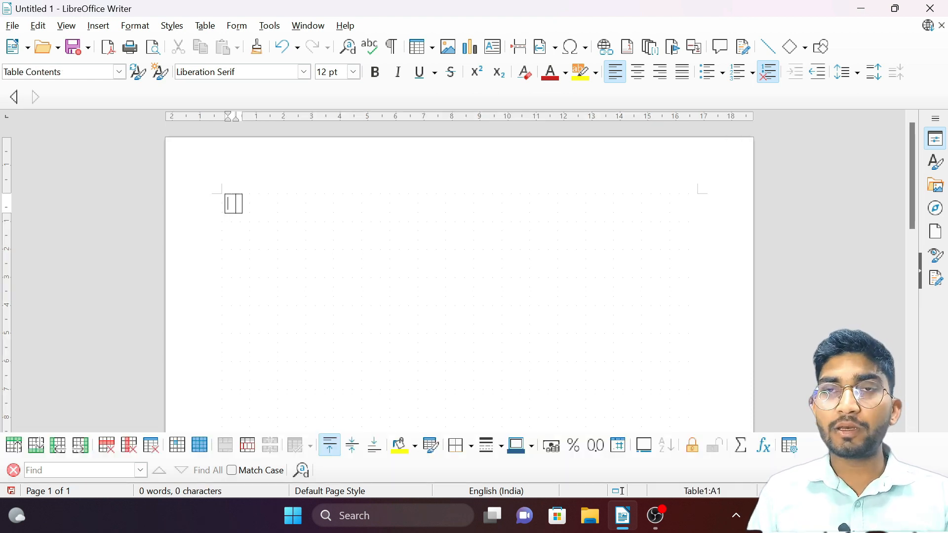
# Step: Enter "Name" in the first cell and "Age" in the second cell of the small table
pyautogui.write('Nage')
pyautogui.press('BackSpace')
pyautogui.press('BackSpace')
pyautogui.write('me')
pyautogui.press('Tab')
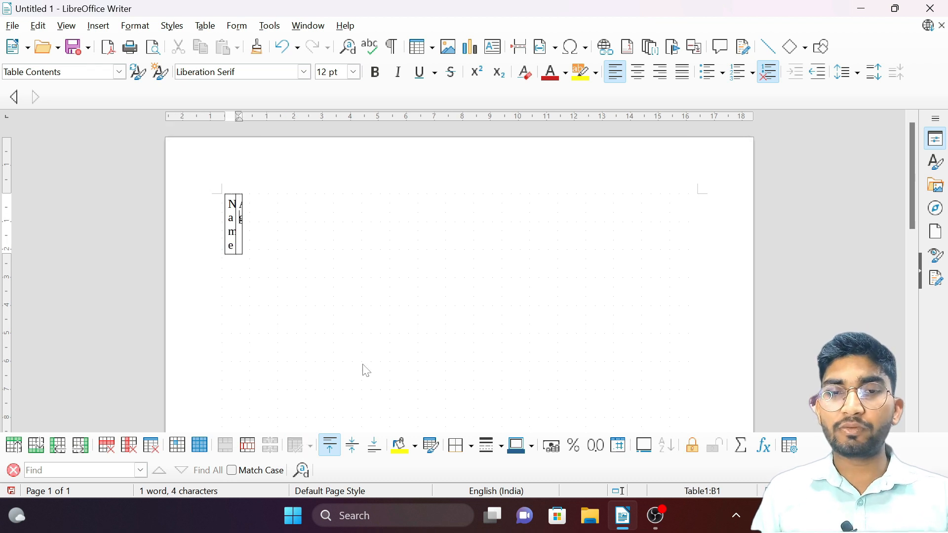
pyautogui.write('Age')
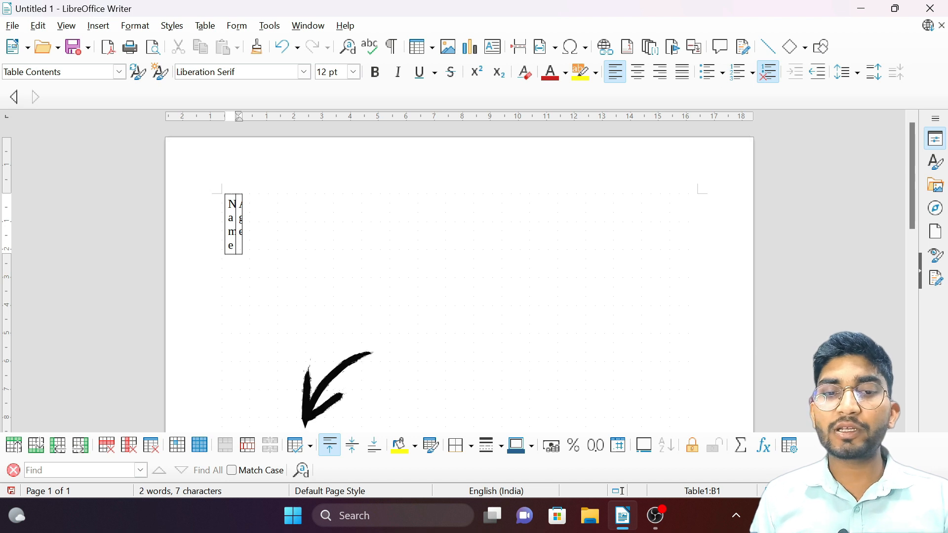
# Step: Apply optimal column width to the Age and Name columns and add a row below them
pyautogui.click(305, 447)
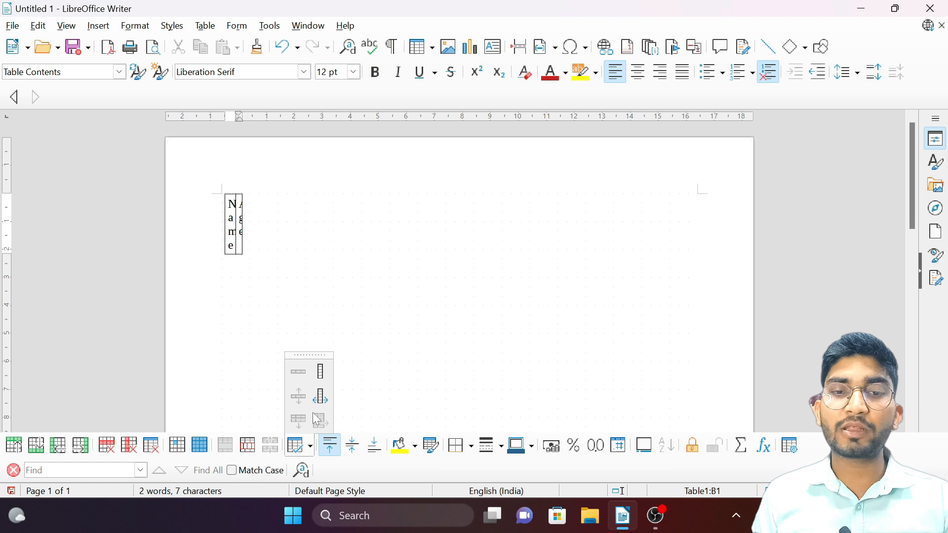
pyautogui.click(321, 397)
pyautogui.click(236, 233)
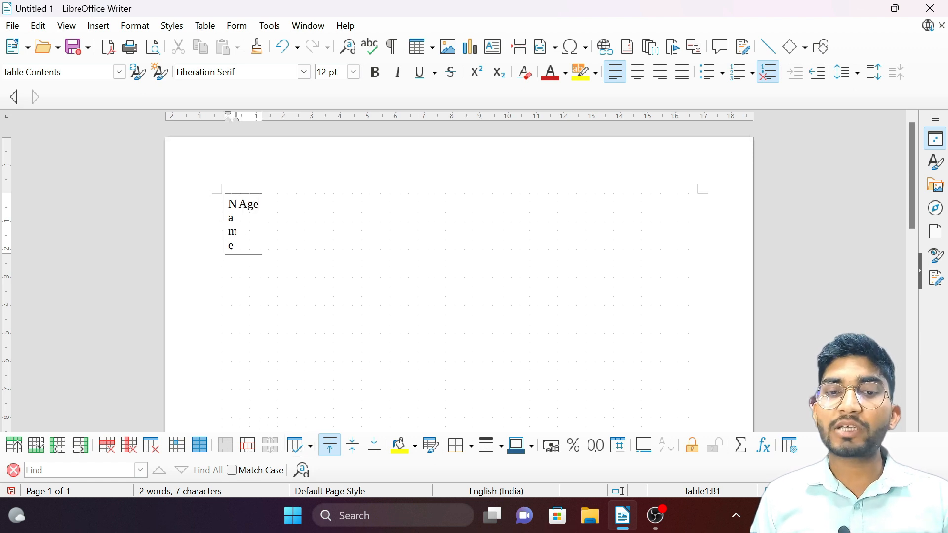
pyautogui.click(304, 447)
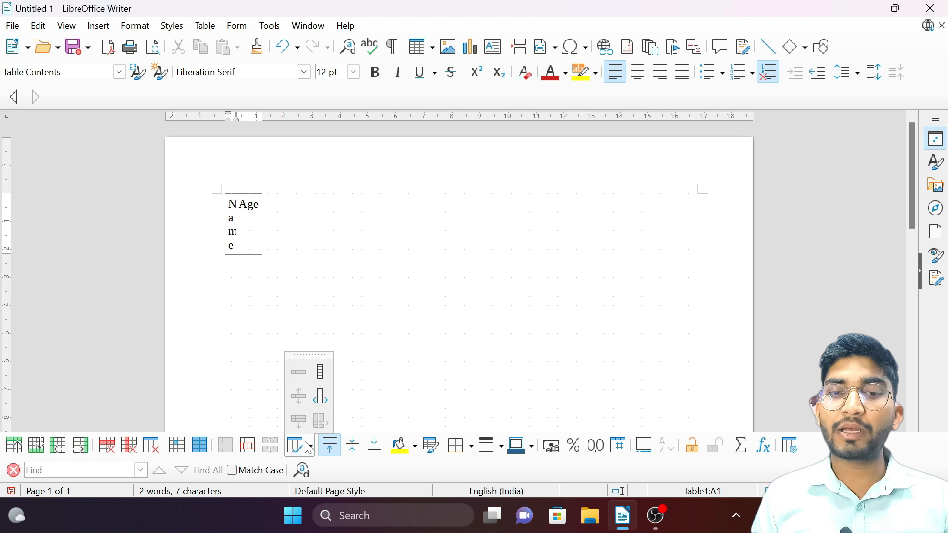
pyautogui.click(323, 406)
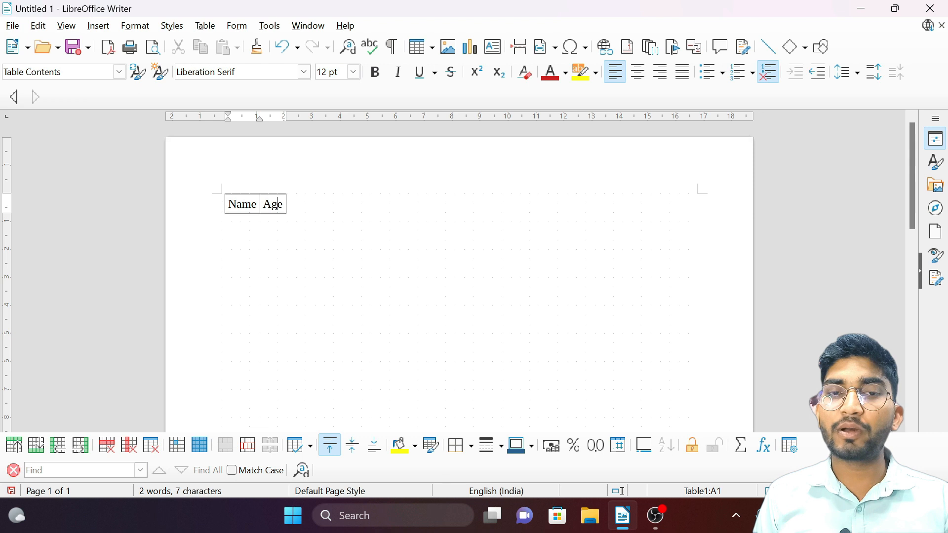
pyautogui.click(278, 204)
pyautogui.press('Tab')
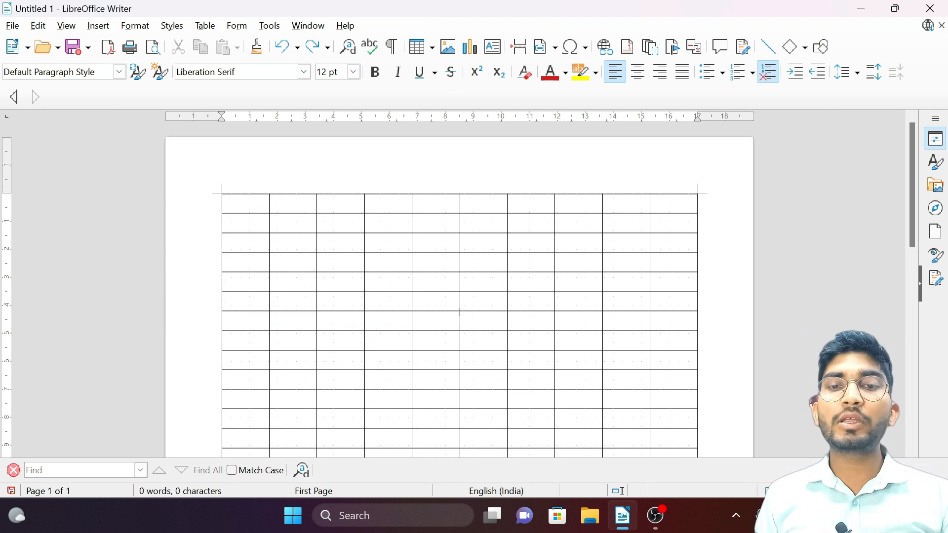
# Step: Select cells down the large table's fourth column, and select its entire sixth row instead
pyautogui.moveTo(368, 203); pyautogui.dragTo(368, 351)
pyautogui.moveTo(226, 193); pyautogui.dragTo(653, 194)
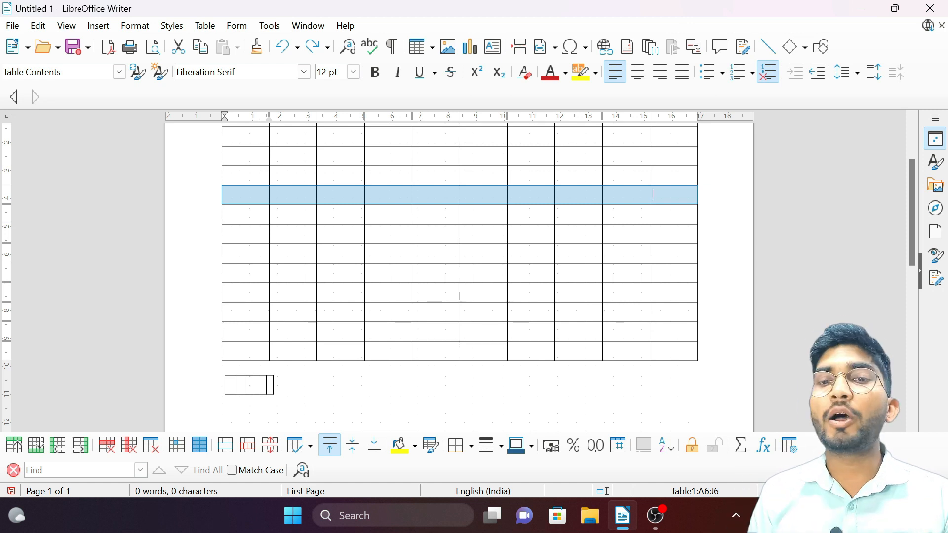
pyautogui.scroll(3, 459, 277)
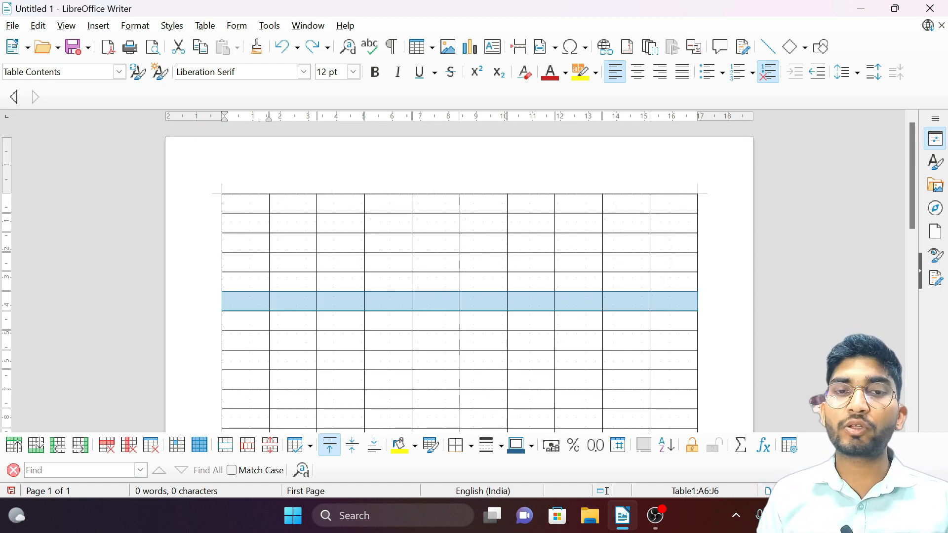
# Step: Place the cursor in the large table's first cell and extend the selection to the first two cells of the top row
pyautogui.click(251, 212)
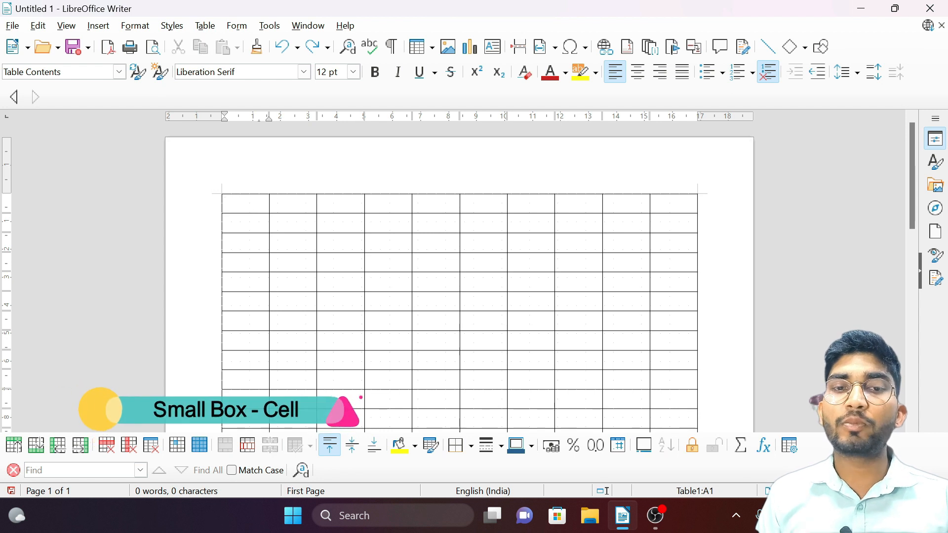
pyautogui.hotkey('shift', 'Right')
pyautogui.hotkey('shift', 'Left')
pyautogui.hotkey('shift', 'Right')
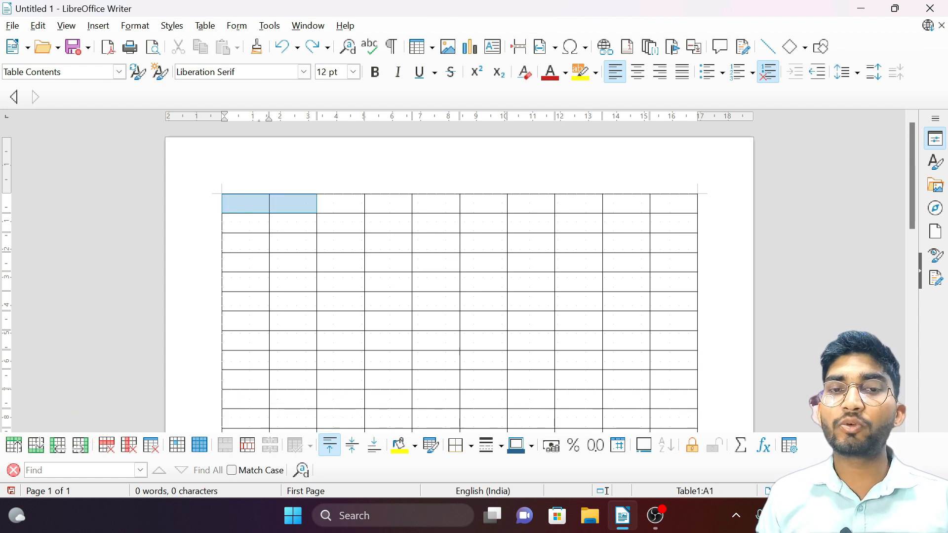
# Step: Extend the top-row selection to the third cell, and enter the headings "Name" and "Age" in the first two cells
pyautogui.hotkey('shift', 'Right')
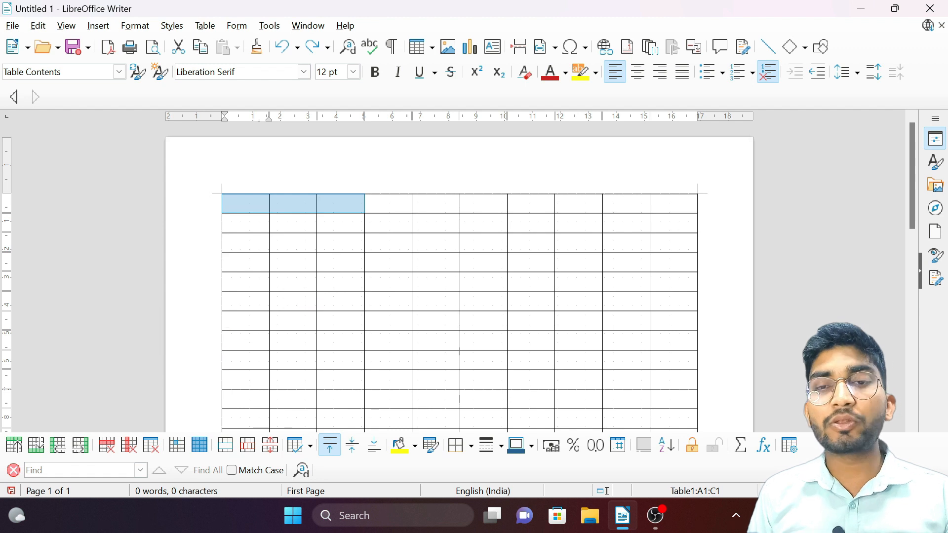
pyautogui.click(250, 206)
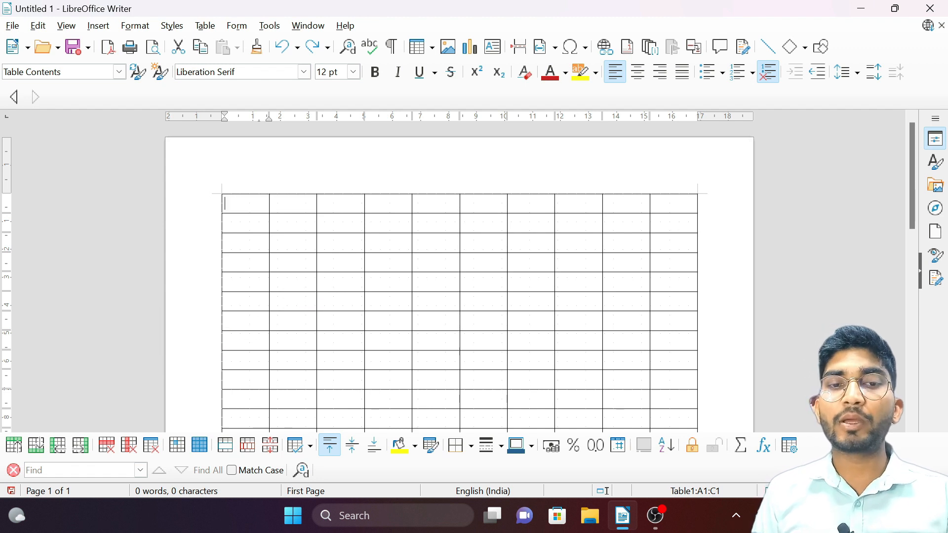
pyautogui.write('Name')
pyautogui.press('Tab')
pyautogui.write('Age')
pyautogui.press('Tab')
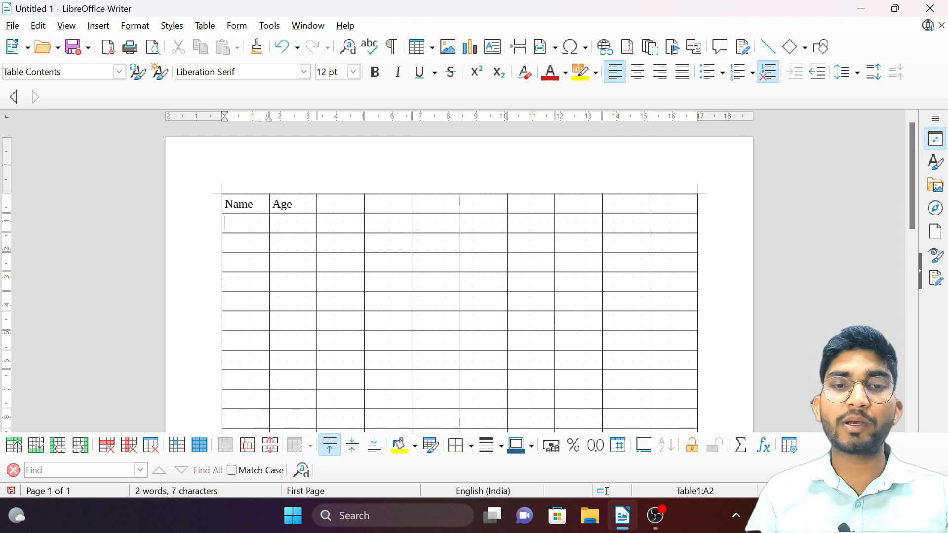
# Step: Fill the two rows under the headings with a person's first name and an age each, using ages 19 and 21
pyautogui.write('ALOK')
pyautogui.press('Tab')
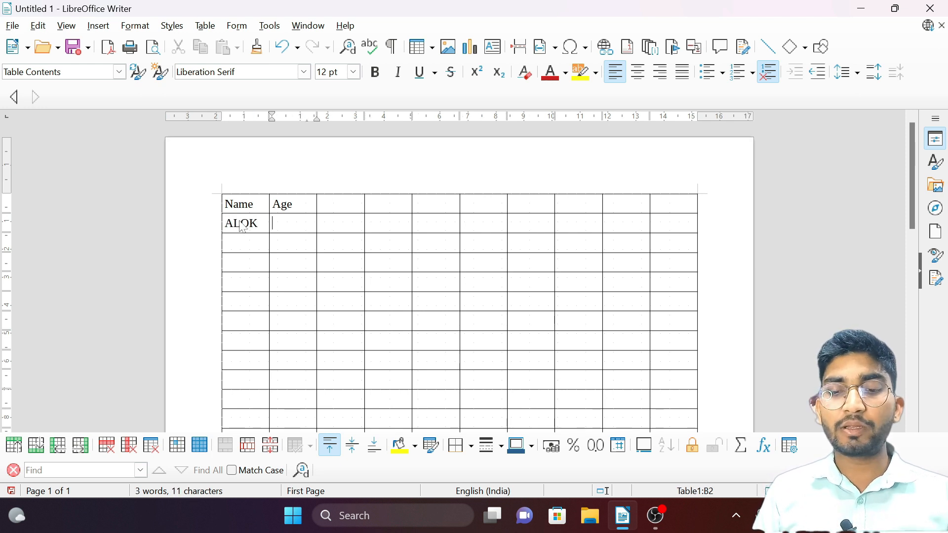
pyautogui.write('19')
pyautogui.click(232, 243)
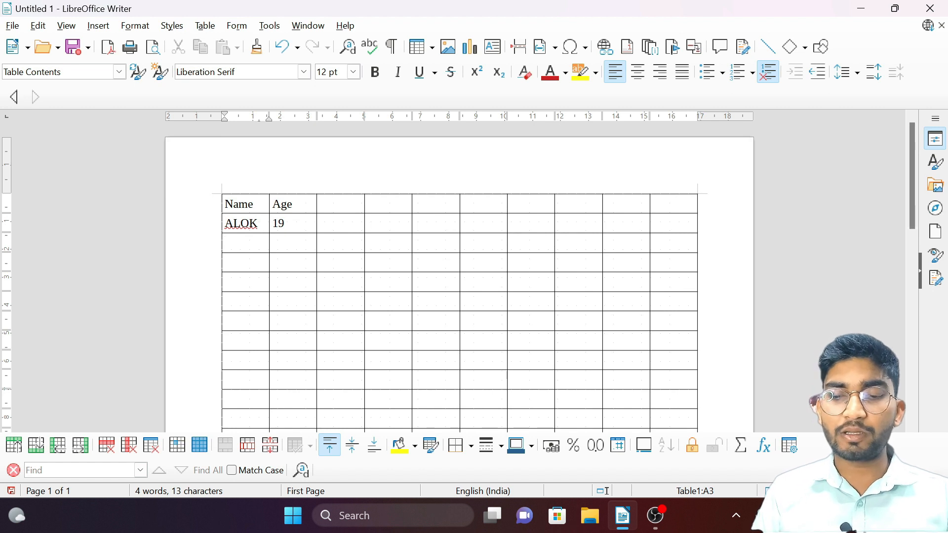
pyautogui.write('Ram')
pyautogui.press('Tab')
pyautogui.write('21')
# Step: Move the cursor cell by cell through the rest of the third row and on into the fourth row
pyautogui.press('Tab')
pyautogui.press('Tab')
pyautogui.press('Tab')
pyautogui.press('Tab')
pyautogui.press('Tab')
pyautogui.press('Tab')
pyautogui.press('Tab')
pyautogui.press('Tab')
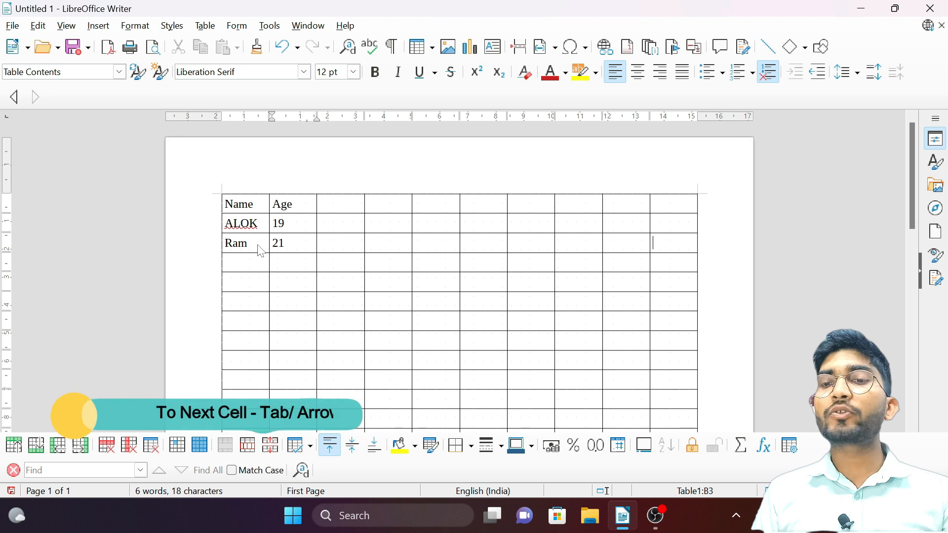
pyautogui.press('Tab')
pyautogui.press('Tab')
pyautogui.press('Tab')
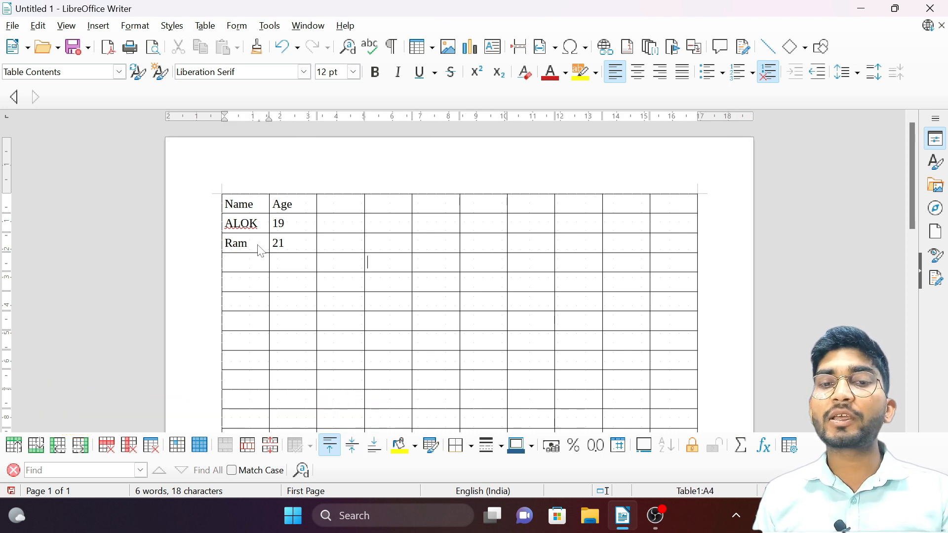
pyautogui.press('Tab')
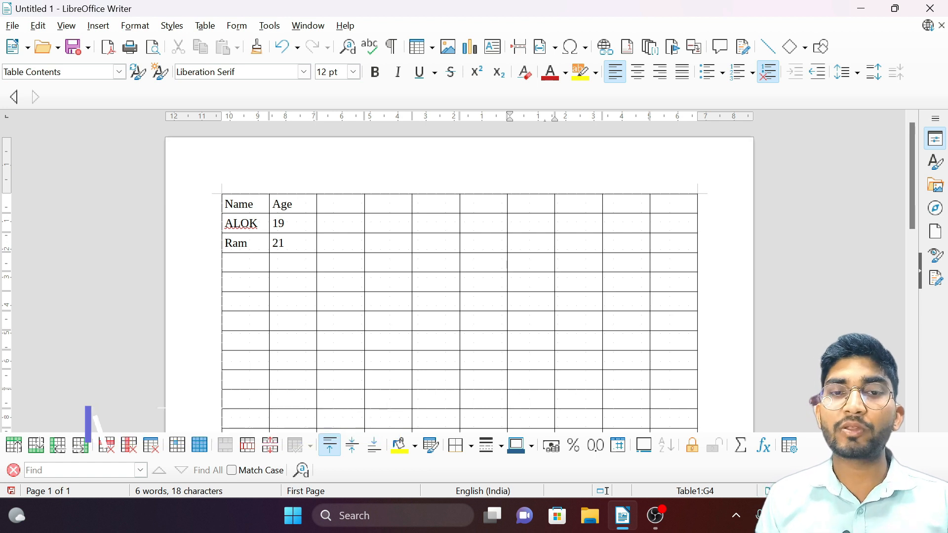
# Step: Fill all cells of the table's empty fourth row with a yellow background
pyautogui.moveTo(242, 263); pyautogui.dragTo(653, 262)
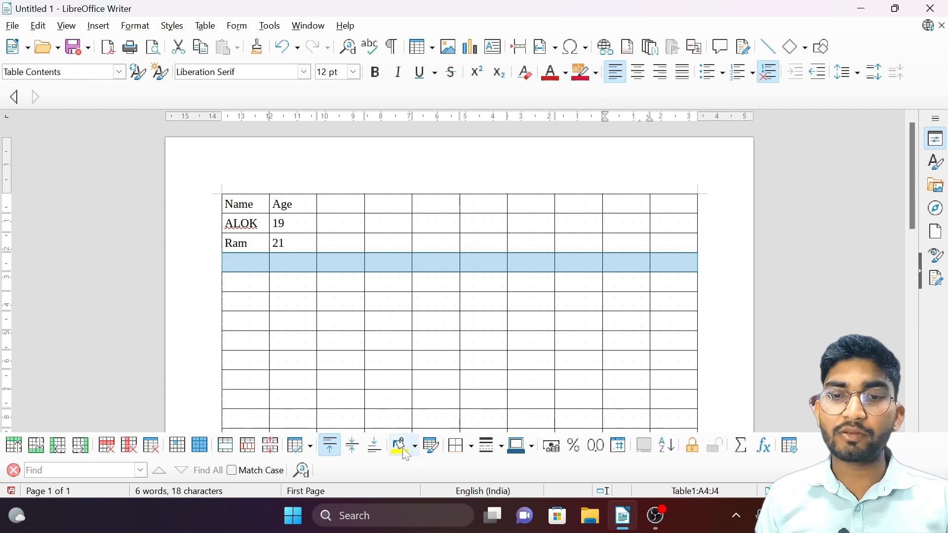
pyautogui.click(398, 445)
pyautogui.click(420, 262)
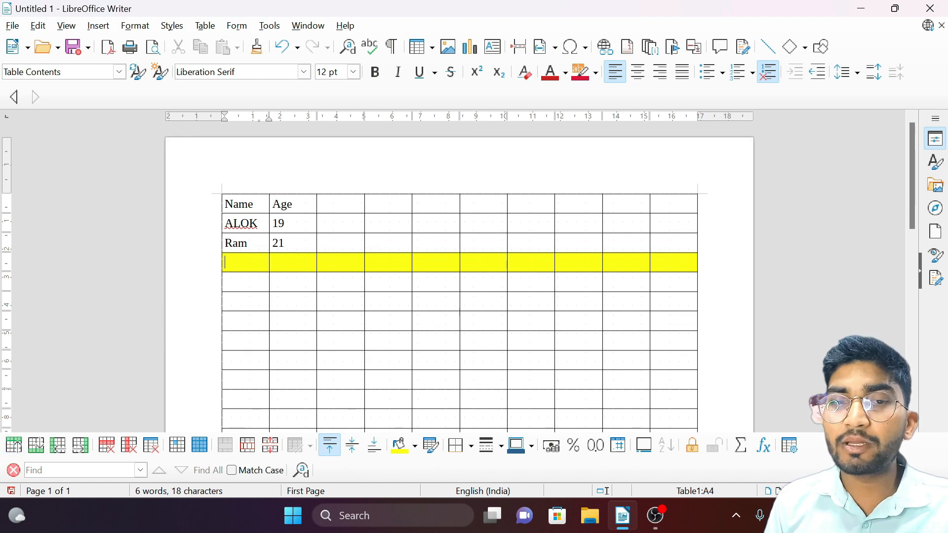
# Step: Insert rows above the yellow row, and use undo and redo to keep a single extra yellow row
pyautogui.keyDown('ctrl'); pyautogui.scroll(2, 255, 268); pyautogui.keyUp('ctrl')
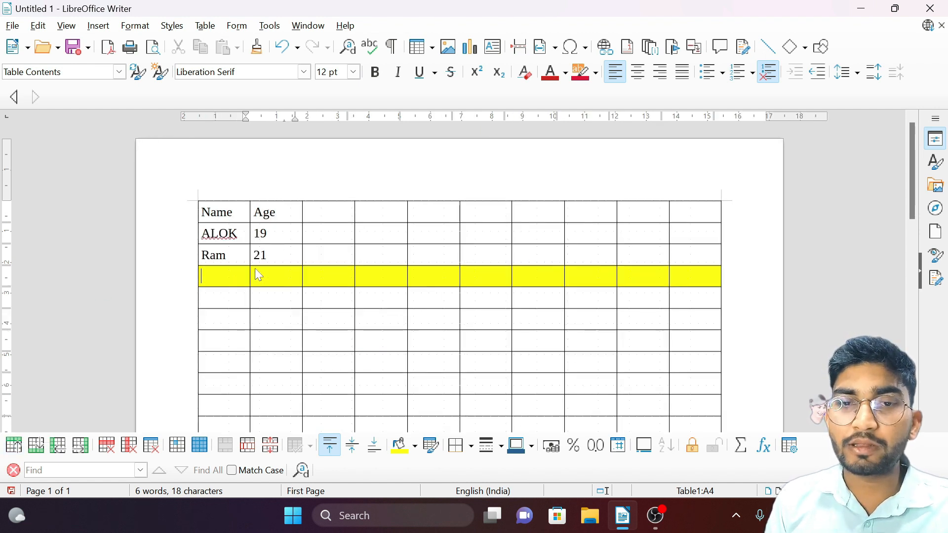
pyautogui.click(15, 449)
pyautogui.click(20, 450)
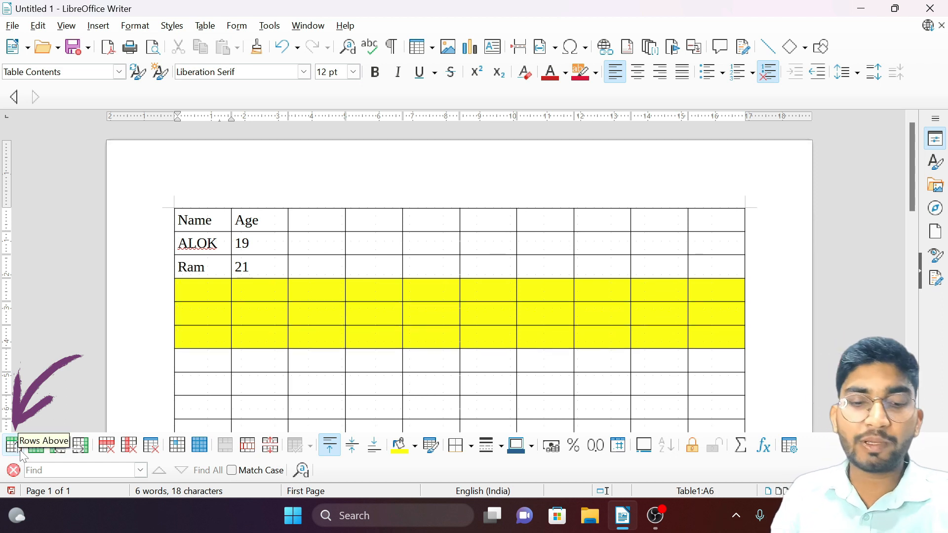
pyautogui.hotkey('ctrl', 'z')
pyautogui.hotkey('ctrl', 'z')
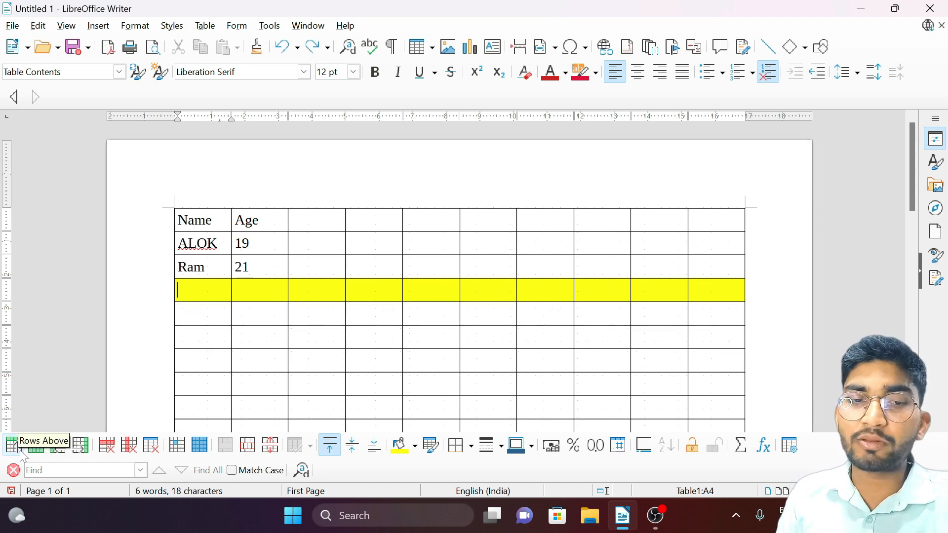
pyautogui.hotkey('ctrl', 'y')
pyautogui.hotkey('ctrl', 'y')
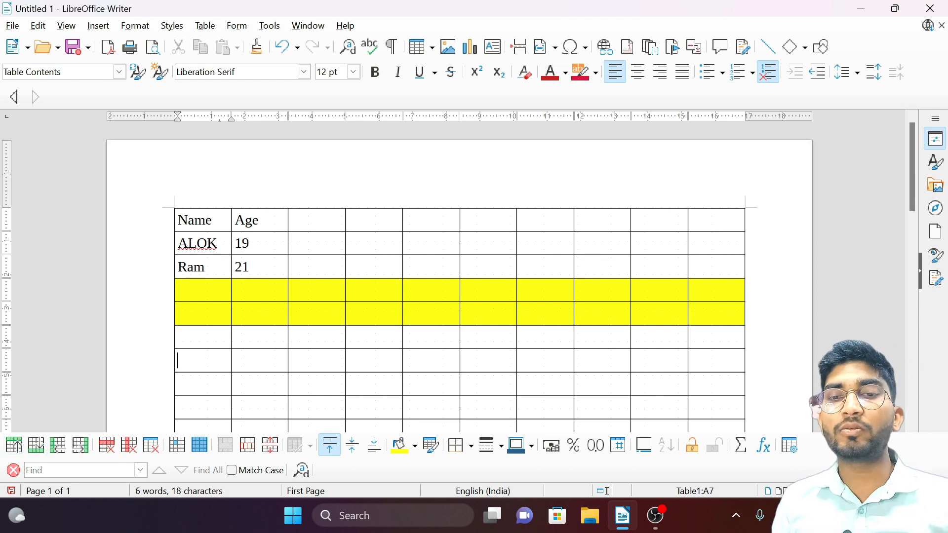
# Step: Fill the seventh row's first cell and the fourth row's third cell with red, and insert a row below the sixth row
pyautogui.click(415, 446)
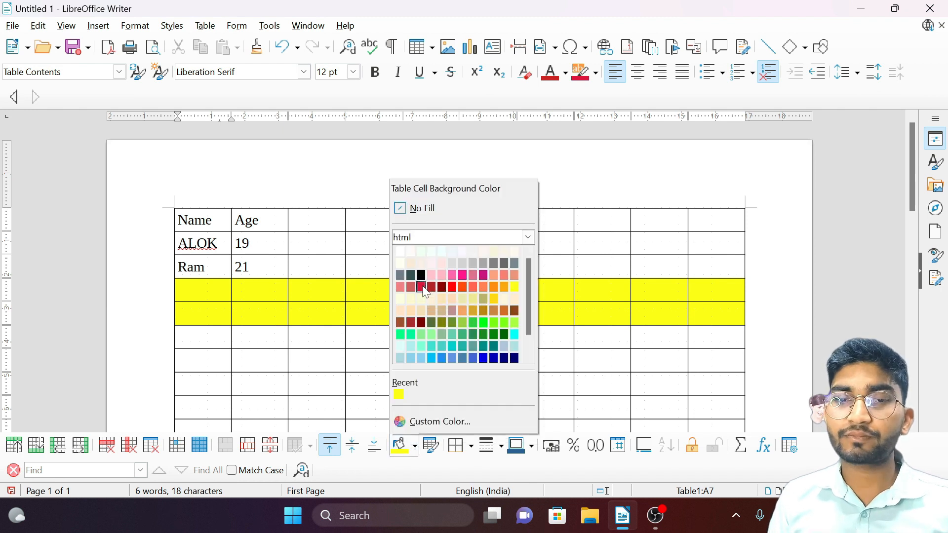
pyautogui.click(421, 287)
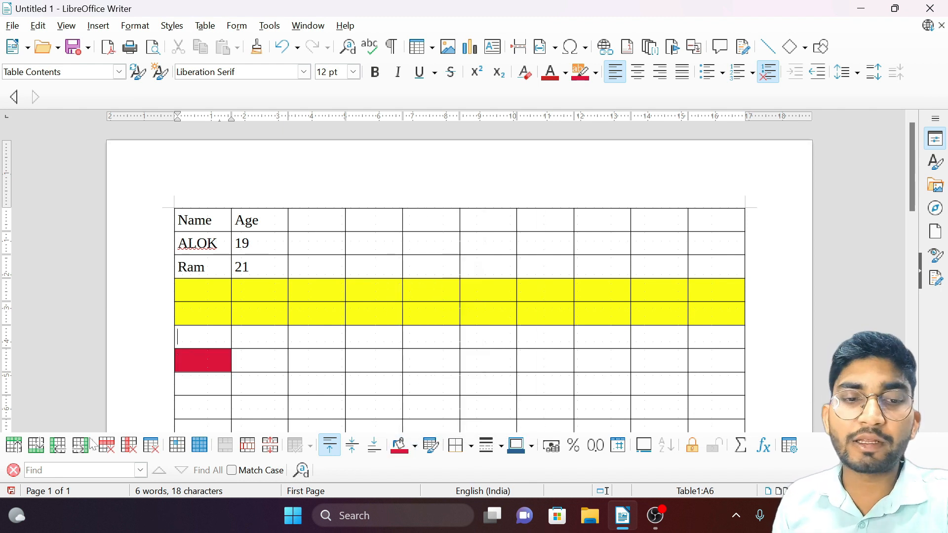
pyautogui.click(35, 455)
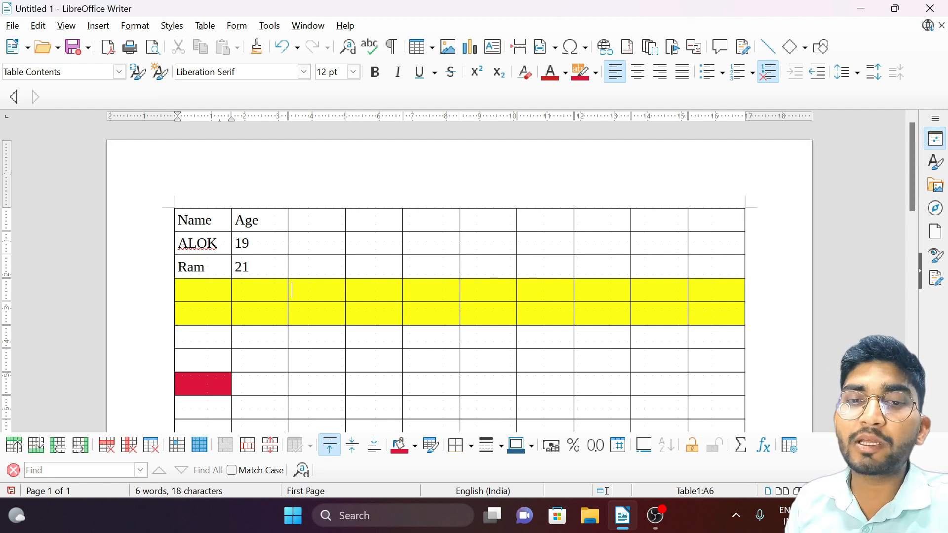
pyautogui.click(397, 446)
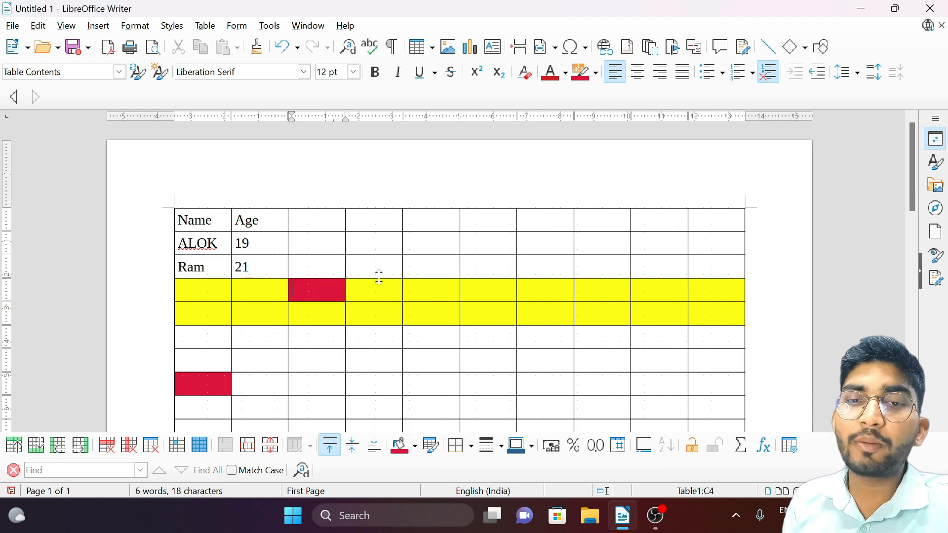
# Step: Insert a column after the red cell's column in the fourth row, plus one before and one after the Age column
pyautogui.click(58, 448)
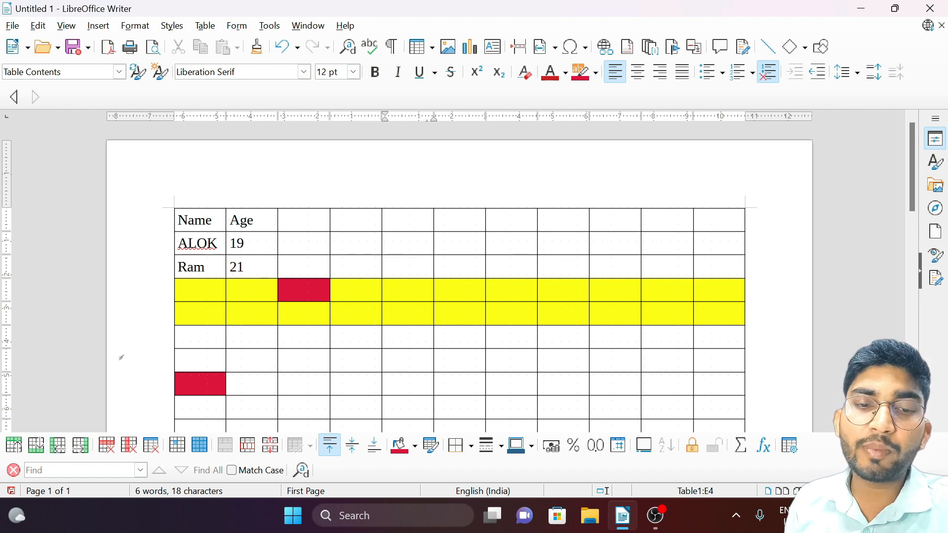
pyautogui.click(60, 447)
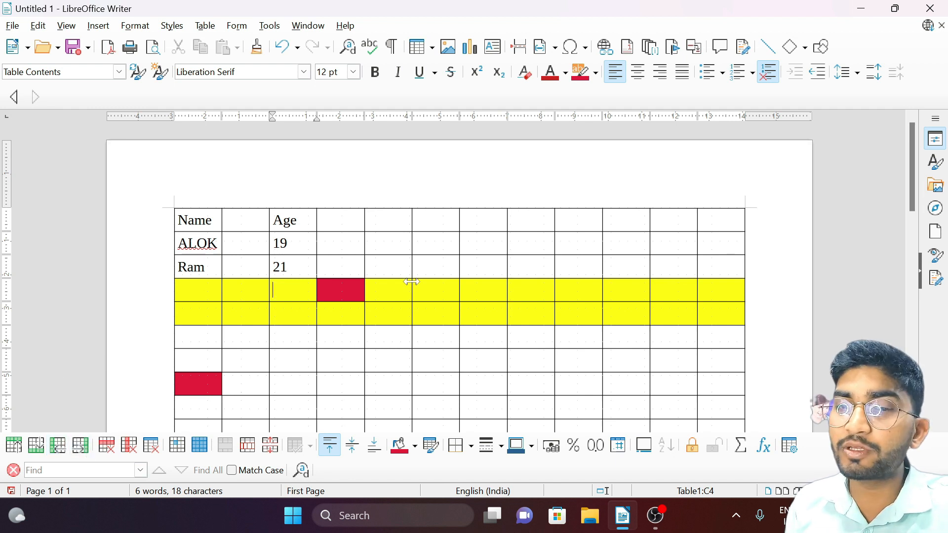
pyautogui.click(91, 449)
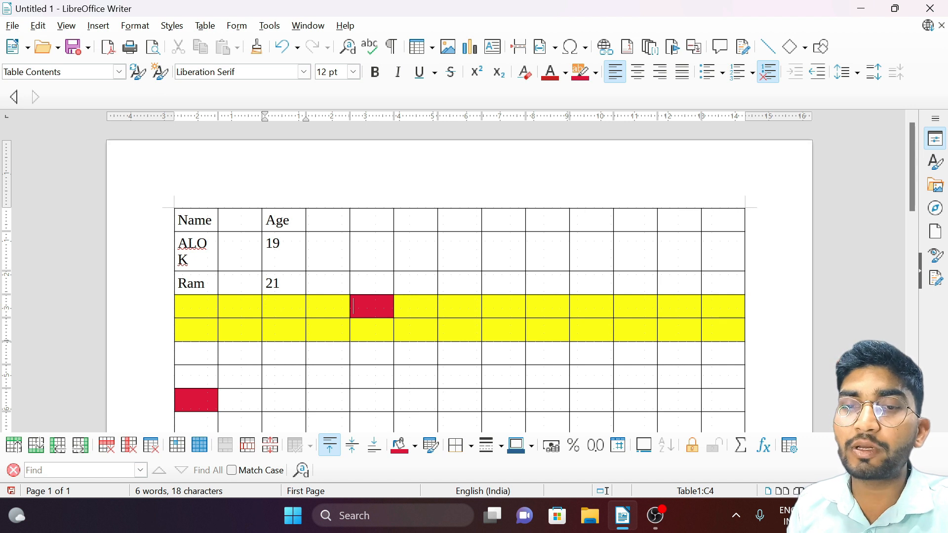
# Step: Delete the column containing the red cell in the fourth row, and the row containing the other red cell
pyautogui.click(354, 307)
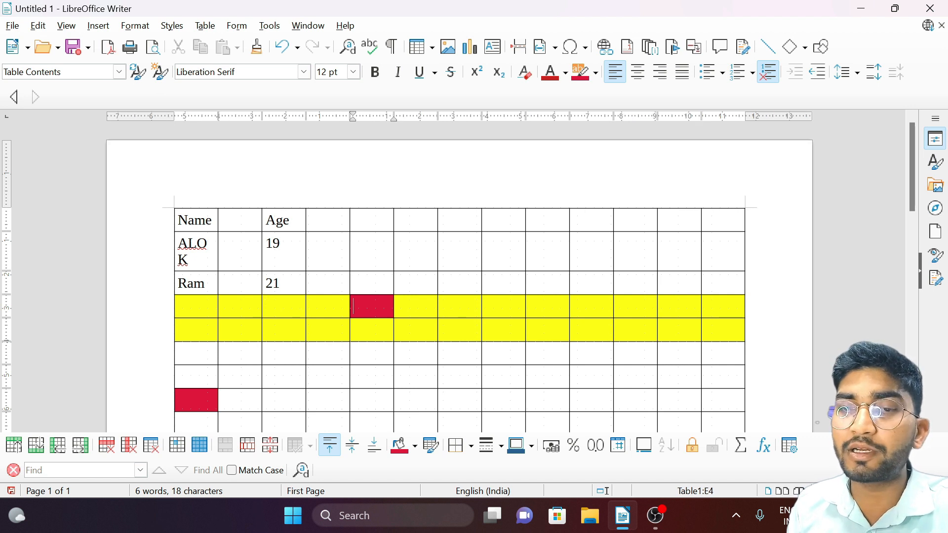
pyautogui.click(129, 446)
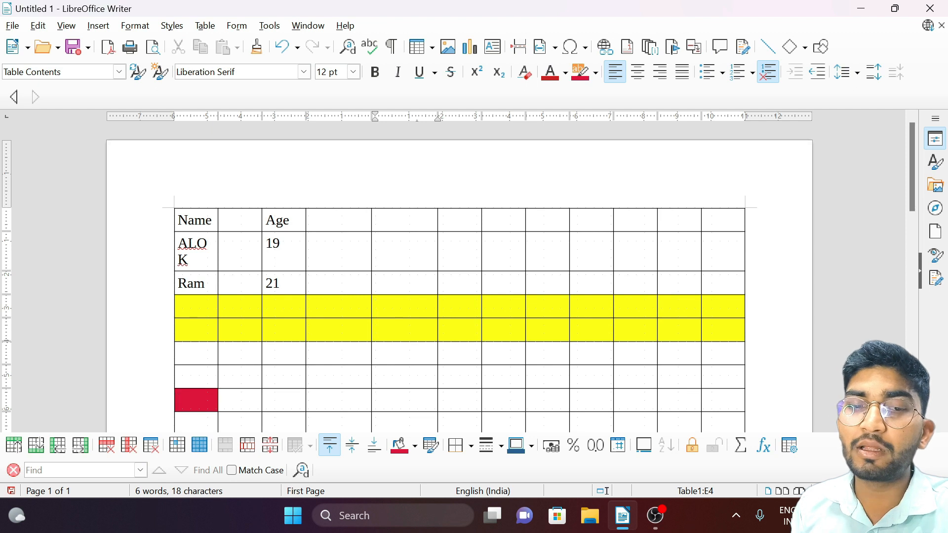
pyautogui.click(107, 449)
pyautogui.click(111, 455)
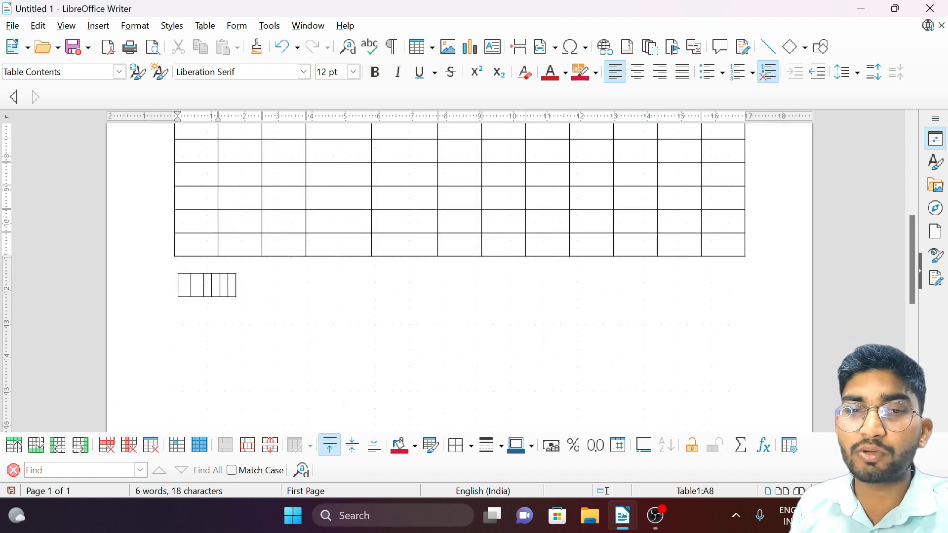
# Step: Delete the small table below the large table
pyautogui.click(183, 285)
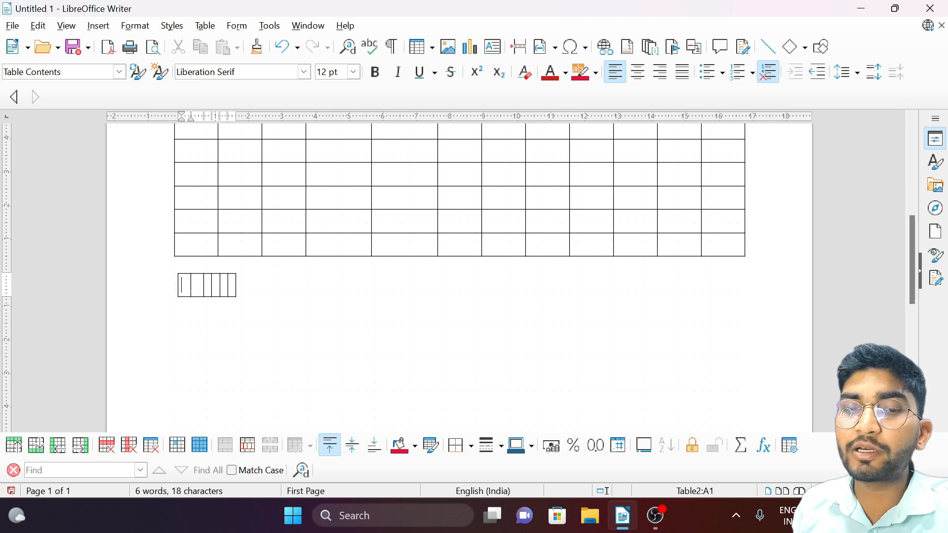
pyautogui.click(153, 454)
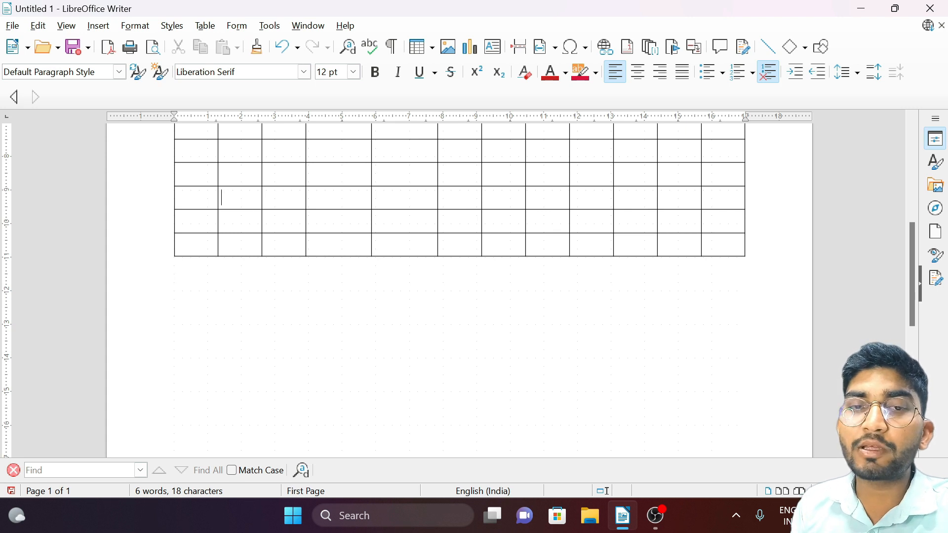
# Step: Select the thirteenth row's second cell, and instead extend a selection from that row's first cell to the end of the table
pyautogui.click(221, 198)
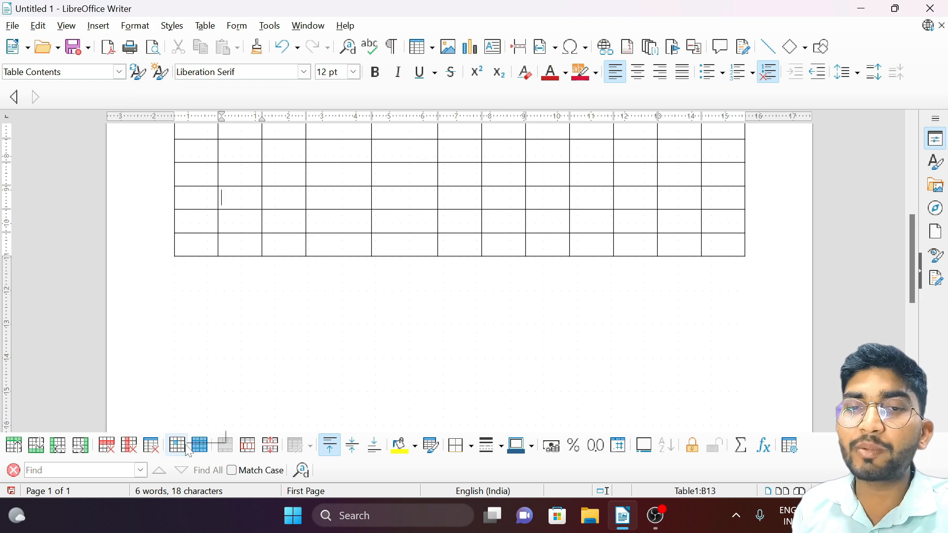
pyautogui.click(188, 453)
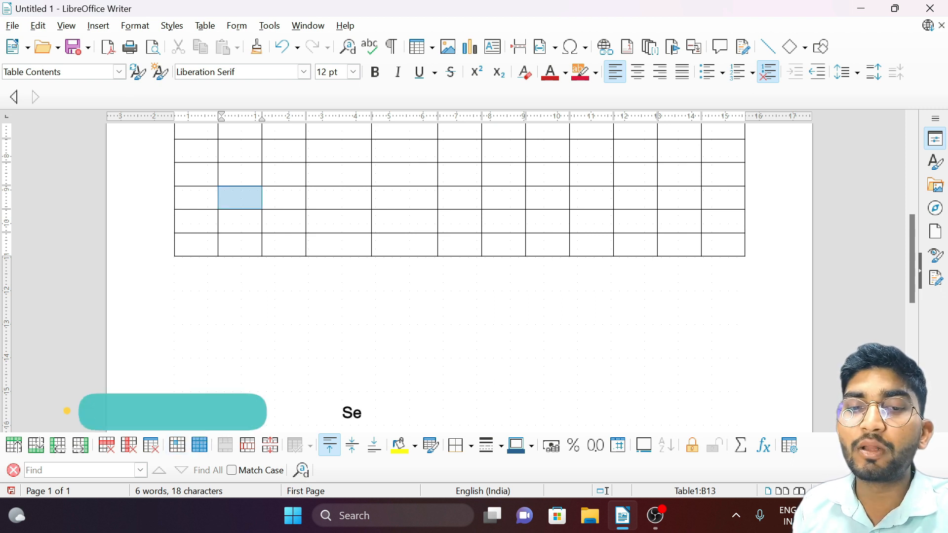
pyautogui.click(178, 198)
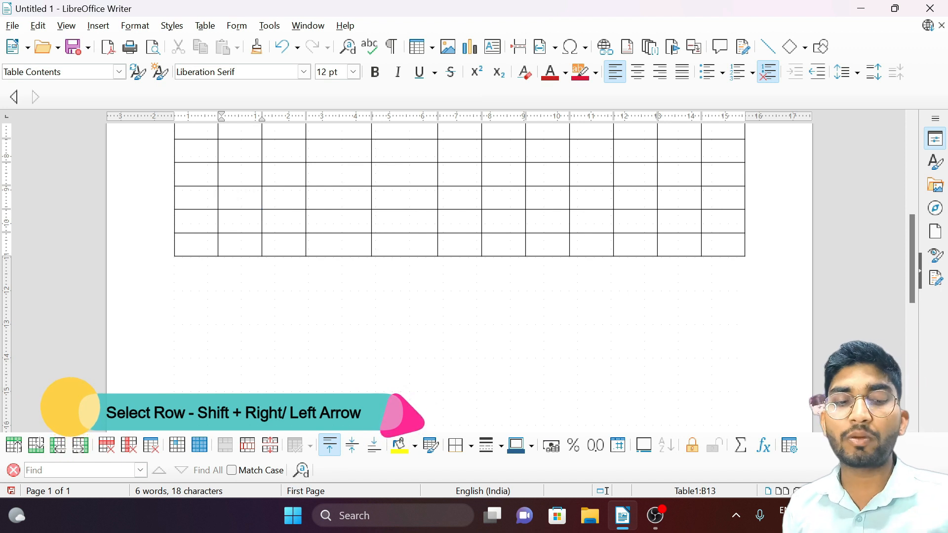
pyautogui.hotkey('shift', 'Right')
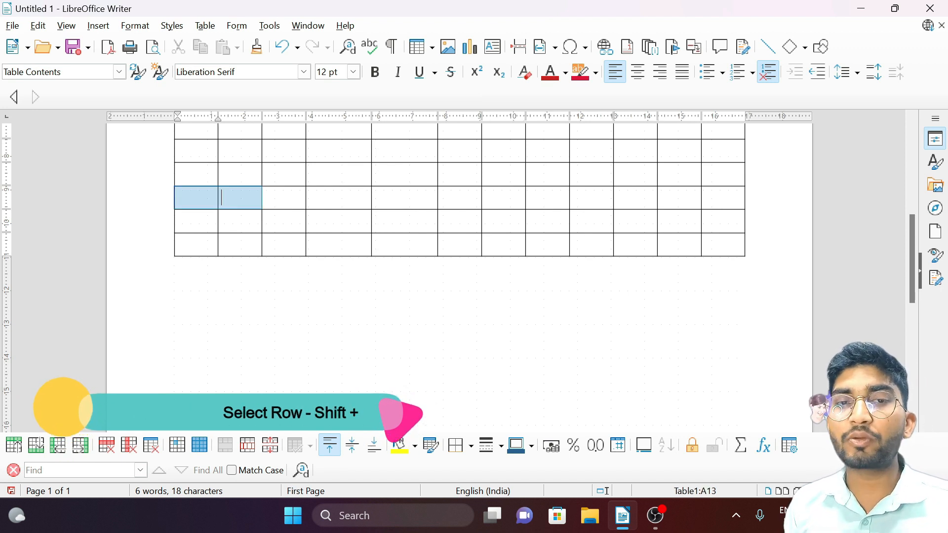
pyautogui.hotkey('shift', 'Right')
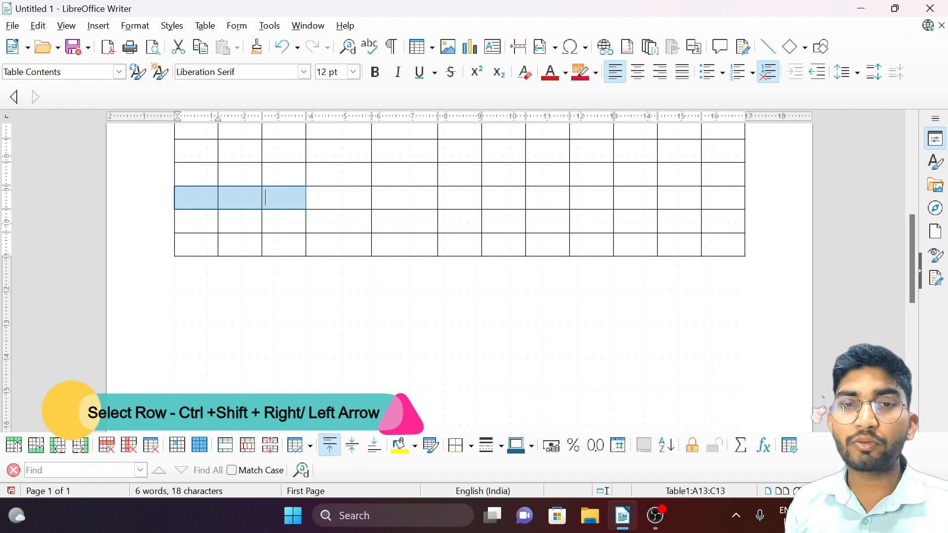
pyautogui.hotkey('ctrl', 'shift', 'End')
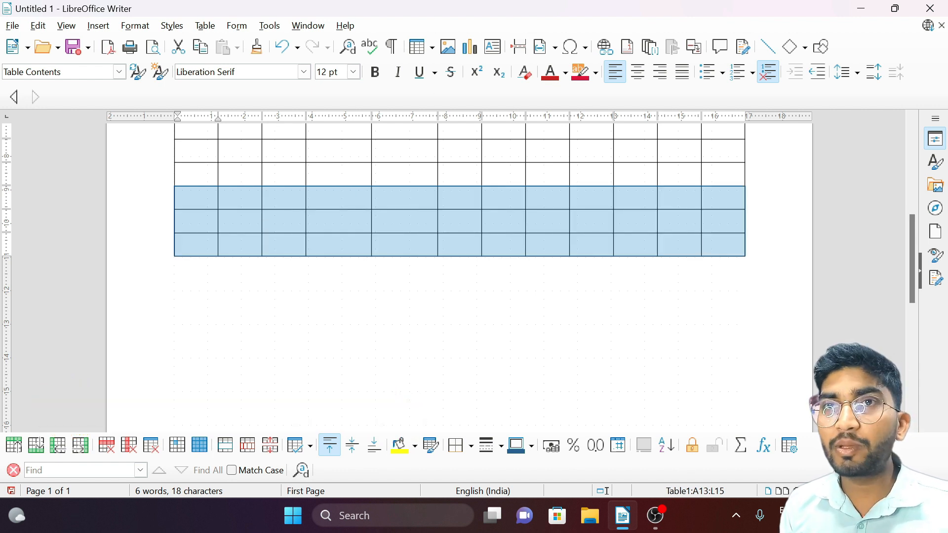
# Step: Select the fourth to seventh cells of the top row, and instead select the fourth column from its first cell down to the last row
pyautogui.scroll(10, 459, 277)
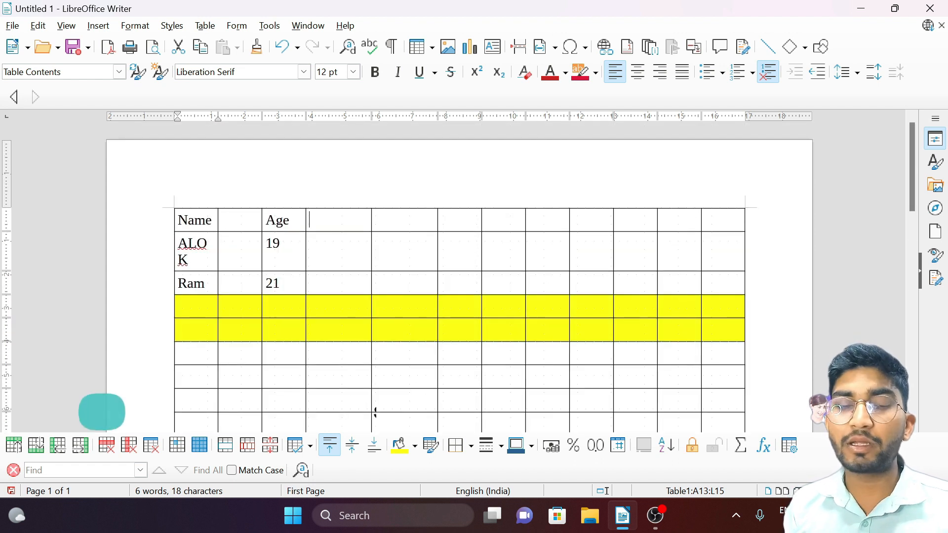
pyautogui.moveTo(336, 220); pyautogui.dragTo(499, 220)
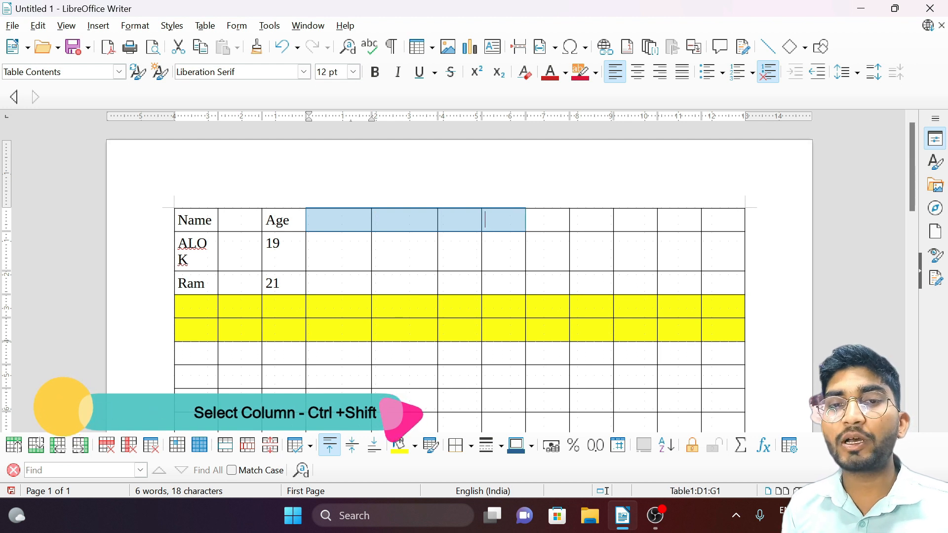
pyautogui.click(316, 220)
pyautogui.hotkey('ctrl', 'shift', 'Down')
pyautogui.hotkey('ctrl', 'shift', 'Down')
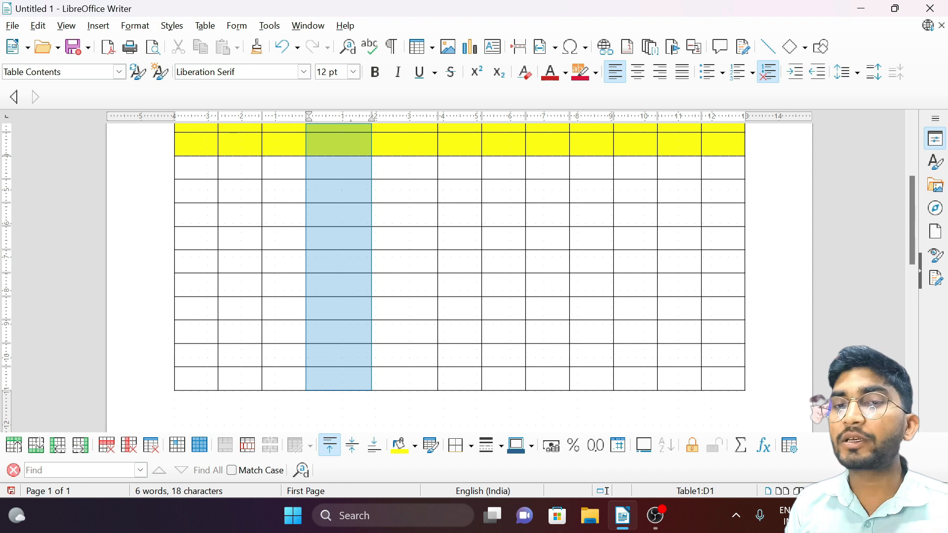
# Step: Select all the cells of the ninth row, and instead select the whole table
pyautogui.moveTo(180, 236); pyautogui.dragTo(705, 238)
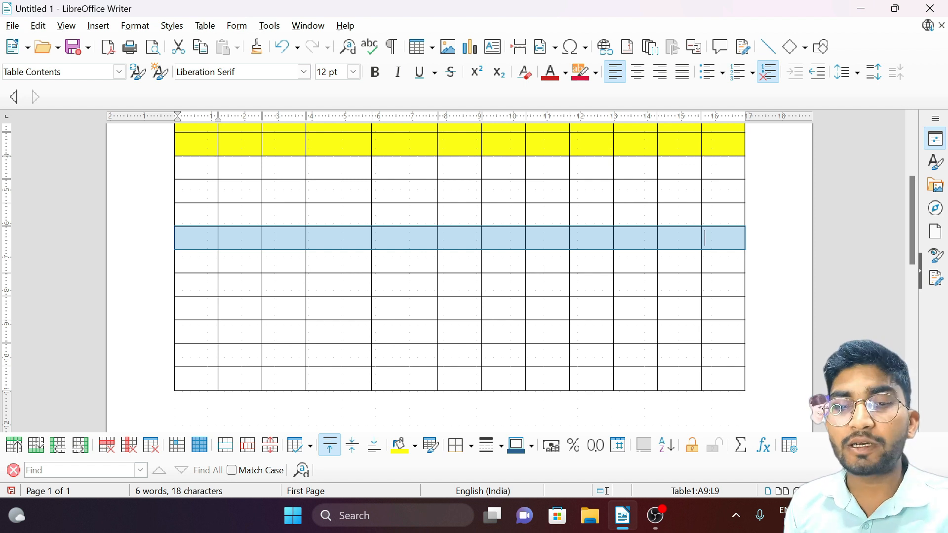
pyautogui.click(200, 446)
pyautogui.click(200, 446)
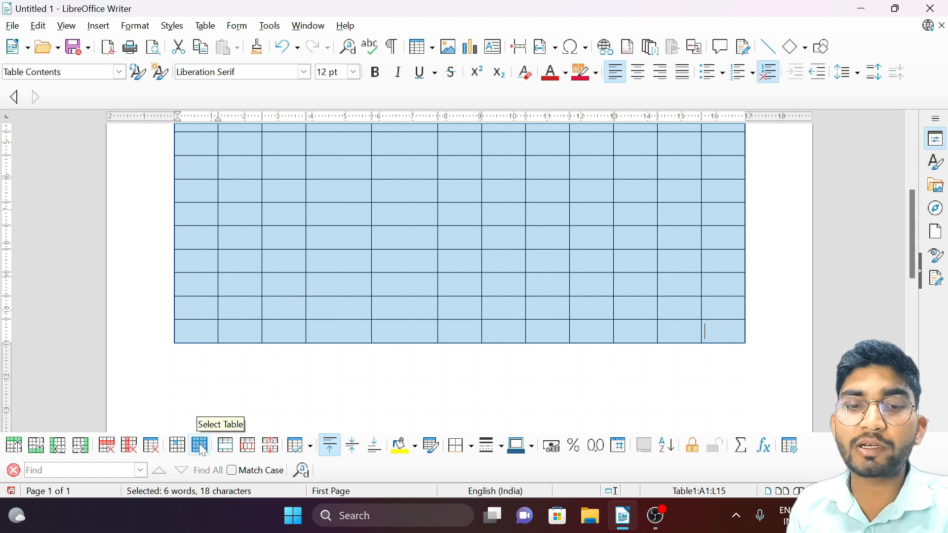
pyautogui.scroll(5, 99, 335)
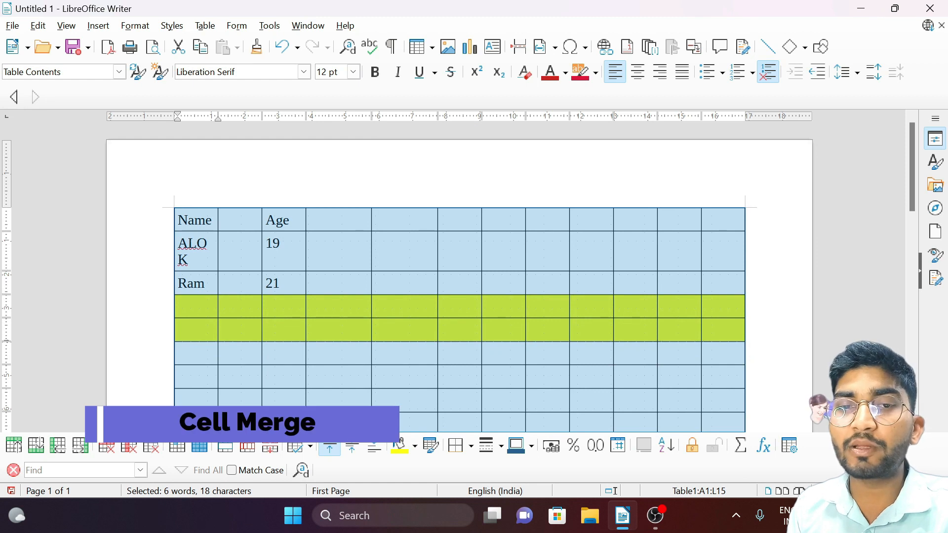
# Step: Insert a row above the Name and Age row, and merge all its cells into one
pyautogui.click(192, 222)
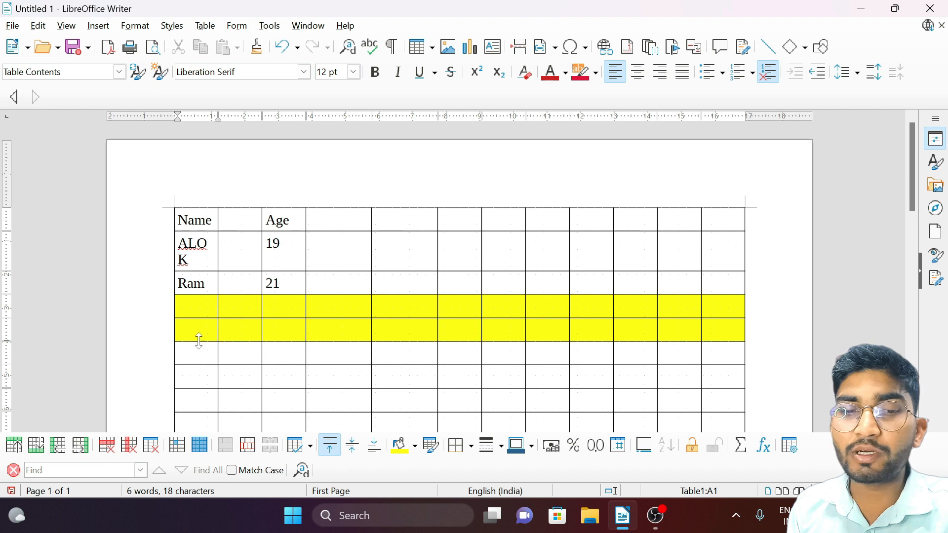
pyautogui.click(12, 453)
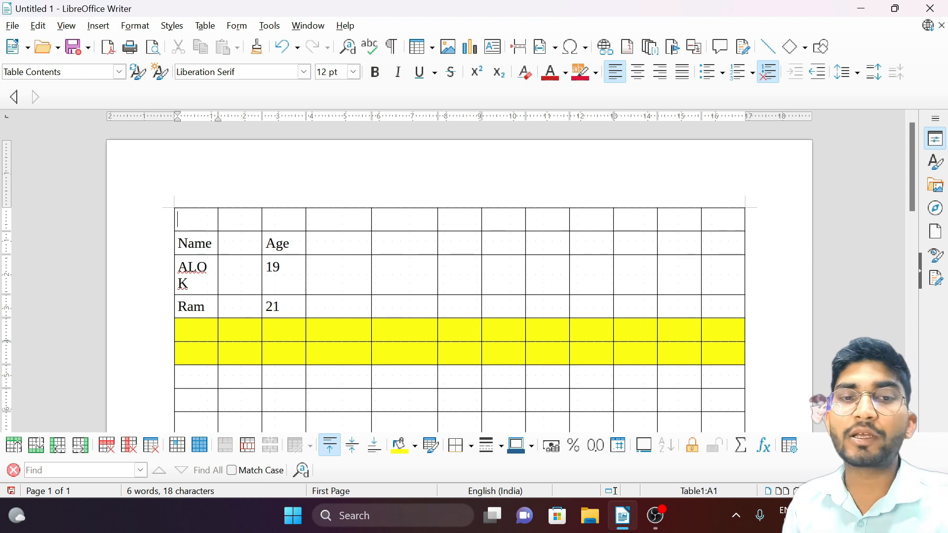
pyautogui.hotkey('shift', 'Right')
pyautogui.hotkey('shift', 'Right')
pyautogui.hotkey('shift', 'Right')
pyautogui.hotkey('shift', 'Right')
pyautogui.hotkey('shift', 'Right')
pyautogui.hotkey('shift', 'Right')
pyautogui.hotkey('shift', 'Right')
pyautogui.hotkey('shift', 'Right')
pyautogui.hotkey('shift', 'Right')
pyautogui.hotkey('shift', 'Right')
pyautogui.hotkey('shift', 'Right')
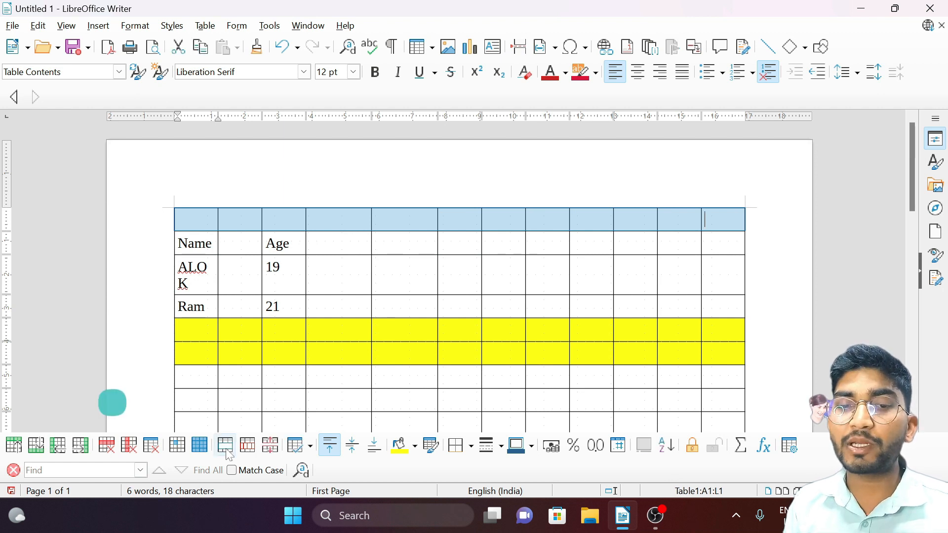
pyautogui.click(225, 446)
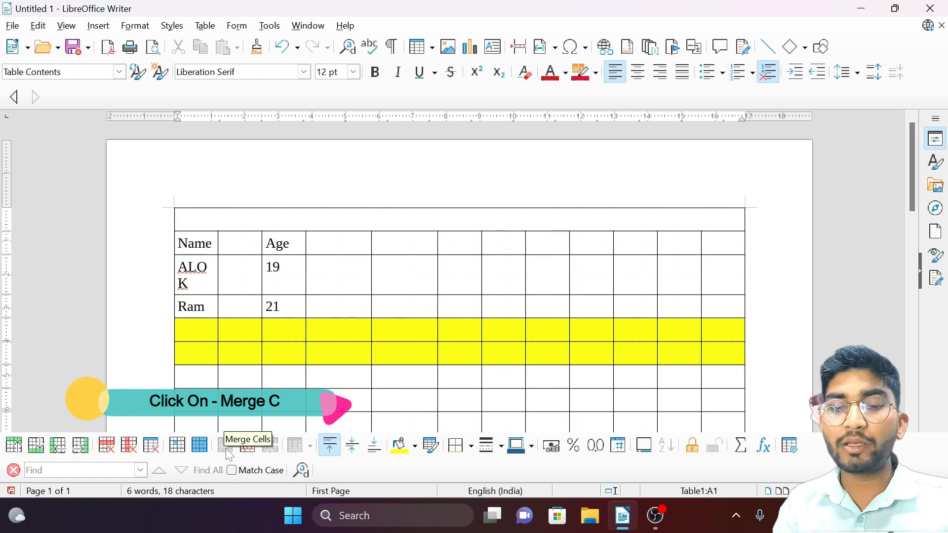
# Step: Enter the title "Student's Details" in the merged top row and center it horizontally and vertically
pyautogui.write("Student's Details")
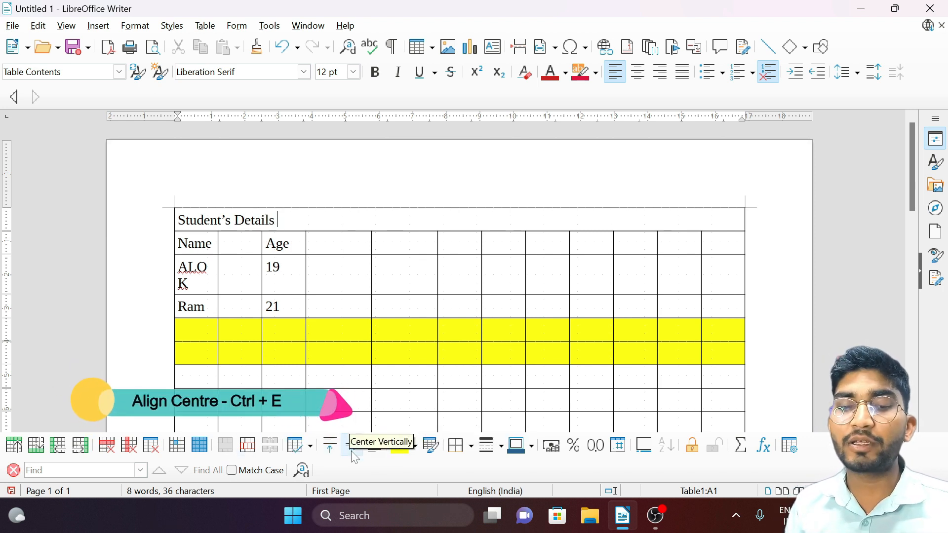
pyautogui.hotkey('ctrl', 'e')
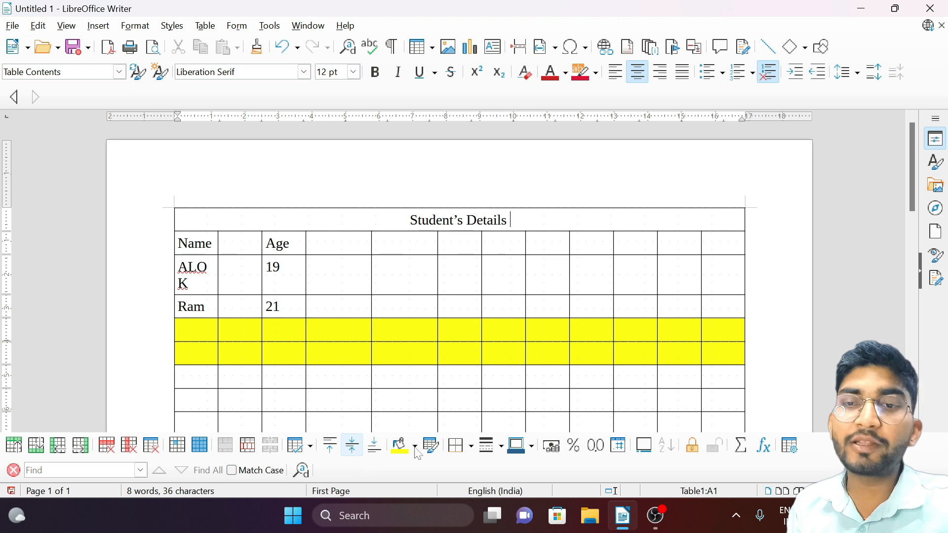
pyautogui.click(352, 451)
# Step: Merge the sixth to eighth cells across rows three to five, and the sixth to ninth cells of the eighth row
pyautogui.moveTo(459, 272); pyautogui.dragTo(529, 330)
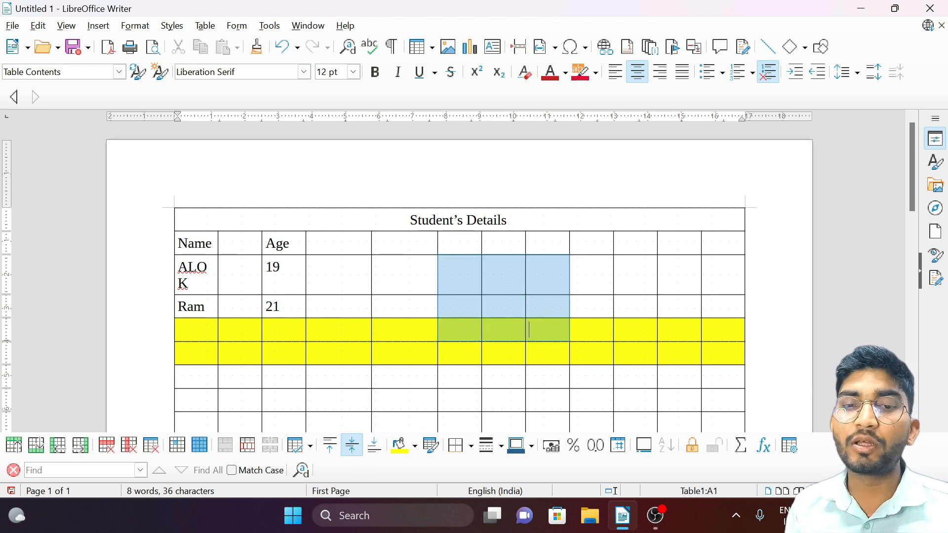
pyautogui.click(234, 453)
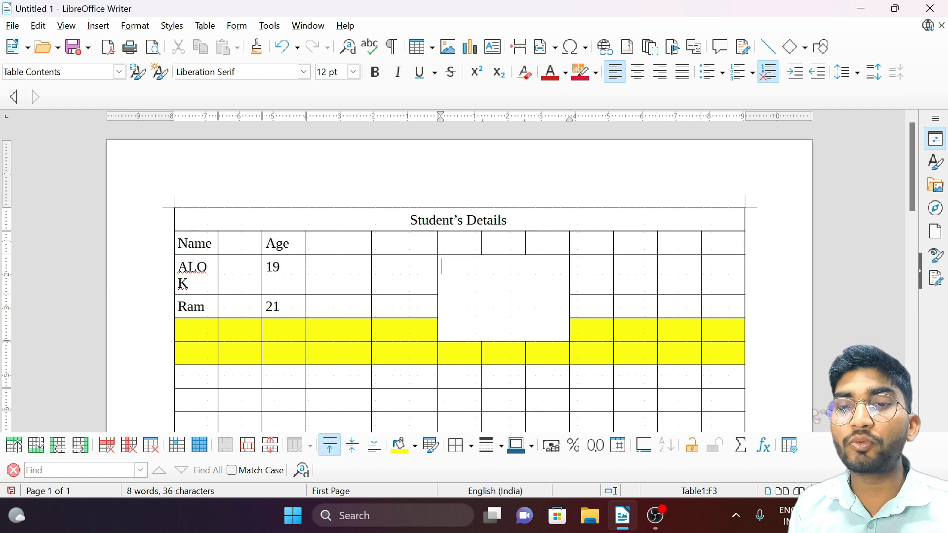
pyautogui.moveTo(459, 400); pyautogui.dragTo(592, 400)
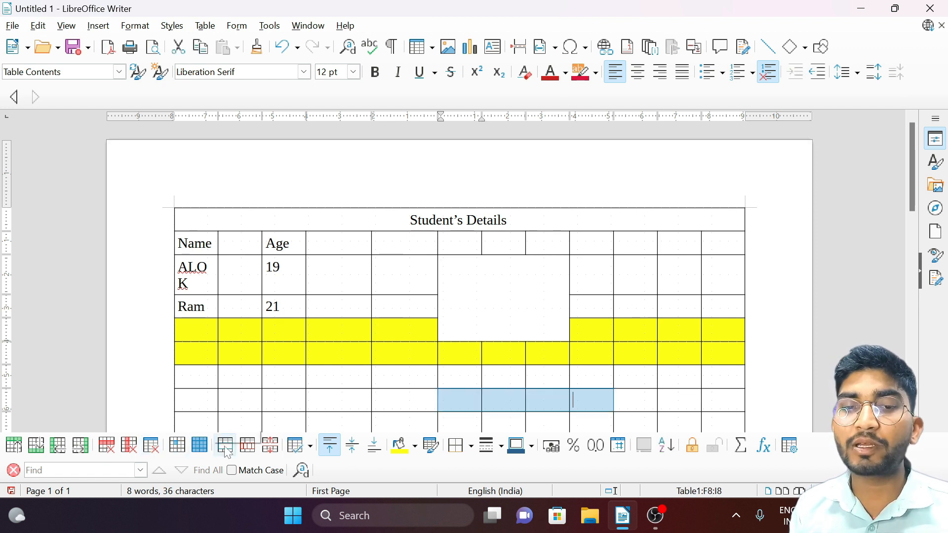
pyautogui.click(226, 446)
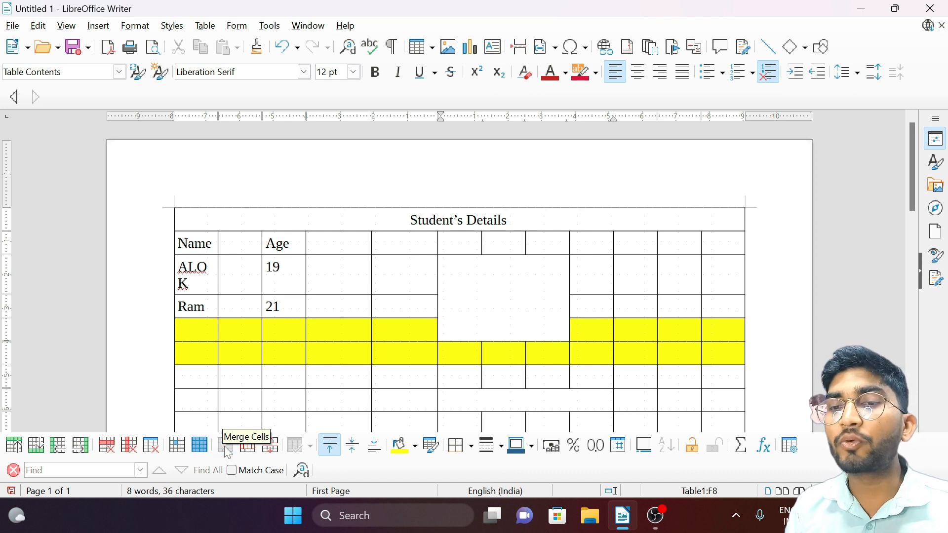
# Step: Split the large merged cell beginning in the third row horizontally into 2 cells, and undo the split
pyautogui.scroll(-5, 459, 277)
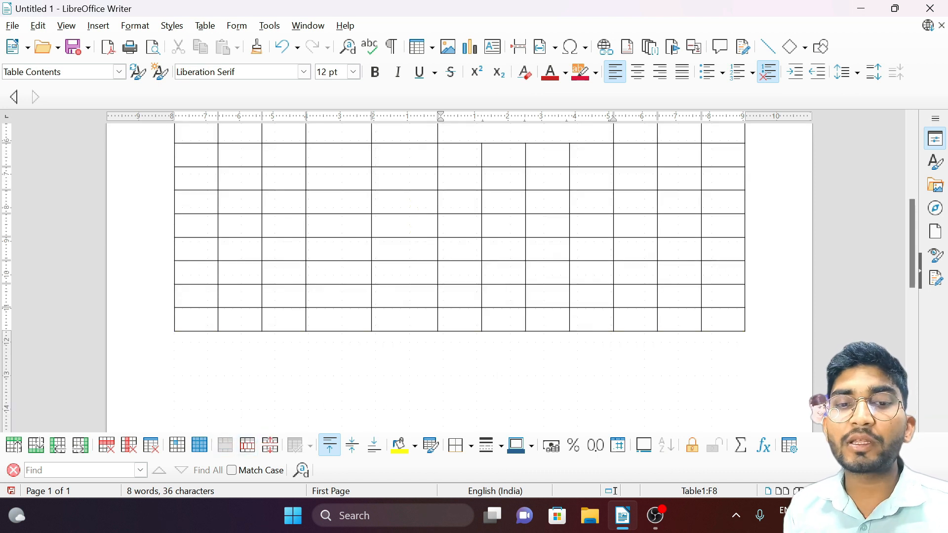
pyautogui.scroll(5, 440, 400)
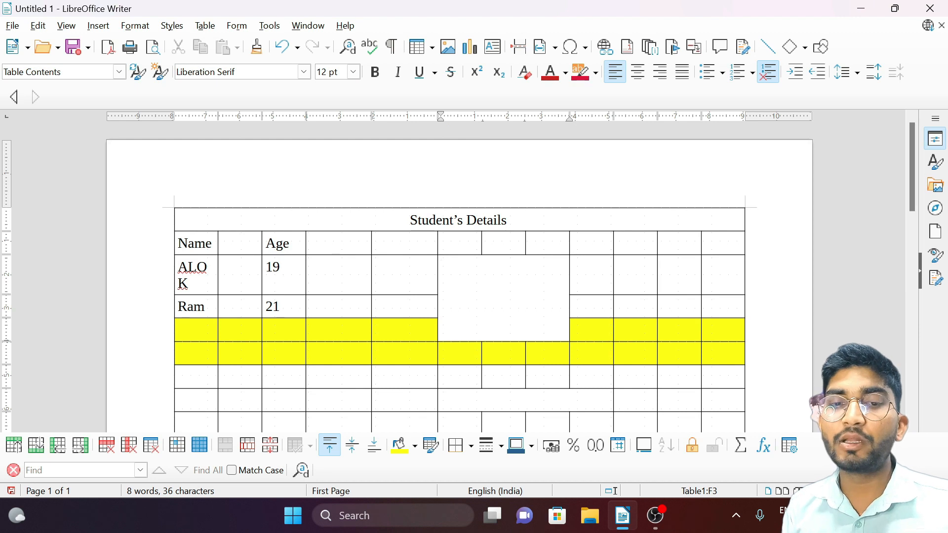
pyautogui.click(248, 446)
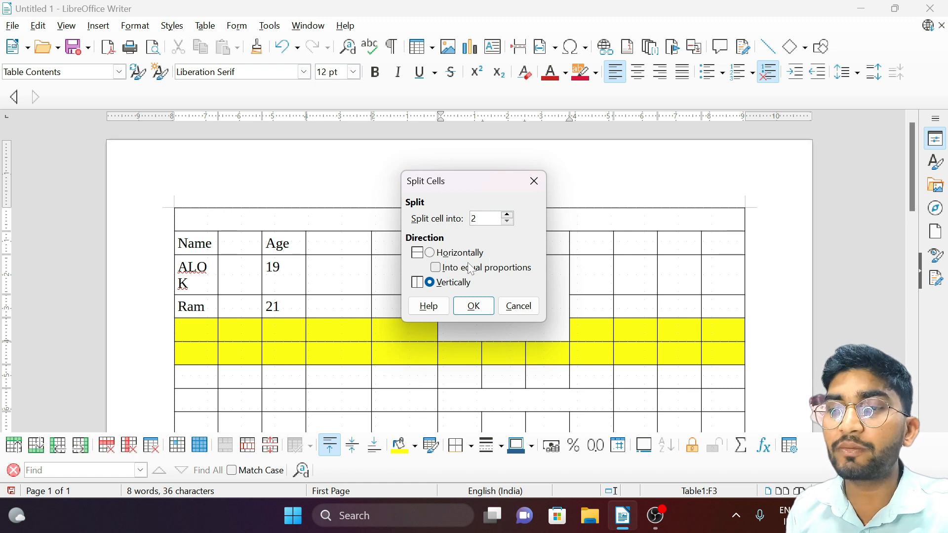
pyautogui.click(457, 253)
pyautogui.click(468, 311)
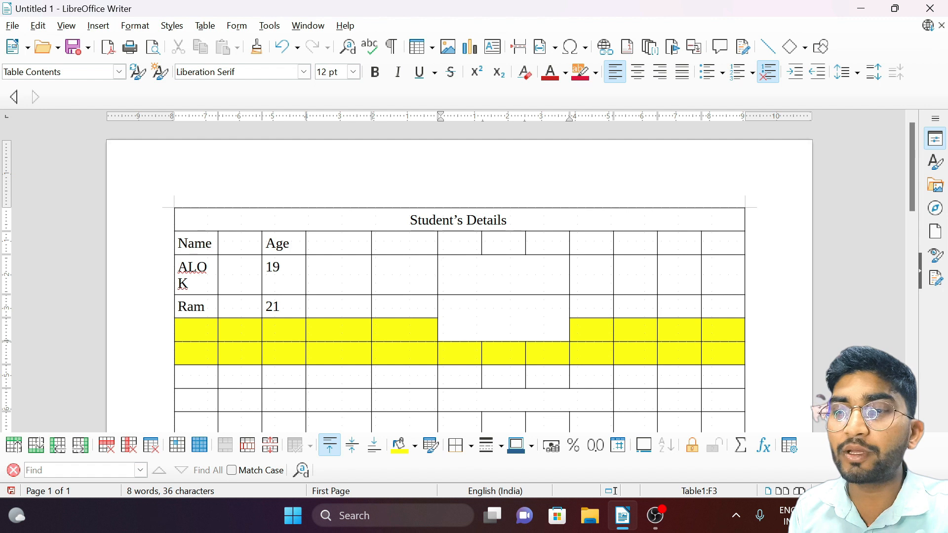
pyautogui.hotkey('ctrl', 'z')
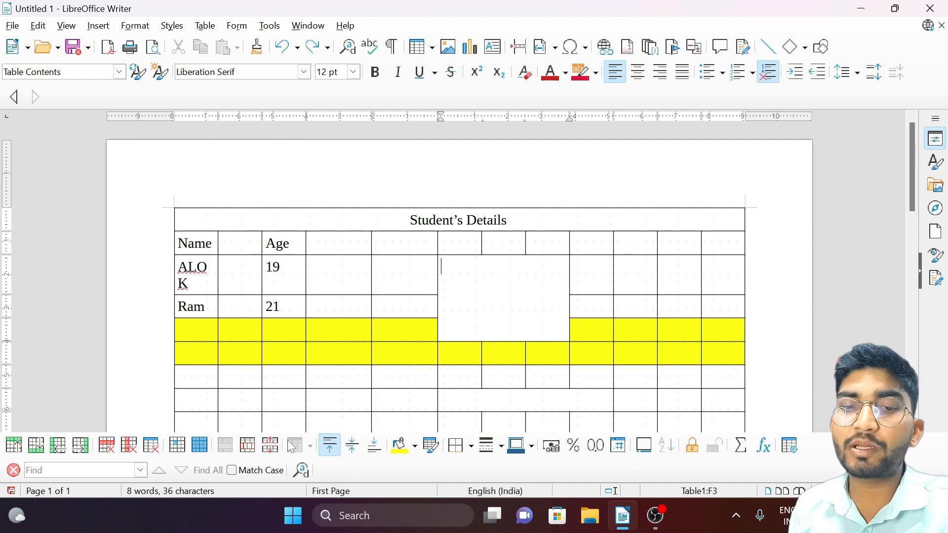
# Step: Split the large merged cell beginning in the third row vertically into 2 cells
pyautogui.click(247, 446)
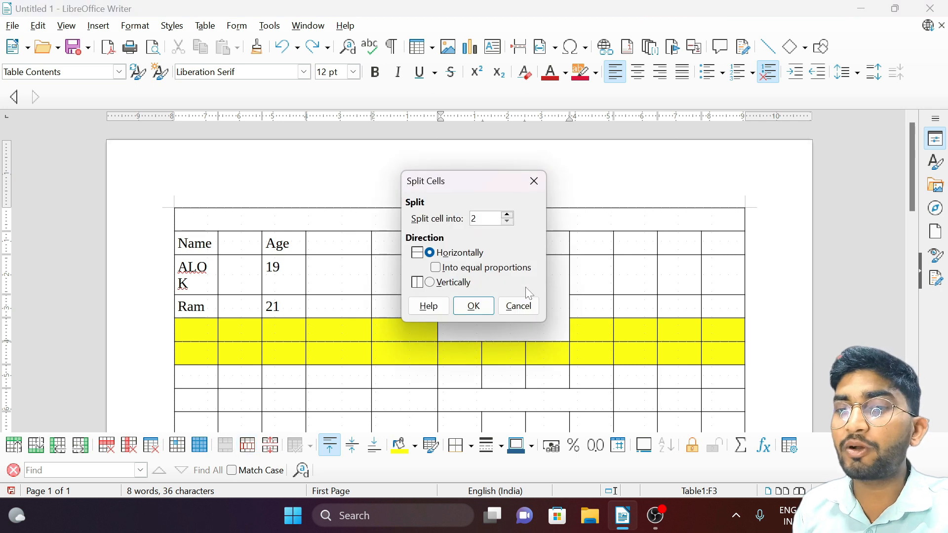
pyautogui.click(430, 282)
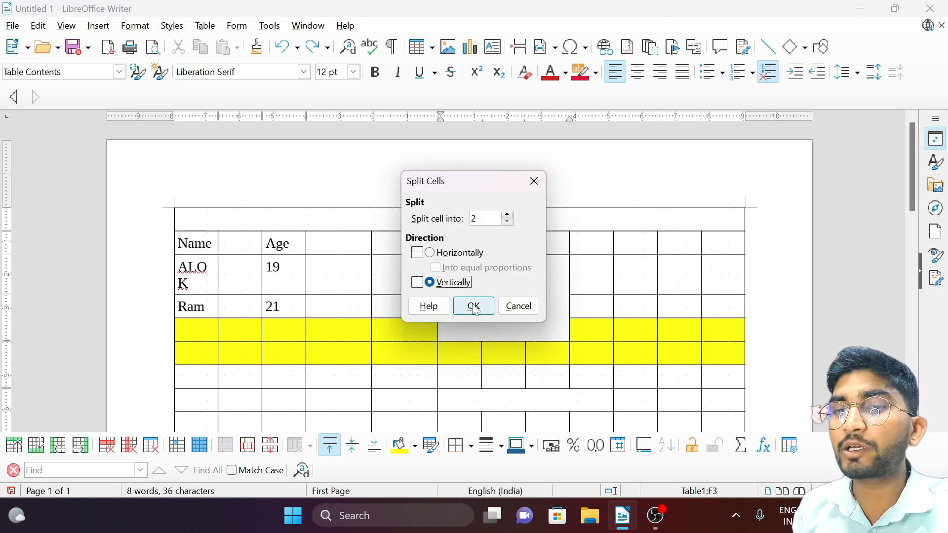
pyautogui.click(473, 307)
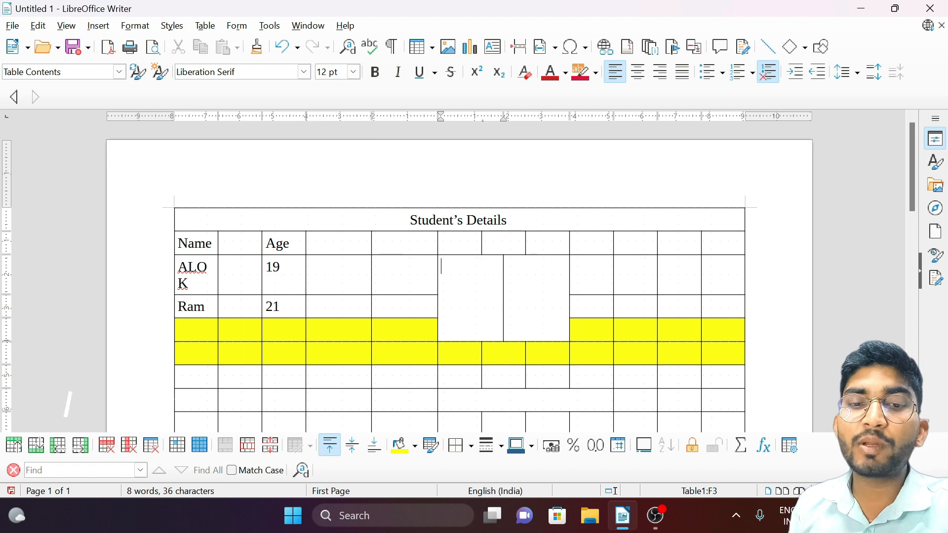
# Step: Split the table at the ninth row, copying the heading to the new table
pyautogui.scroll(-5, 459, 276)
pyautogui.scroll(-9, 242, 411)
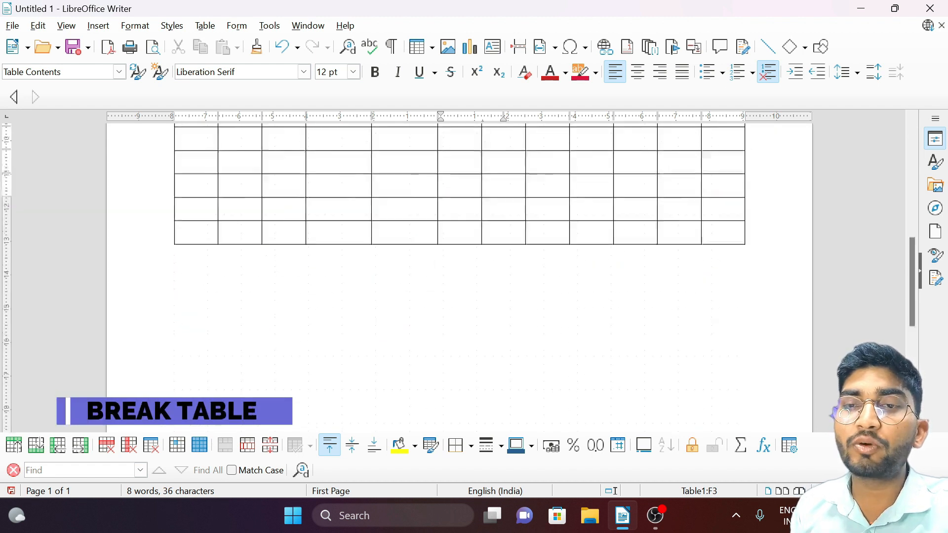
pyautogui.scroll(14, 243, 410)
pyautogui.scroll(-9, 242, 410)
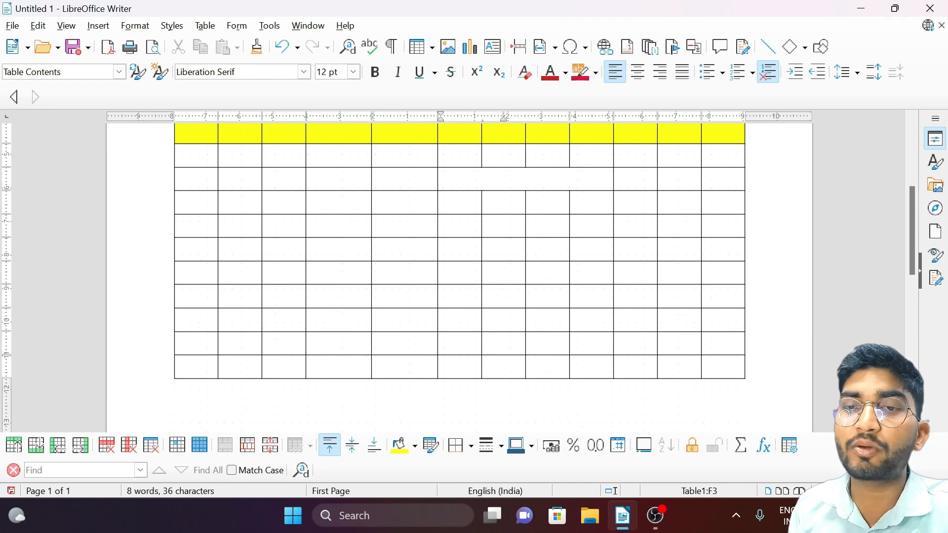
pyautogui.click(376, 203)
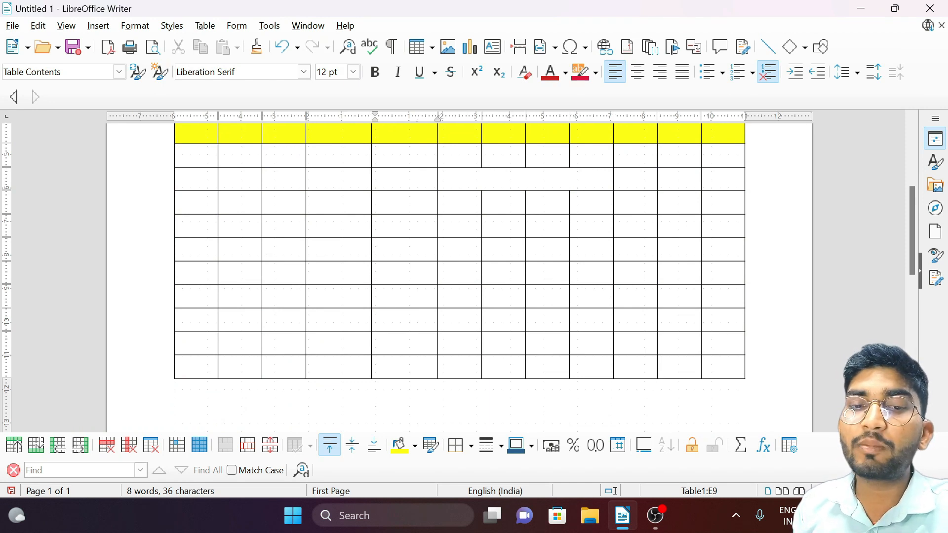
pyautogui.click(268, 454)
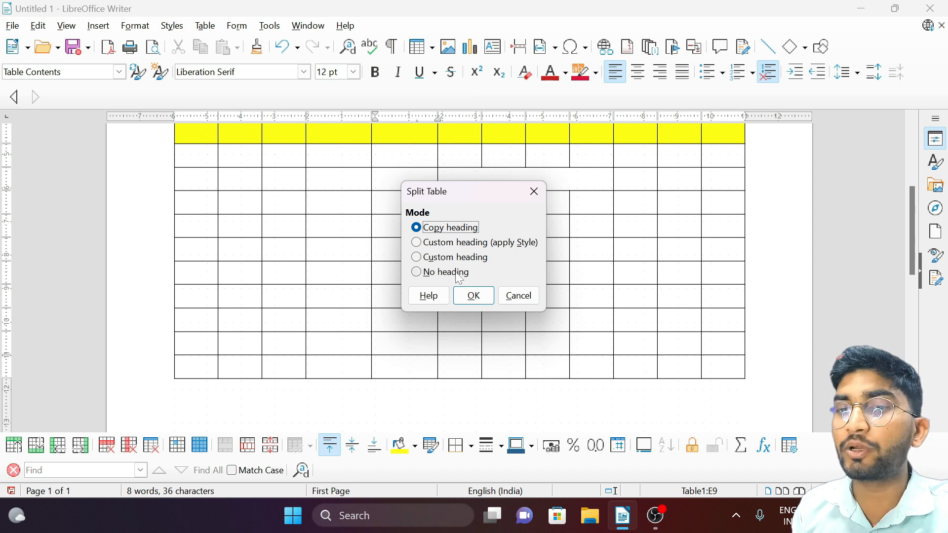
pyautogui.click(473, 296)
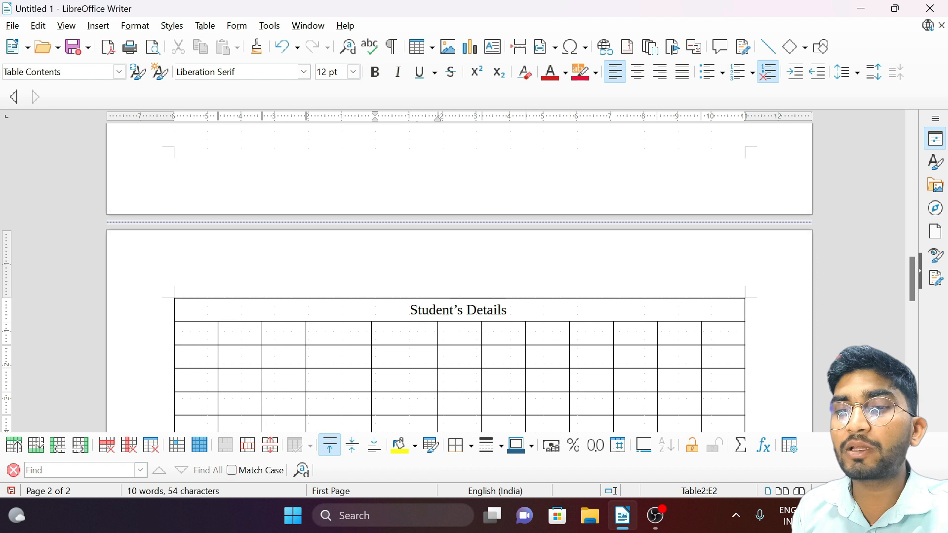
# Step: Split the second table directly below its Student's Details row, using the no heading mode
pyautogui.scroll(5, 459, 276)
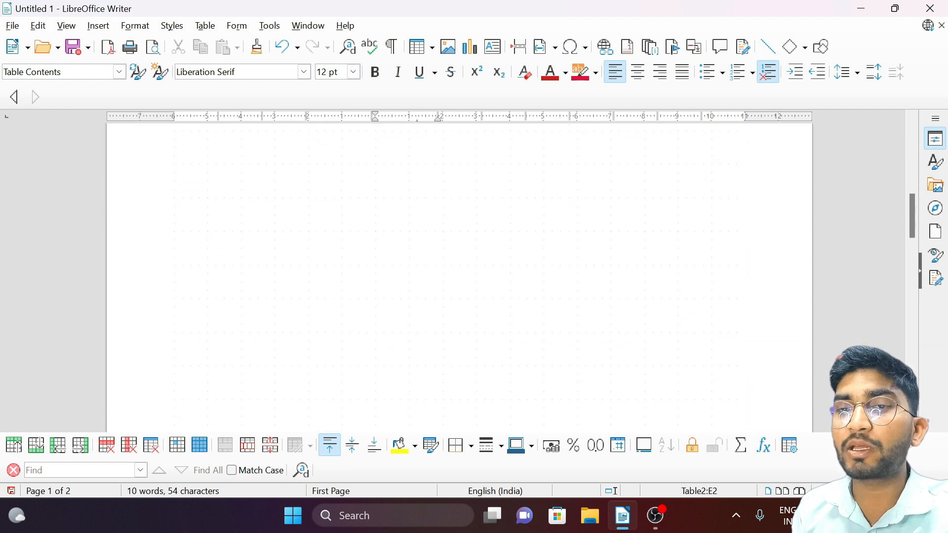
pyautogui.keyDown('ctrl'); pyautogui.scroll(-1, 459, 276); pyautogui.keyUp('ctrl')
pyautogui.scroll(-5, 459, 276)
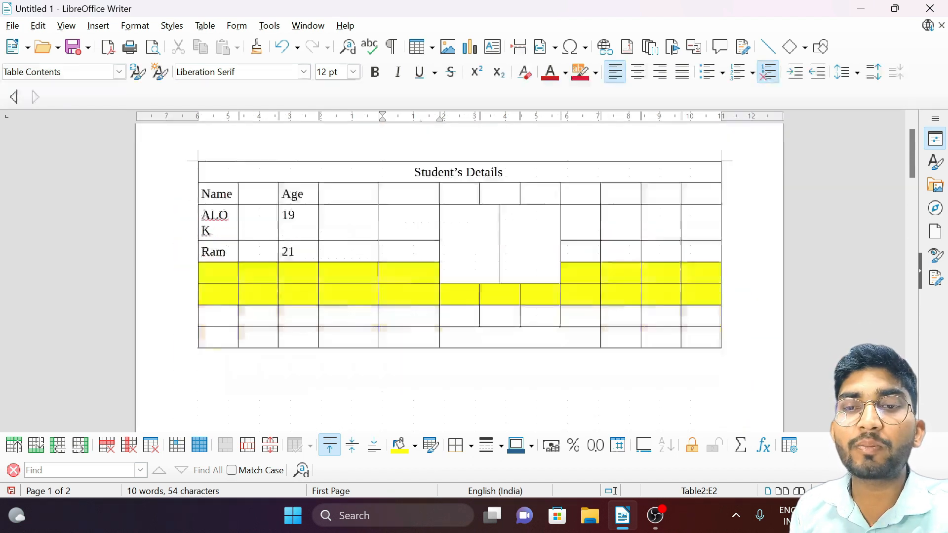
pyautogui.scroll(-5, 460, 276)
pyautogui.scroll(2, 459, 277)
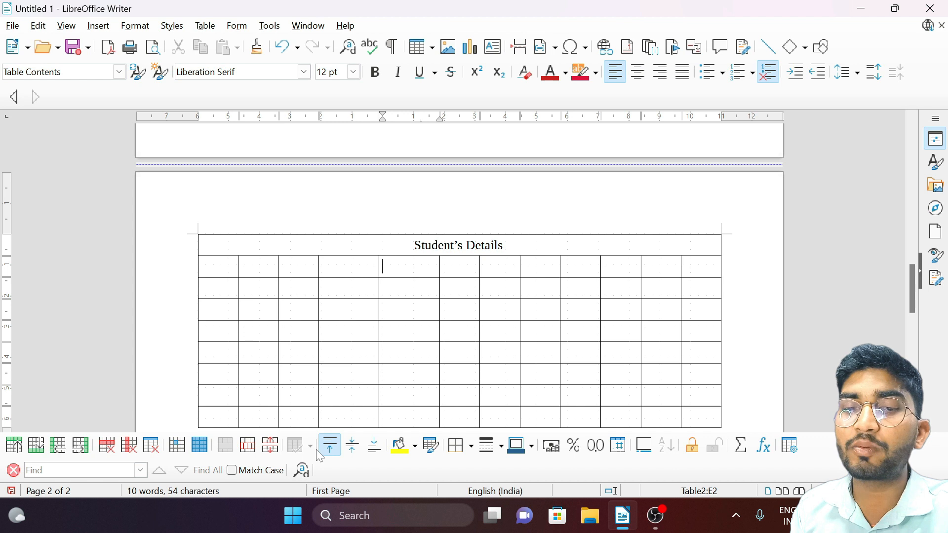
pyautogui.click(270, 445)
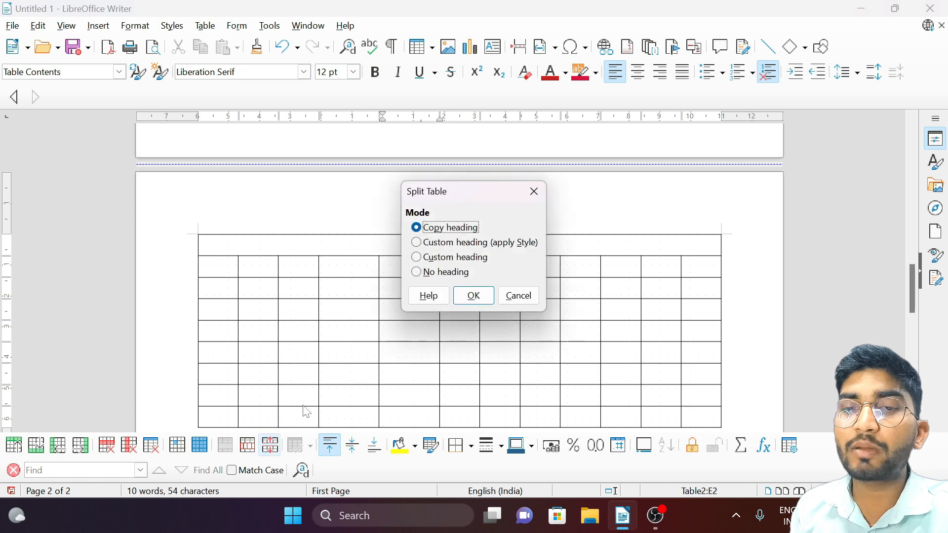
pyautogui.click(444, 272)
pyautogui.click(473, 296)
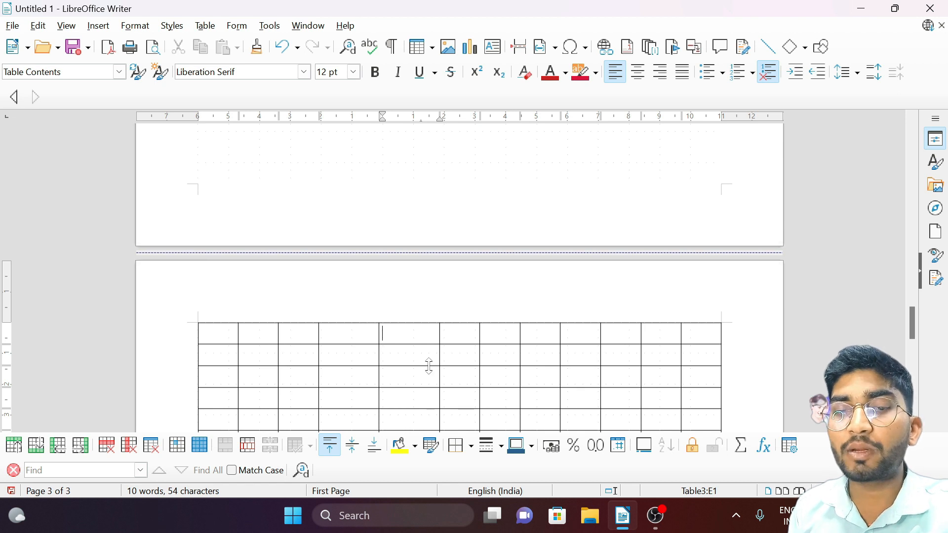
# Step: Apply optimal column width to the Name column of the first table, starting from the ALOK cell
pyautogui.scroll(5, 428, 343)
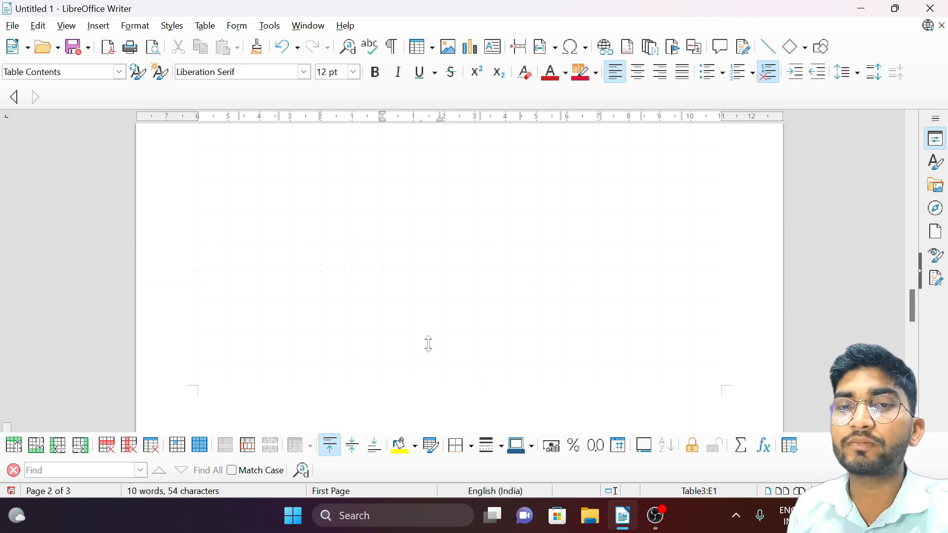
pyautogui.scroll(10, 428, 343)
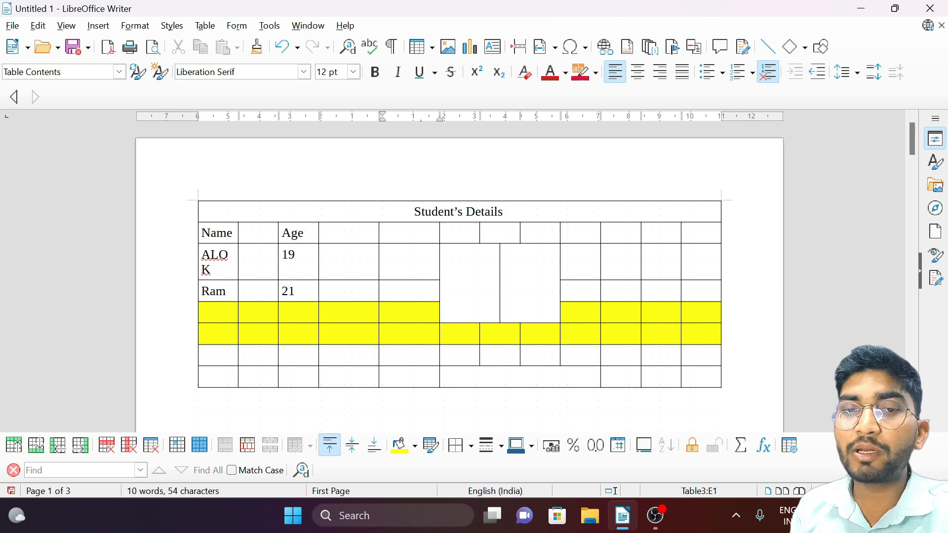
pyautogui.click(215, 262)
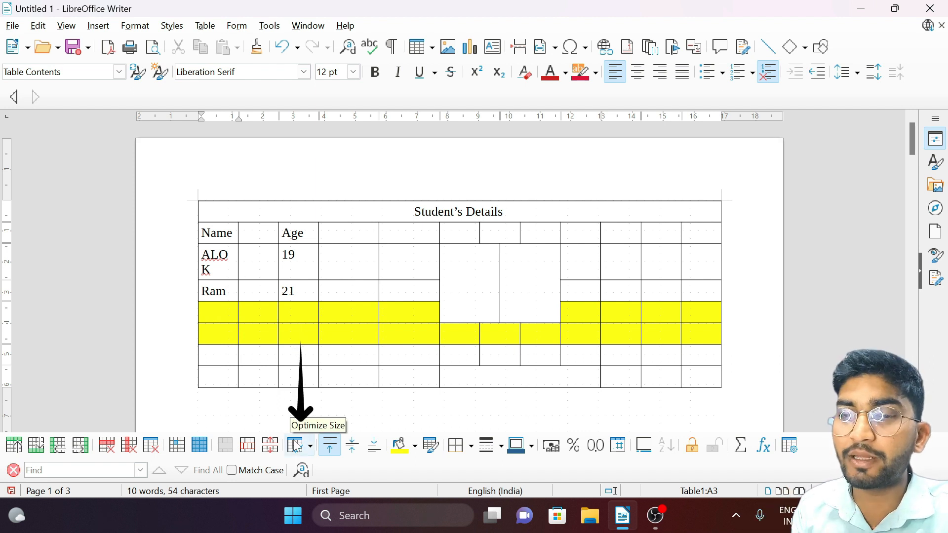
pyautogui.click(311, 449)
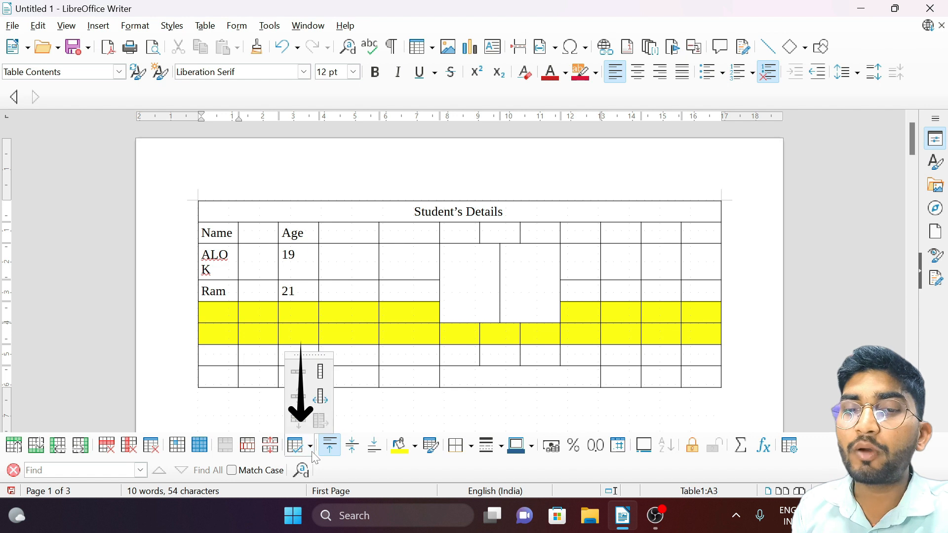
pyautogui.click(321, 399)
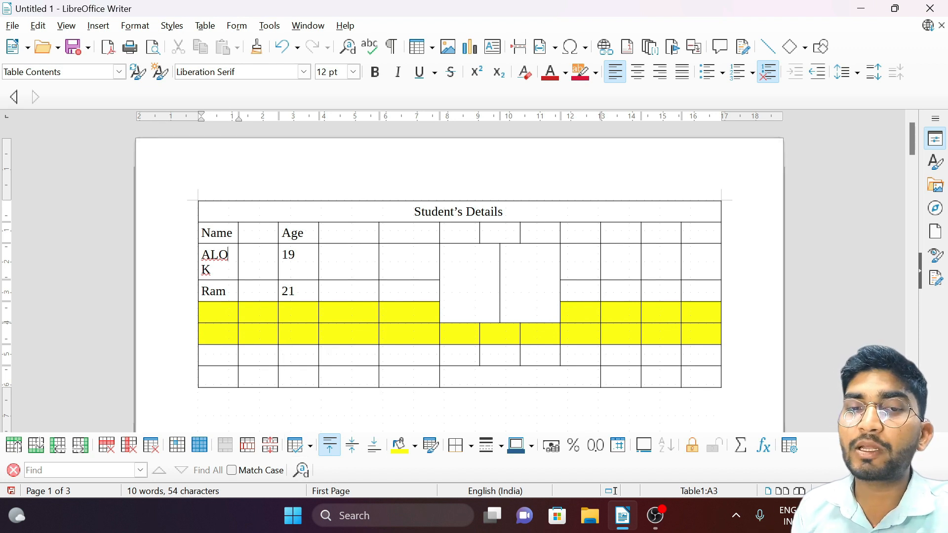
# Step: Minimize the widths of the Name and Age columns in the first table, and apply optimal column width to the Age column
pyautogui.click(311, 446)
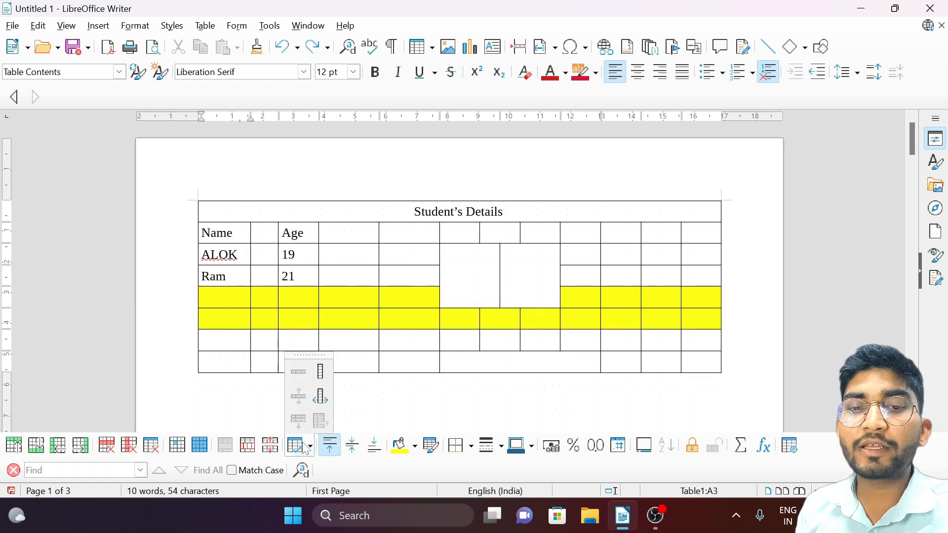
pyautogui.click(322, 369)
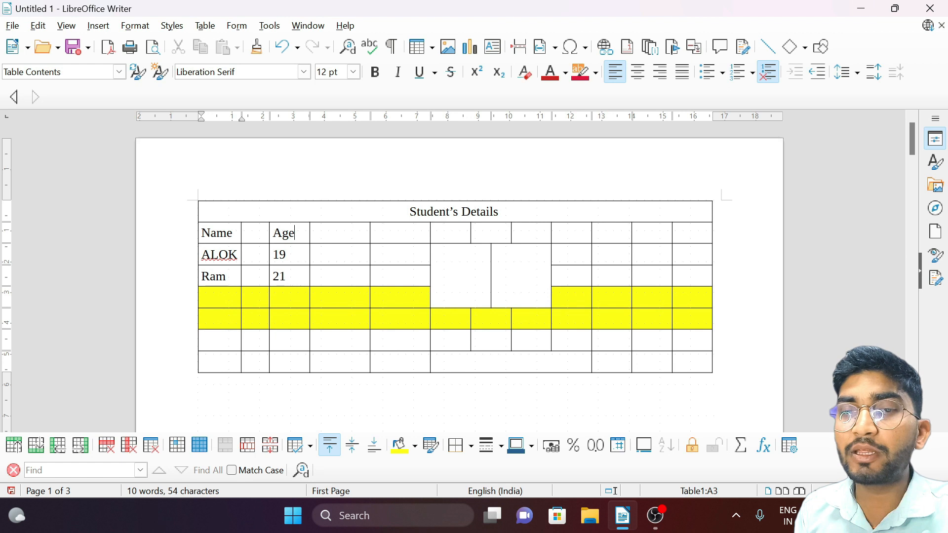
pyautogui.click(310, 447)
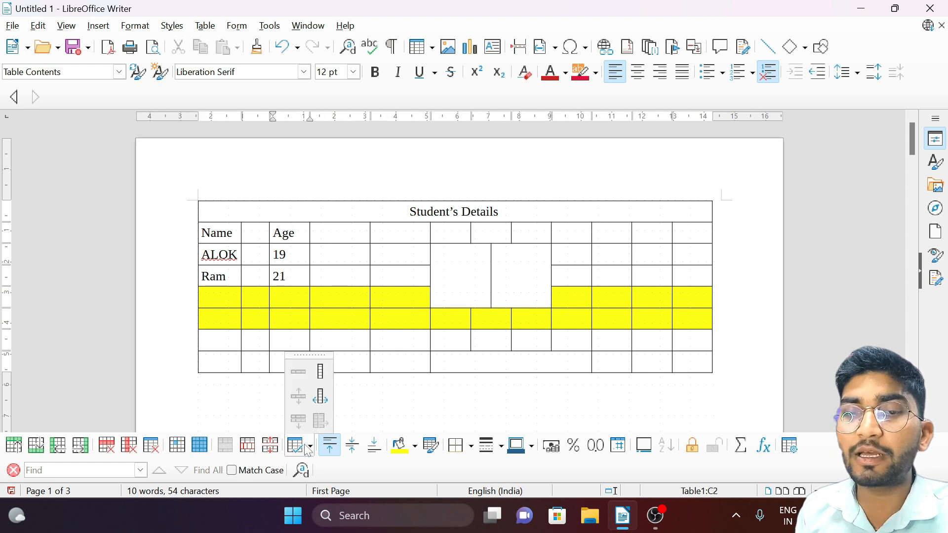
pyautogui.click(324, 373)
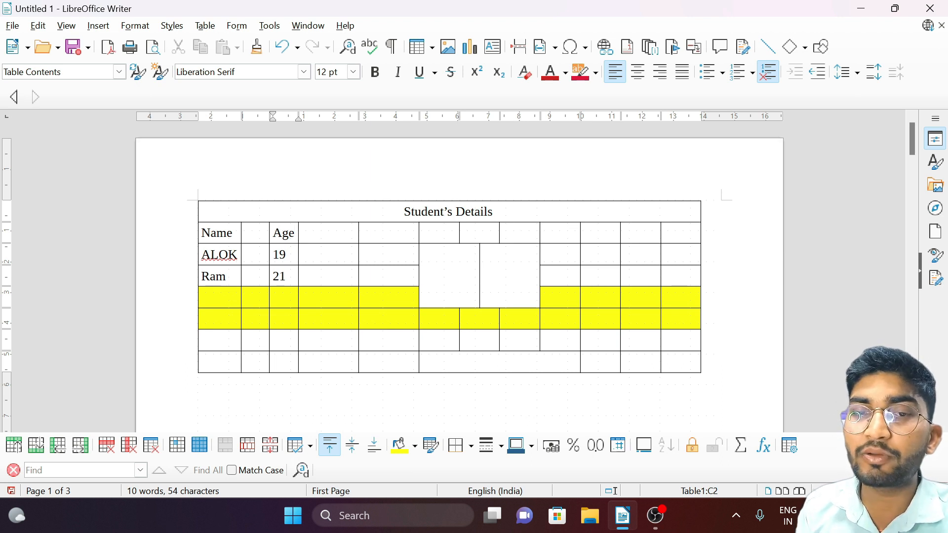
pyautogui.click(303, 447)
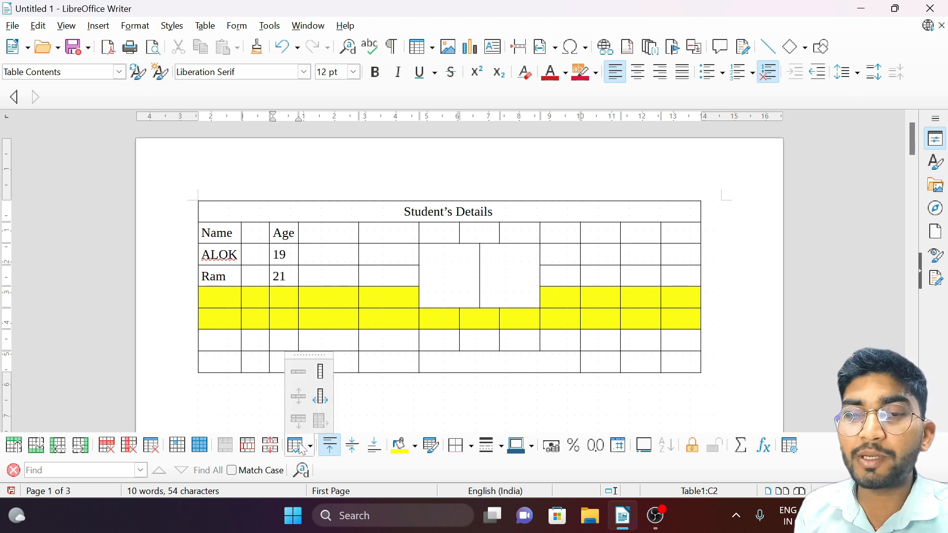
pyautogui.click(319, 393)
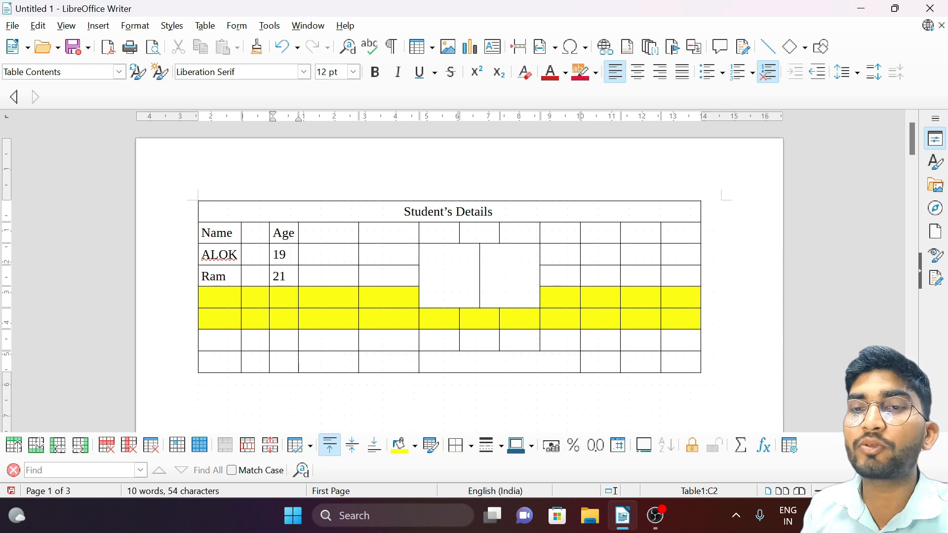
# Step: Set the row height of the first table's Student's Details row to 1.60 cm
pyautogui.click(480, 212)
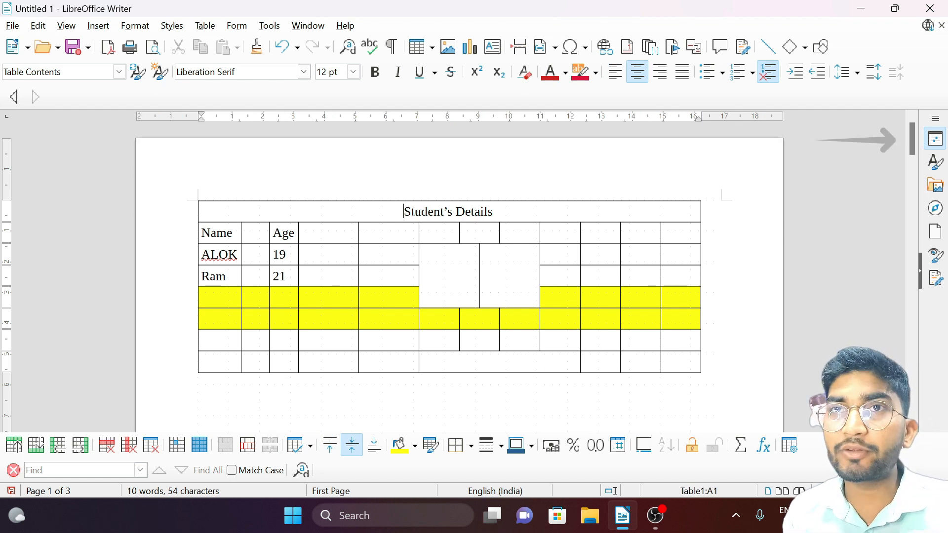
pyautogui.click(940, 134)
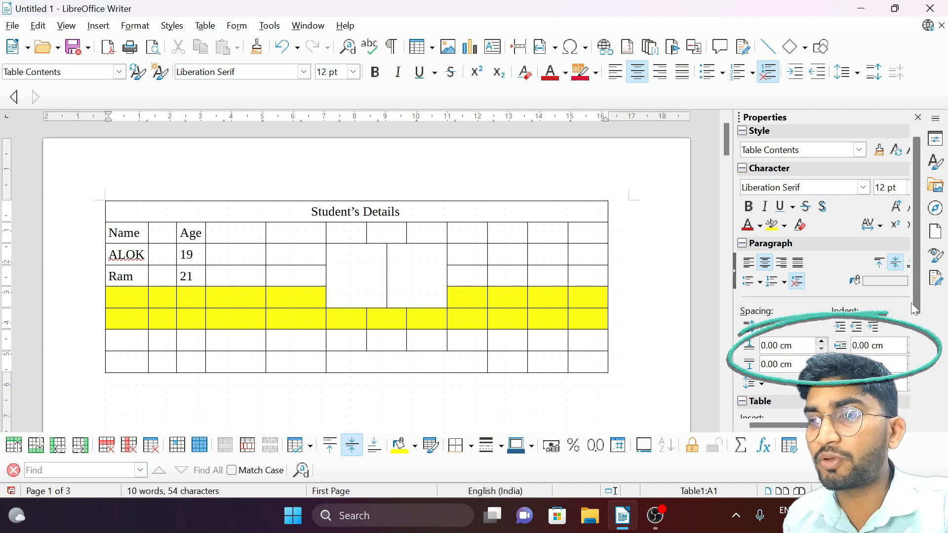
pyautogui.scroll(-3, 913, 308)
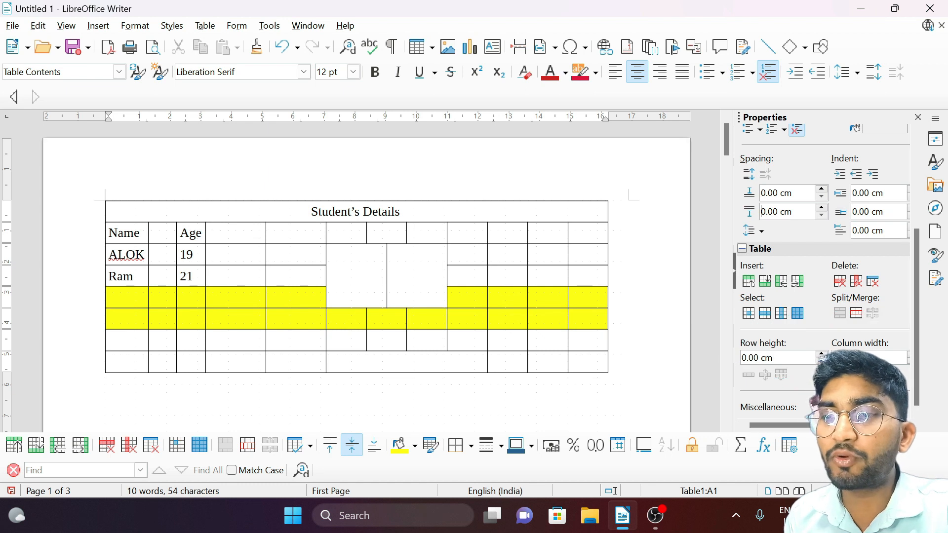
pyautogui.click(822, 354)
pyautogui.click(822, 354)
pyautogui.click(822, 354)
pyautogui.click(822, 354)
pyautogui.click(822, 354)
pyautogui.click(822, 355)
pyautogui.click(822, 354)
pyautogui.click(822, 355)
pyautogui.click(822, 354)
pyautogui.click(822, 355)
pyautogui.click(822, 354)
pyautogui.click(822, 354)
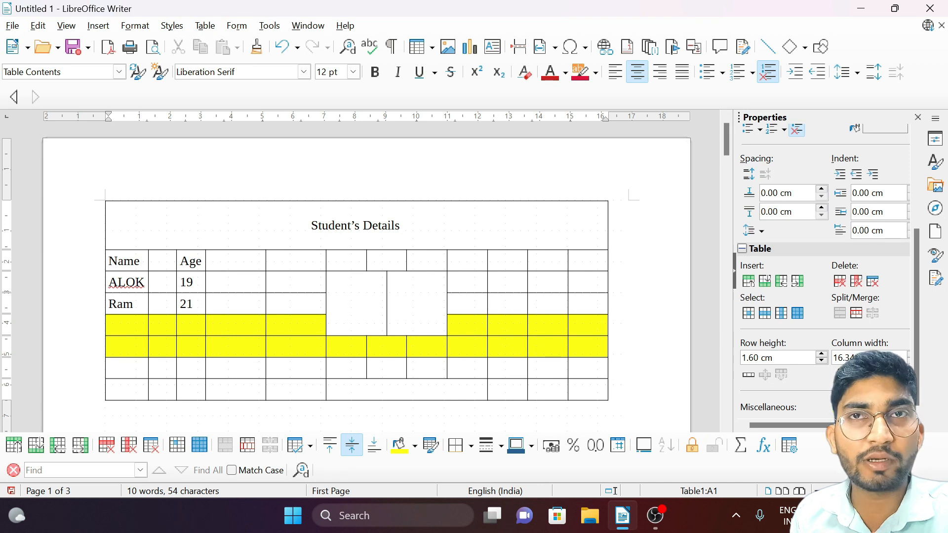
# Step: Align the Student's Details text vertically at the top, the centre and finally the bottom of its cell
pyautogui.click(331, 447)
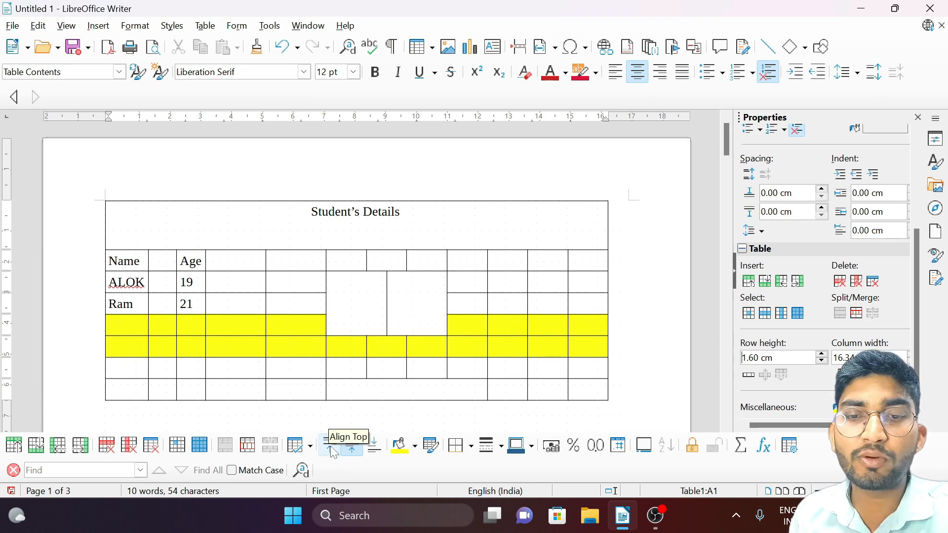
pyautogui.moveTo(336, 422); pyautogui.dragTo(385, 421)
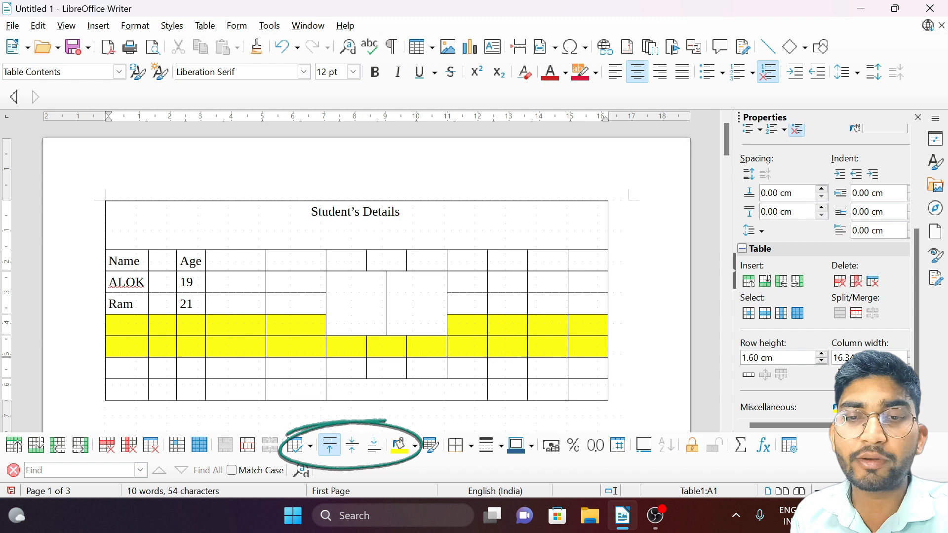
pyautogui.click(357, 455)
pyautogui.click(378, 456)
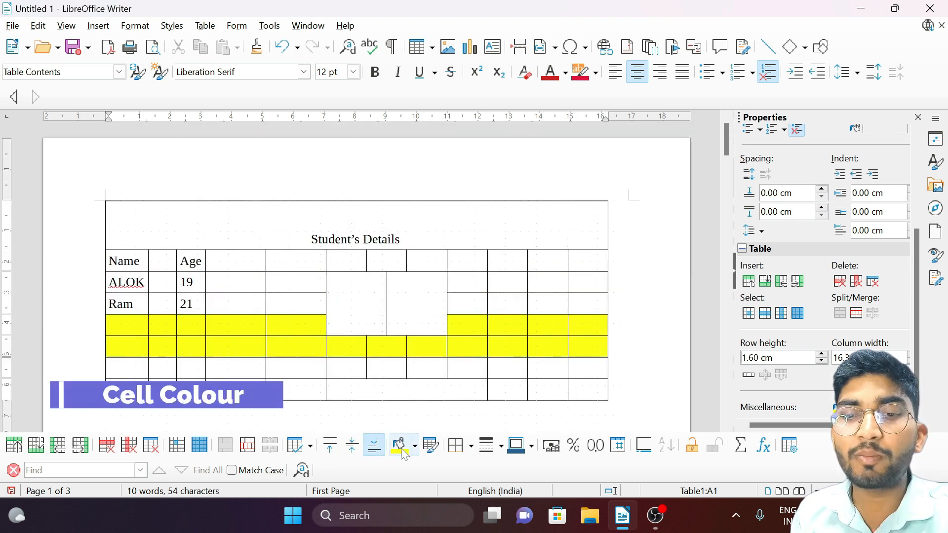
# Step: Fill the Student's Details cell with deep pink, and reopen its background colour choices
pyautogui.click(402, 239)
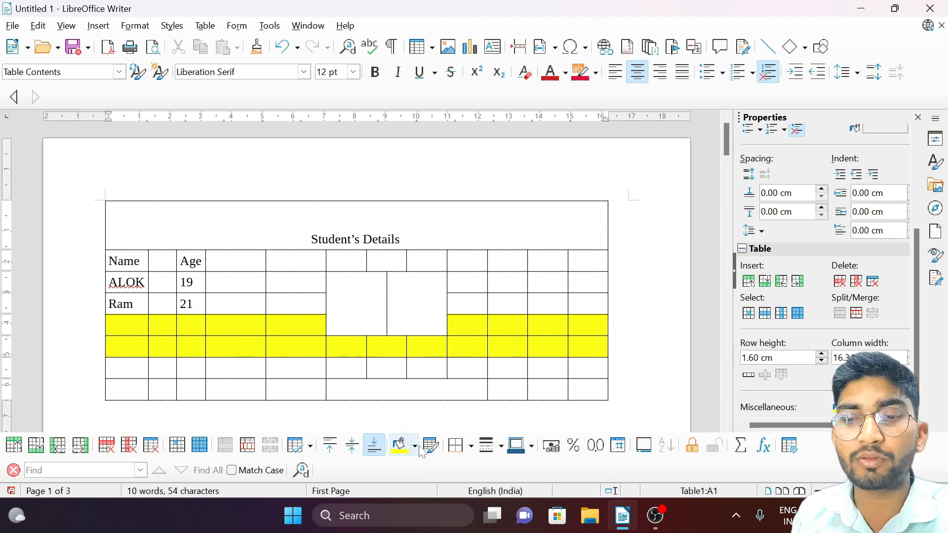
pyautogui.click(416, 450)
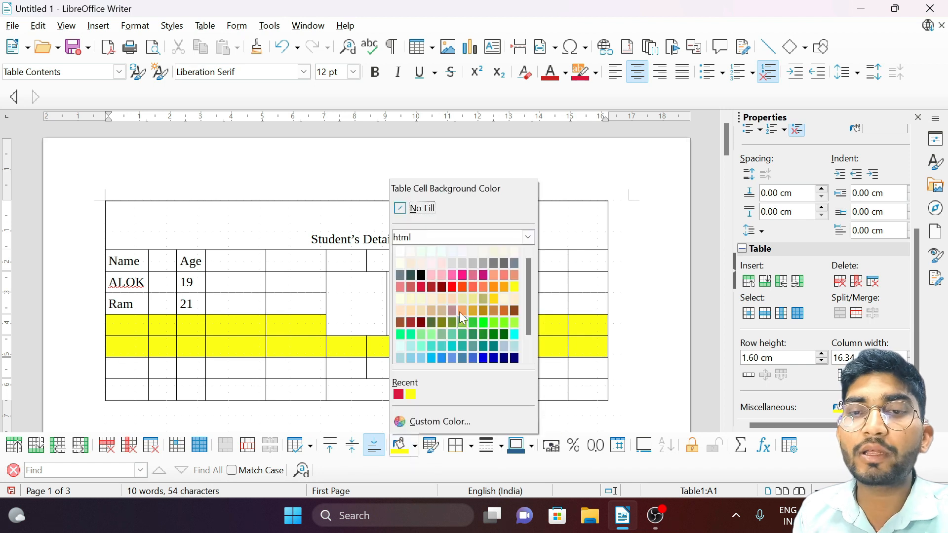
pyautogui.click(463, 275)
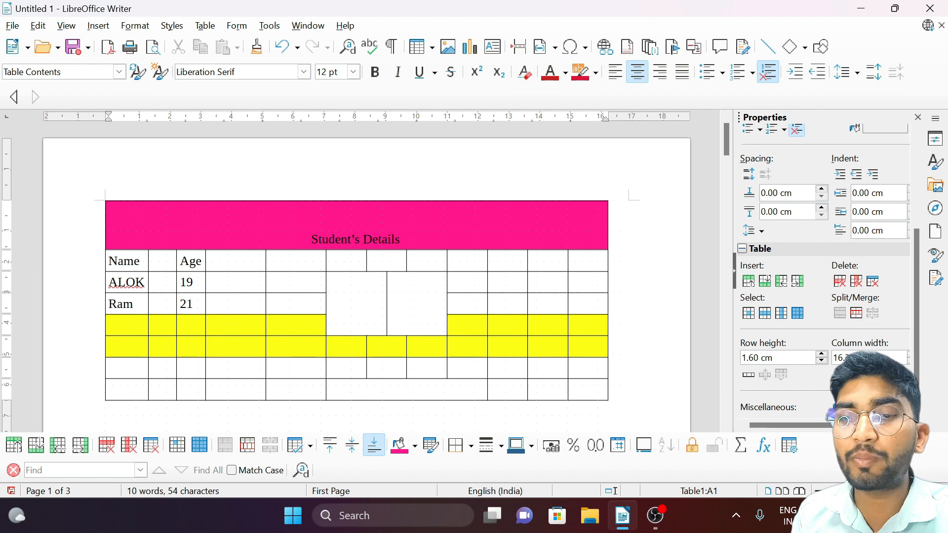
pyautogui.click(415, 447)
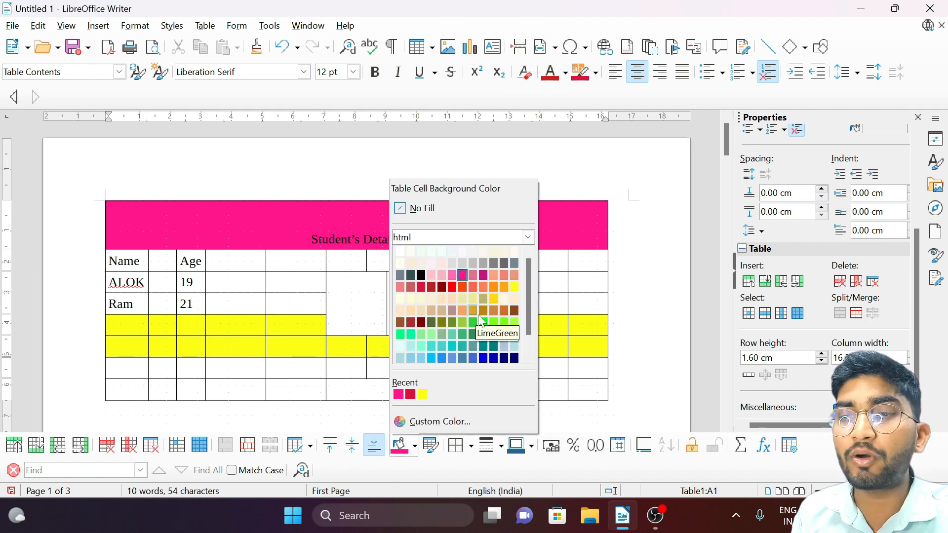
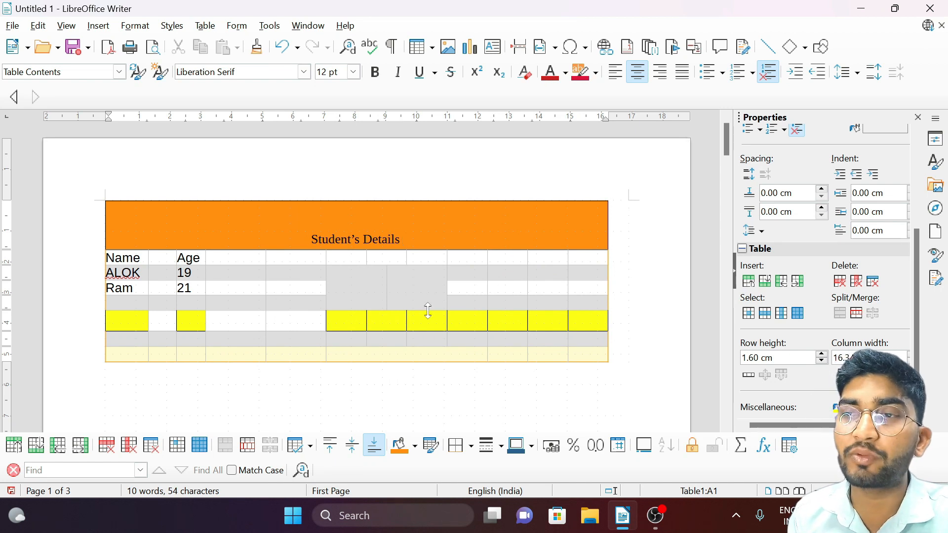
# Step: Remove all borders and the background fill from the Student's Details cell
pyautogui.click(466, 449)
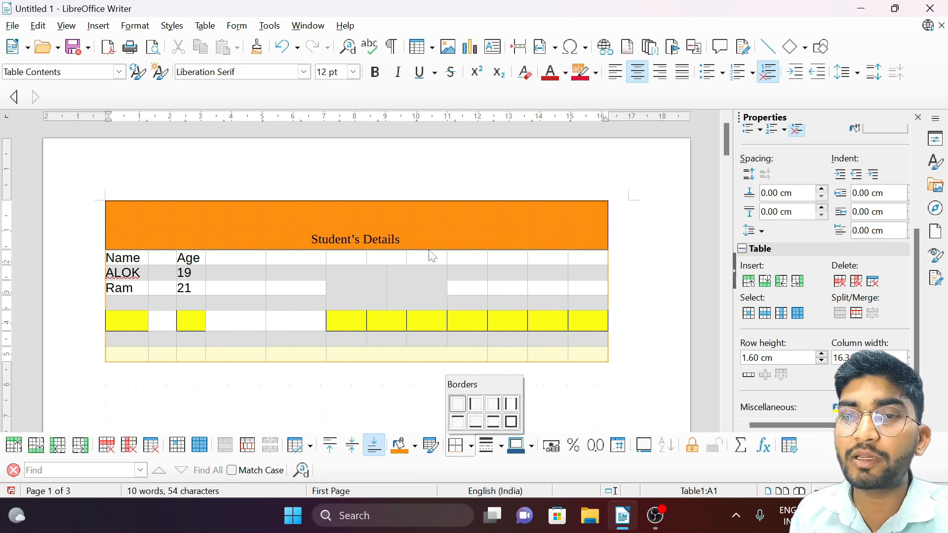
pyautogui.click(437, 222)
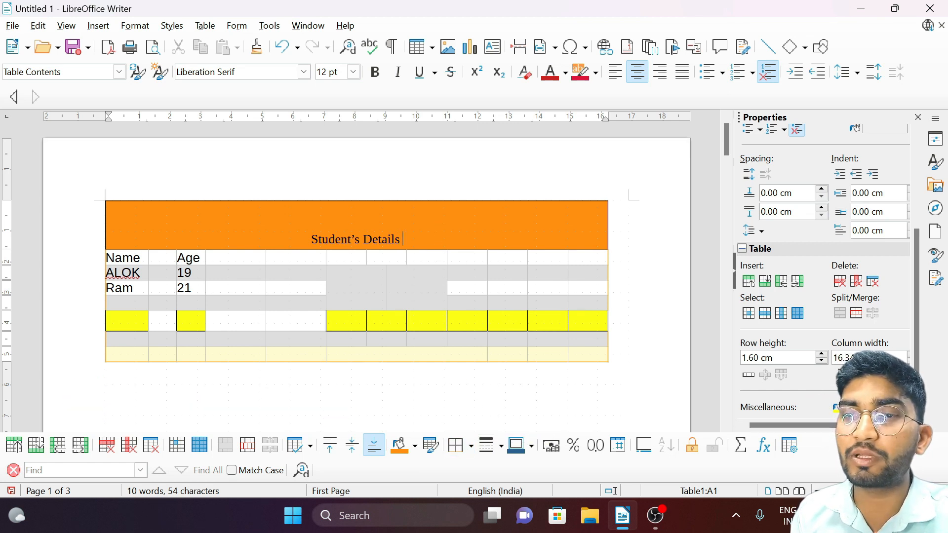
pyautogui.click(467, 445)
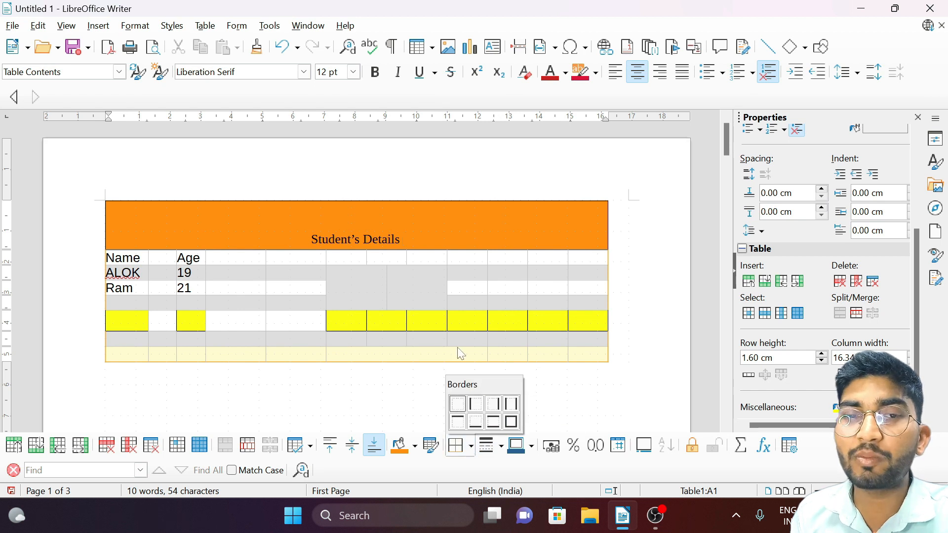
pyautogui.click(473, 447)
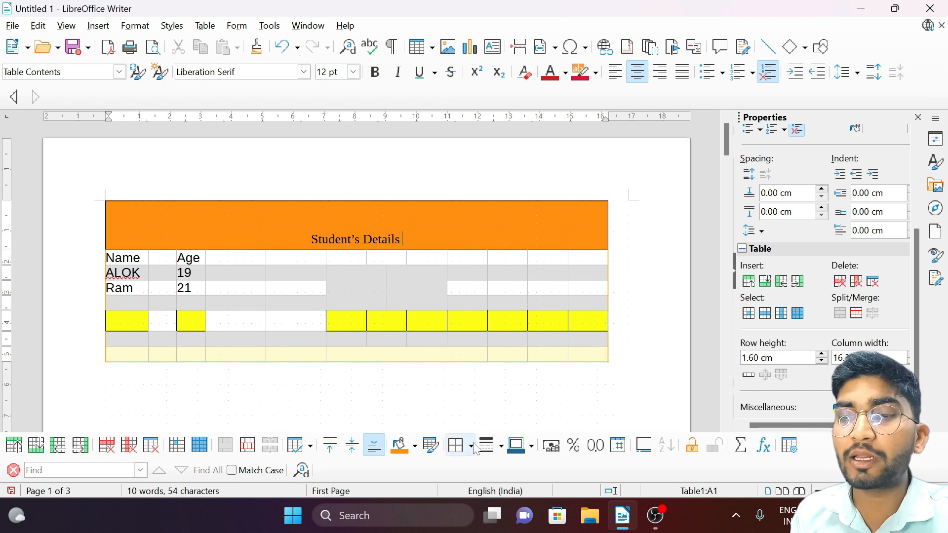
pyautogui.click(472, 446)
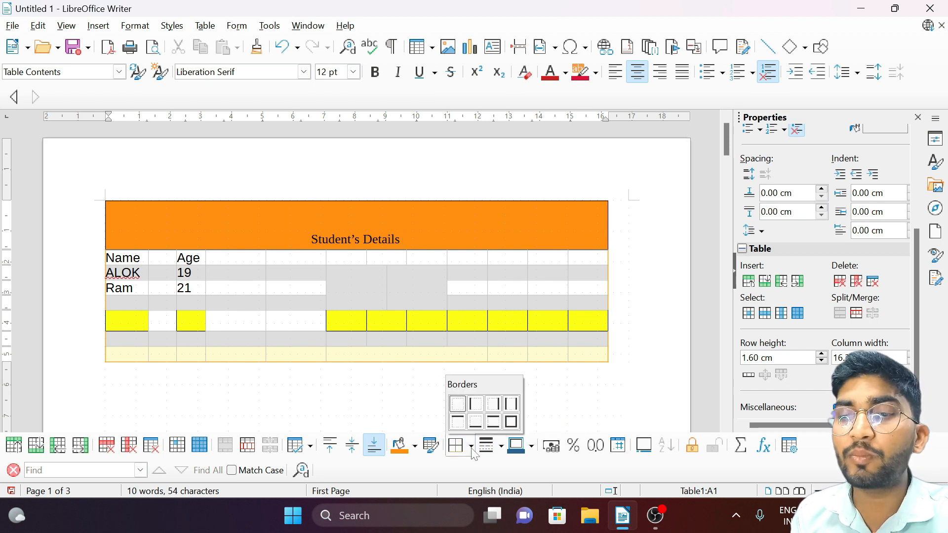
pyautogui.click(456, 406)
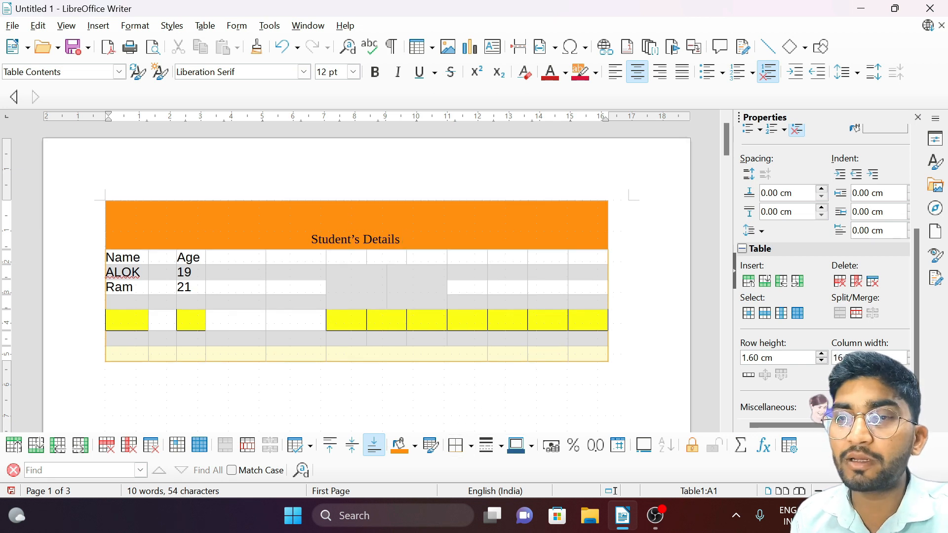
pyautogui.click(414, 447)
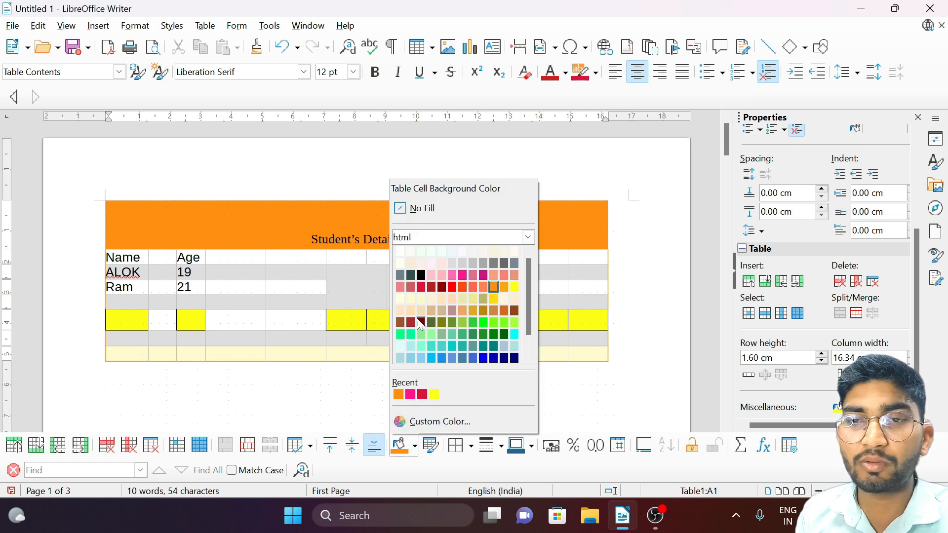
pyautogui.click(410, 207)
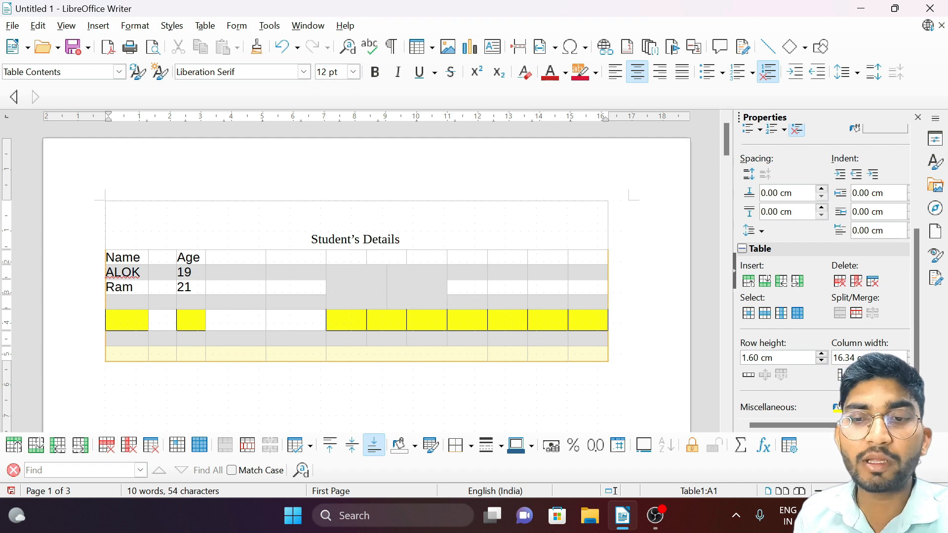
# Step: Give the Student's Details cell a heavy double border, and change its border style to dashed
pyautogui.click(490, 446)
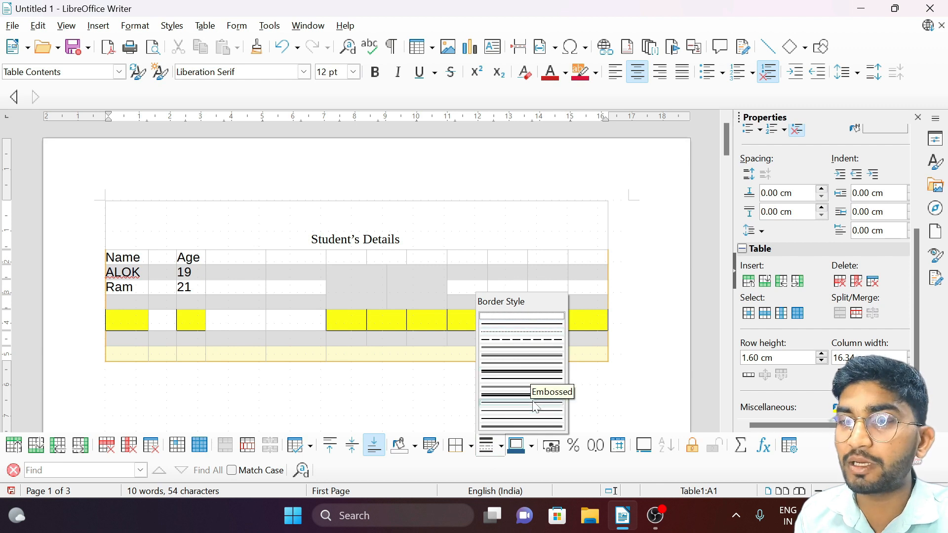
pyautogui.click(540, 378)
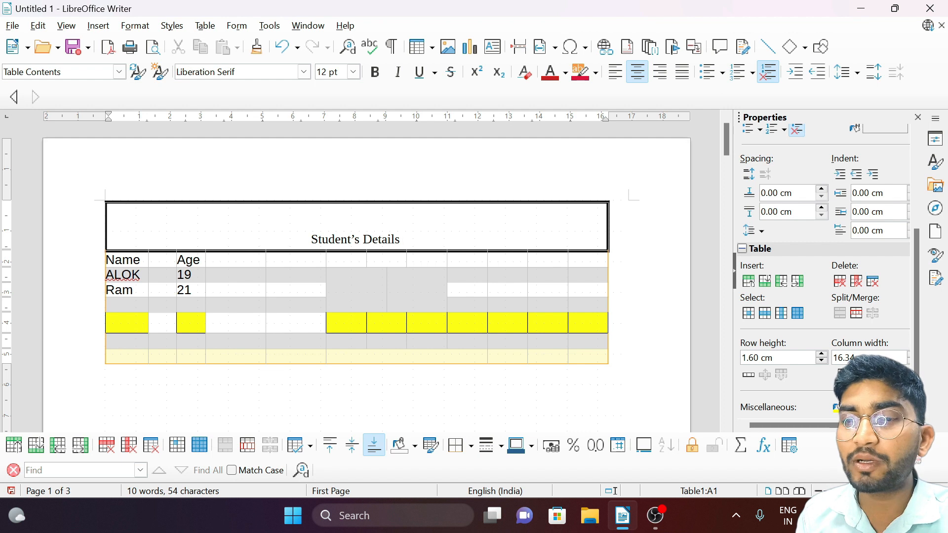
pyautogui.click(490, 445)
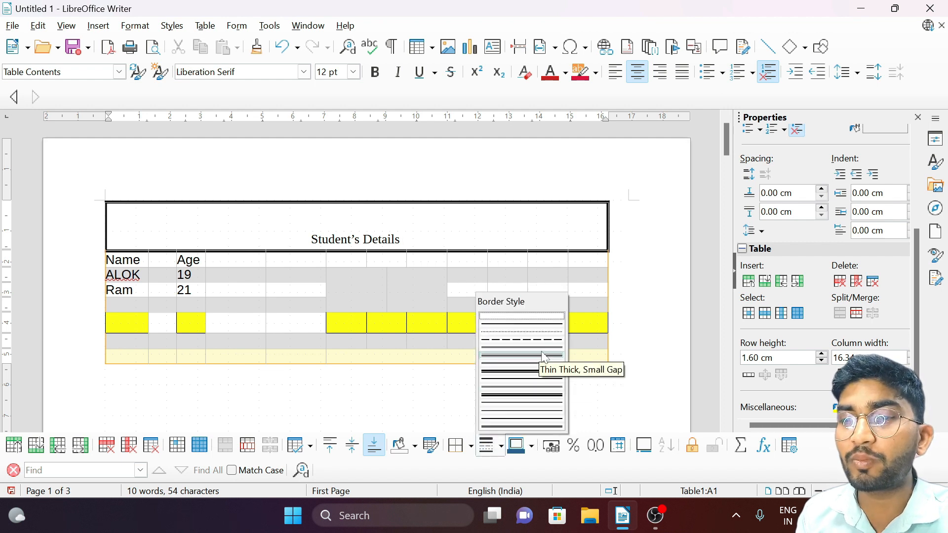
pyautogui.click(543, 340)
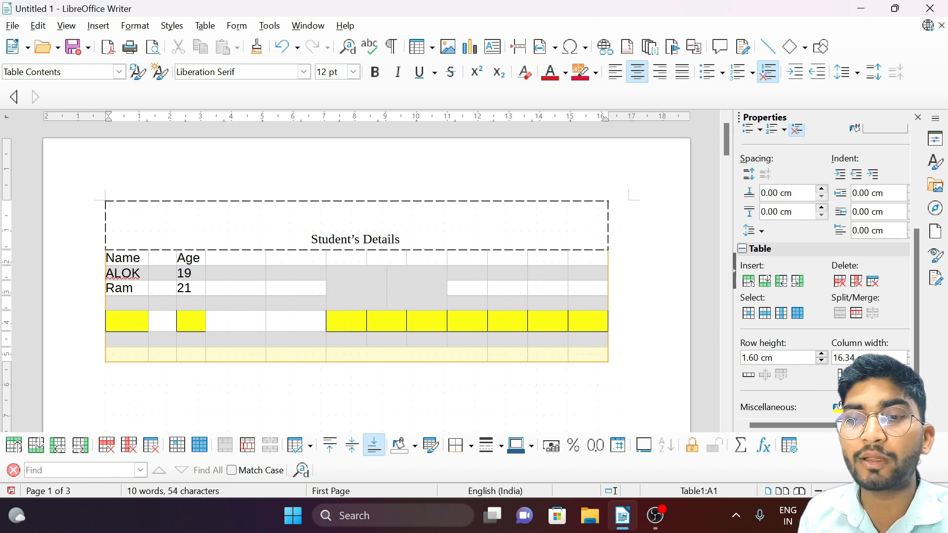
# Step: Change the border colour of the Student's Details cell to red
pyautogui.click(501, 446)
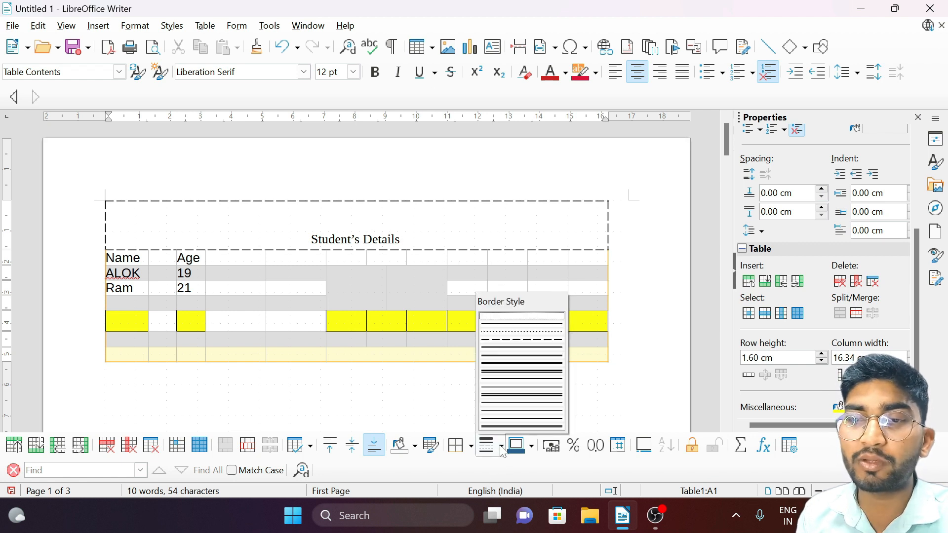
pyautogui.click(540, 367)
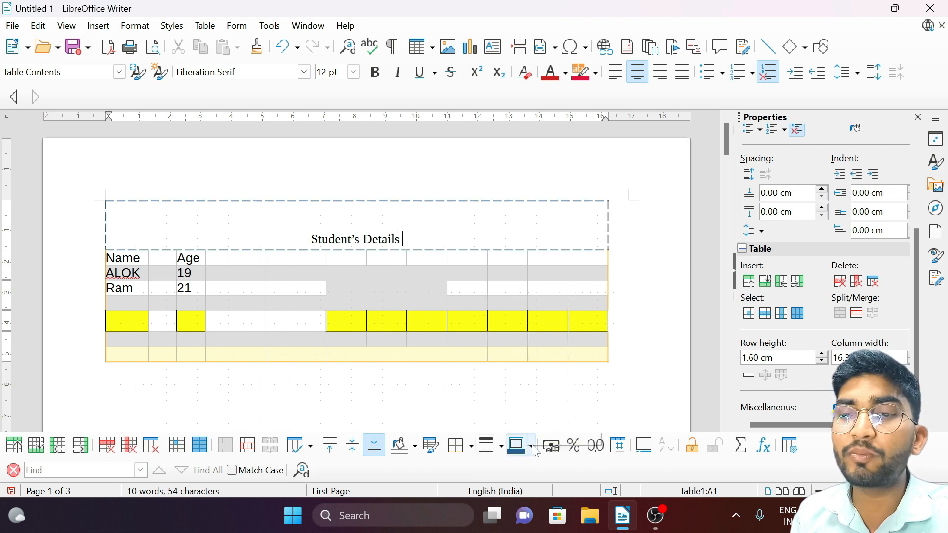
pyautogui.click(532, 447)
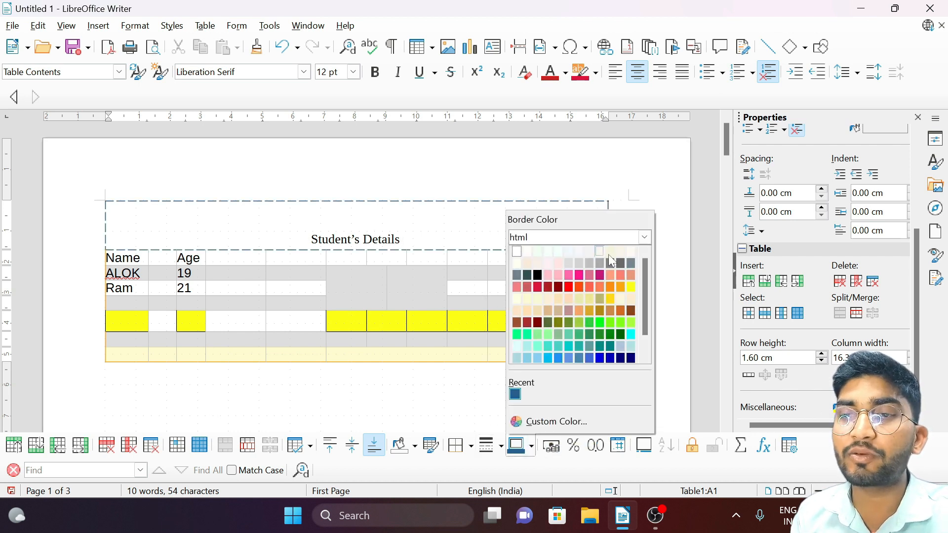
pyautogui.click(569, 287)
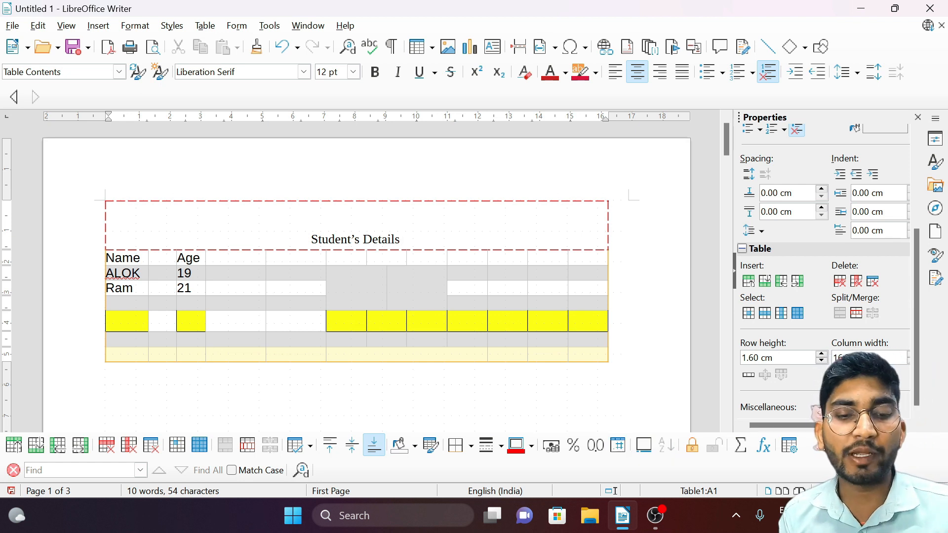
pyautogui.hotkey('shift', 'Home')
pyautogui.press('BackSpace')
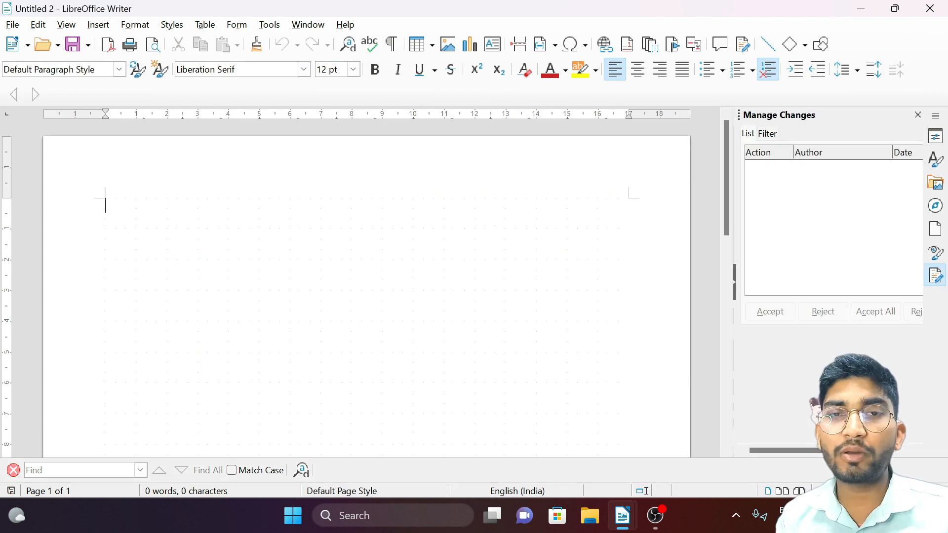
# Step: Insert a table with two columns and two rows in the blank document, and apply borders to all its cells
pyautogui.click(204, 25)
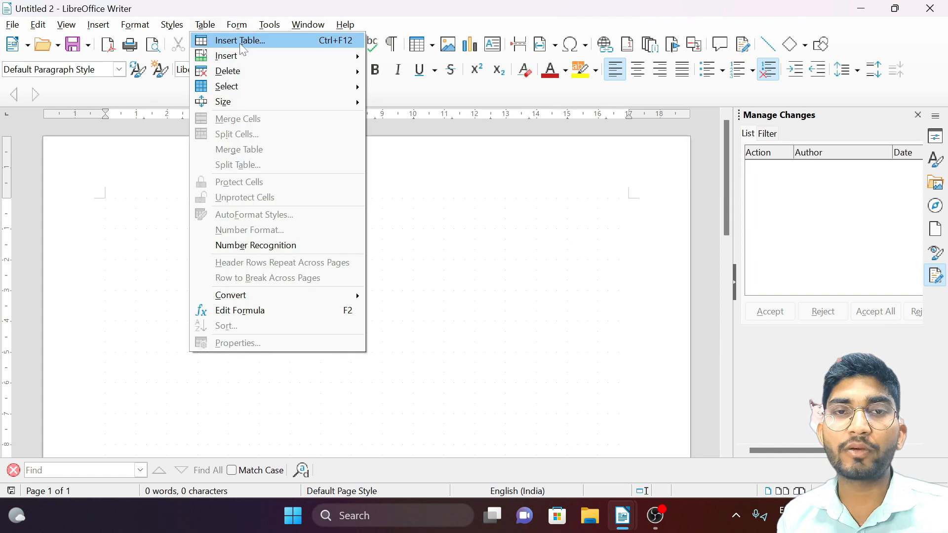
pyautogui.click(232, 39)
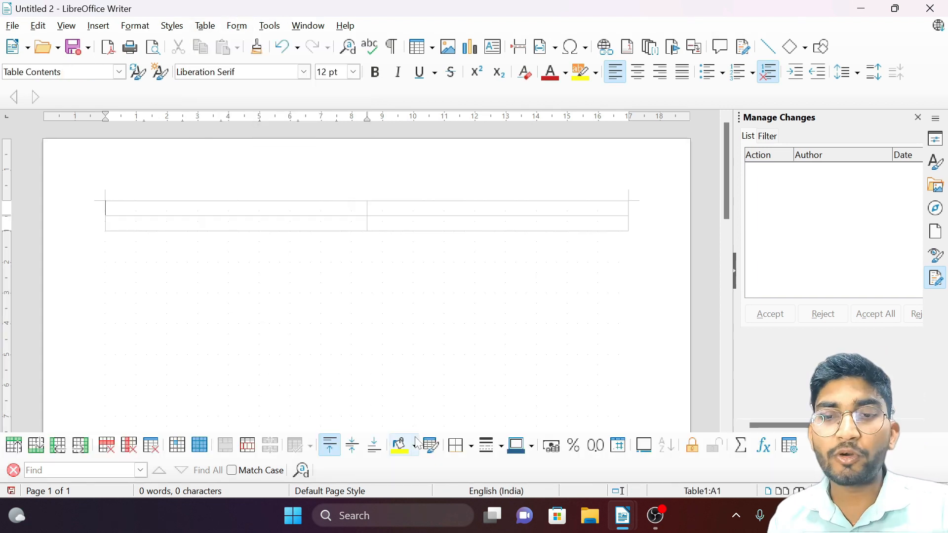
pyautogui.click(460, 445)
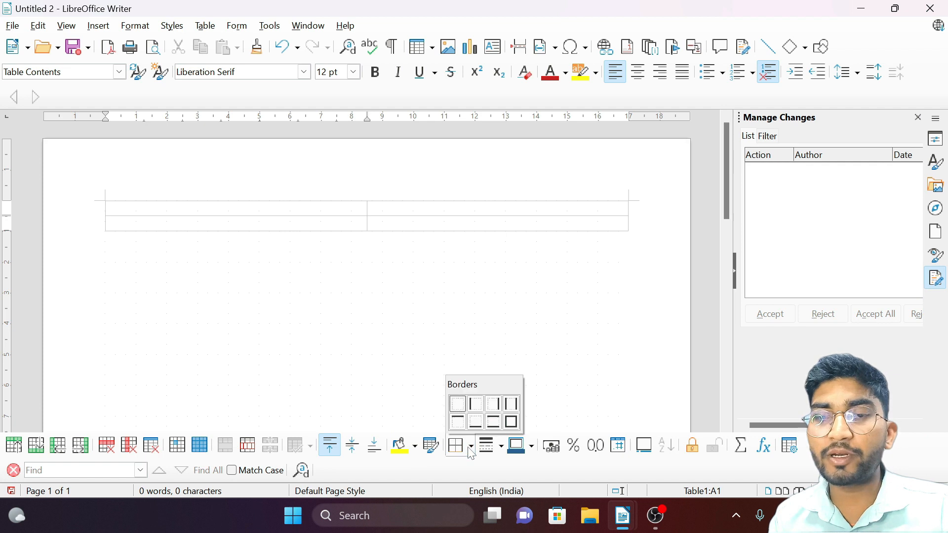
pyautogui.click(511, 421)
pyautogui.hotkey('ctrl', 'a')
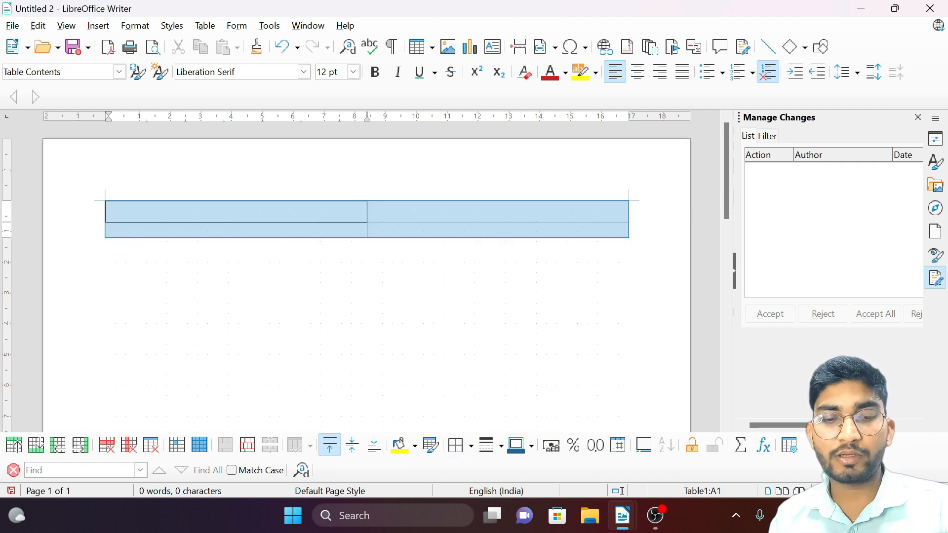
pyautogui.click(460, 446)
pyautogui.click(474, 434)
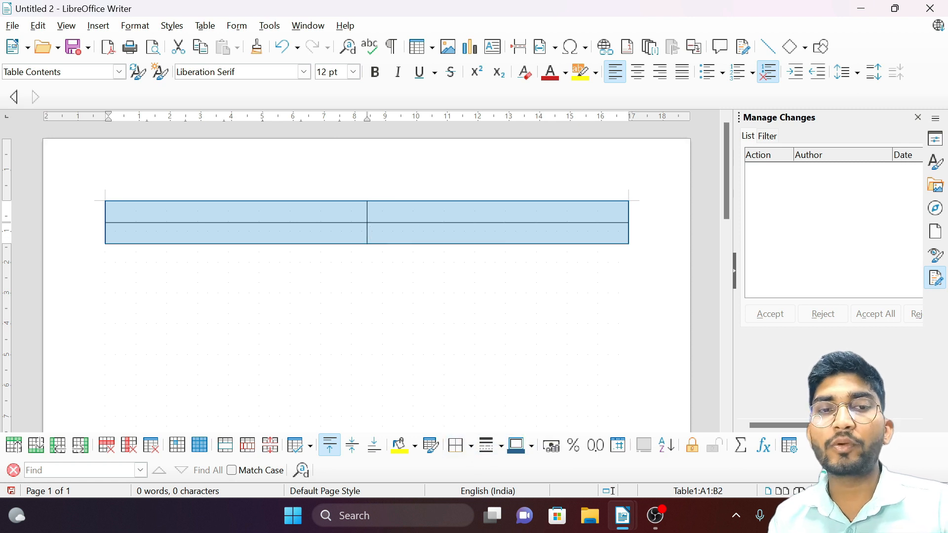
# Step: Fill the table's header row with Name and Price, and the second row with Computer and 250000
pyautogui.click(235, 211)
pyautogui.write('Name')
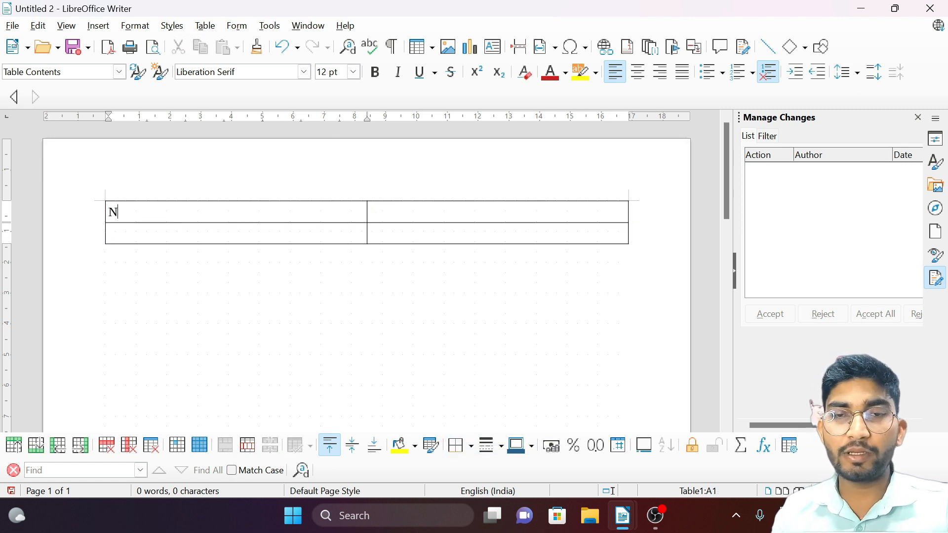
pyautogui.press('Tab')
pyautogui.write('Price')
pyautogui.press('Tab')
pyautogui.write('Computer')
pyautogui.press('Tab')
pyautogui.write('250000')
# Step: Add two more rows to the table, Laptop with 100000 and Mobile with 28000
pyautogui.press('Tab')
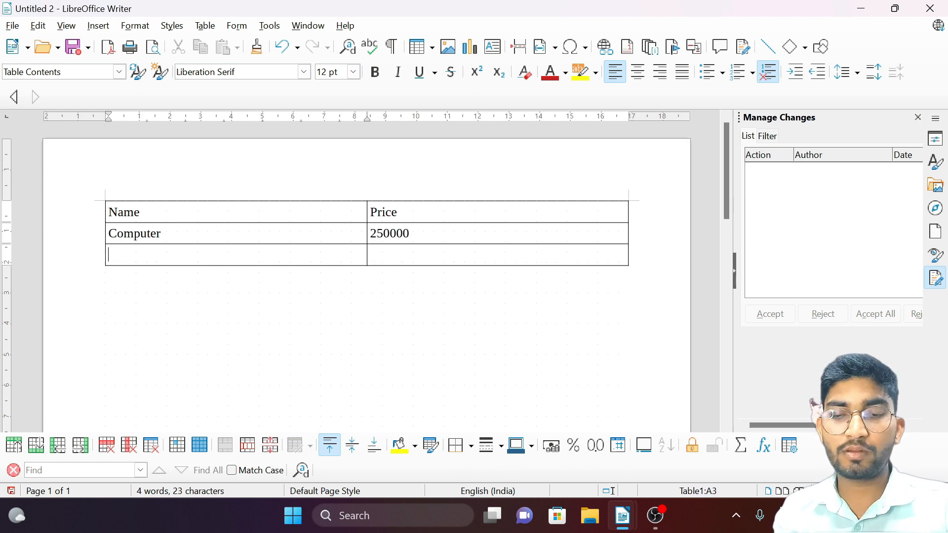
pyautogui.write('Laptop')
pyautogui.press('Tab')
pyautogui.write('100000')
pyautogui.press('Tab')
pyautogui.write('Mobile')
pyautogui.press('Tab')
pyautogui.write('28000')
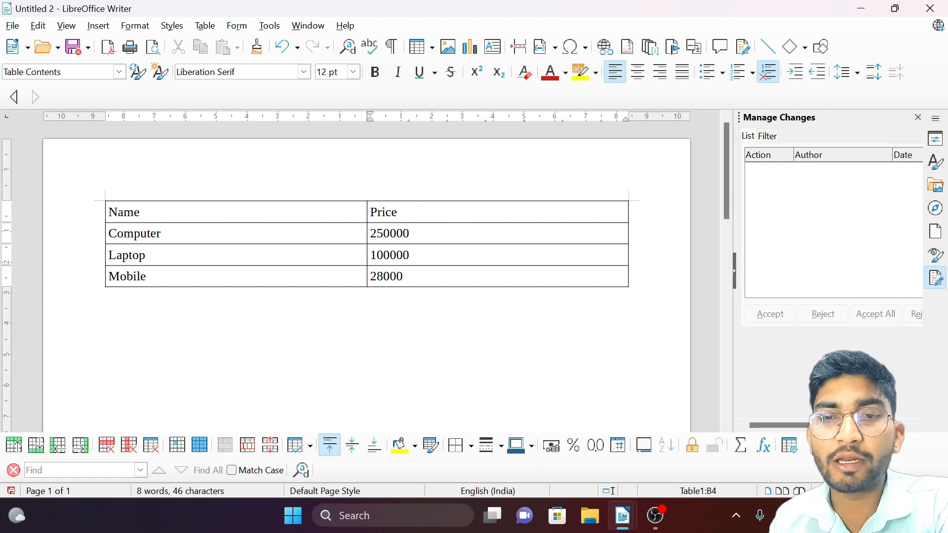
# Step: Format the Computer, Laptop and Mobile prices as currency
pyautogui.click(553, 447)
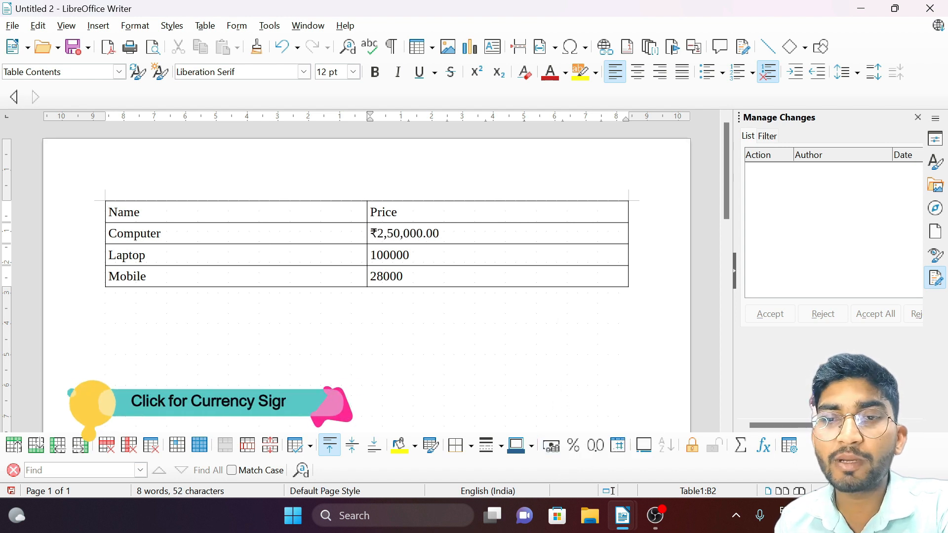
pyautogui.press('Down')
pyautogui.click(552, 447)
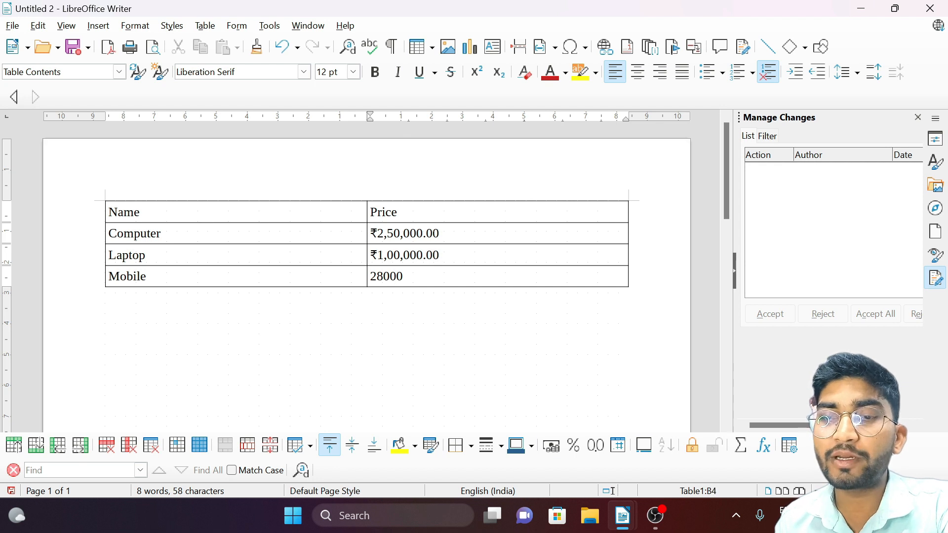
pyautogui.click(552, 446)
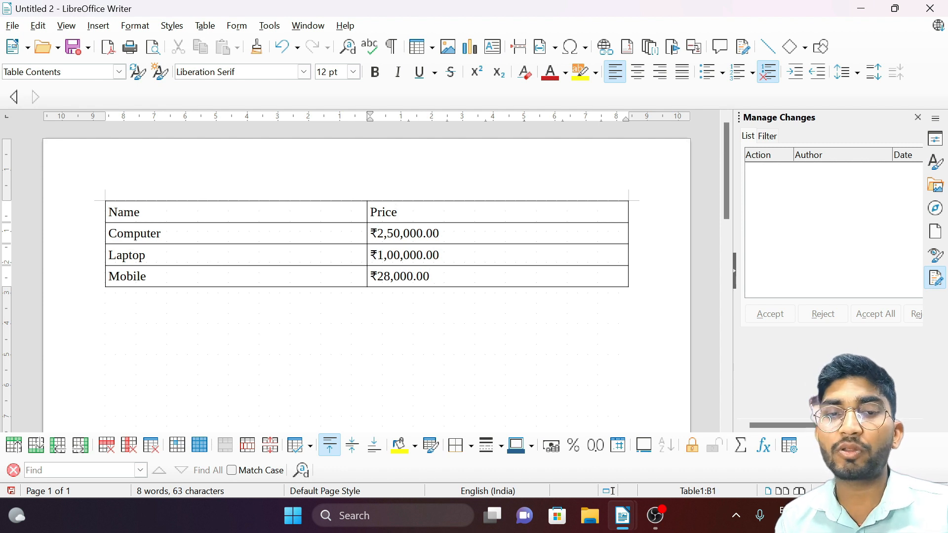
# Step: Insert a column after Price with the heading Sale, and enter 20 for Computer, 10 for Laptop and 30 for Mobile
pyautogui.click(81, 446)
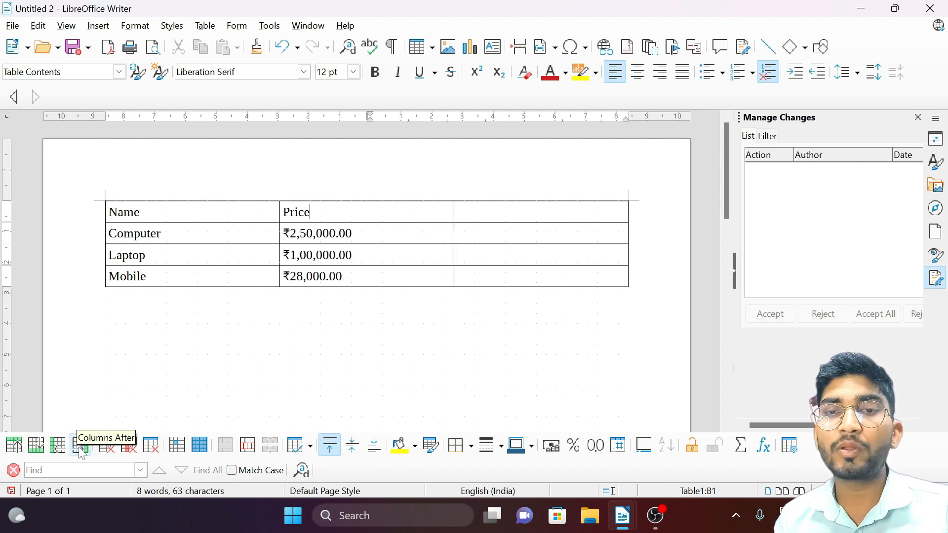
pyautogui.write('Sale')
pyautogui.press('Tab')
pyautogui.press('Tab')
pyautogui.press('Tab')
pyautogui.write('20')
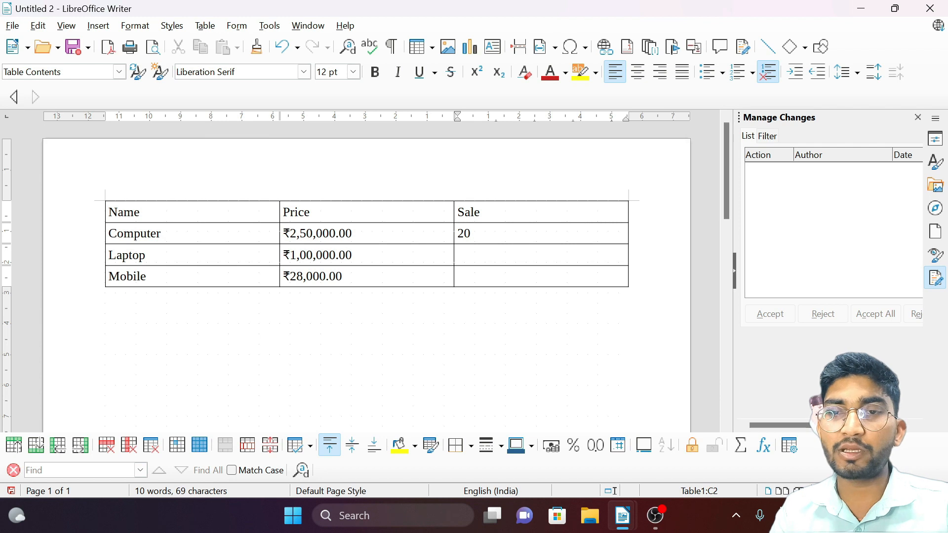
pyautogui.press('Down')
pyautogui.write('10')
pyautogui.press('Down')
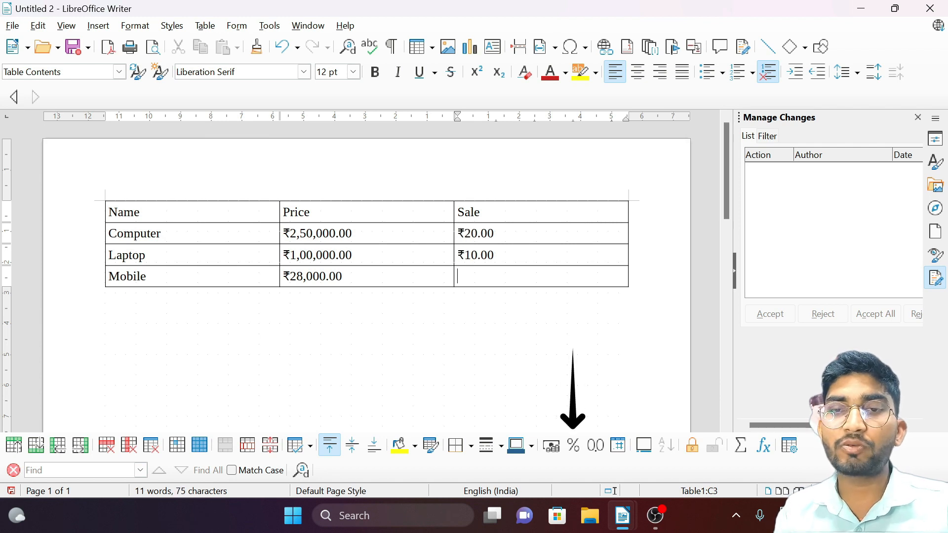
pyautogui.write('30')
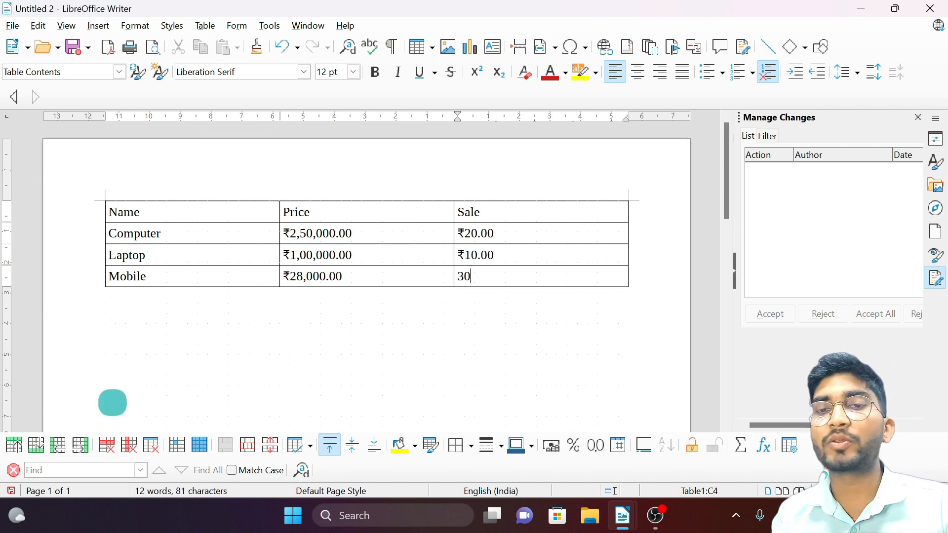
# Step: Select the three values under Sale and format them as percentages
pyautogui.hotkey('shift', 'Up')
pyautogui.hotkey('shift', 'Up')
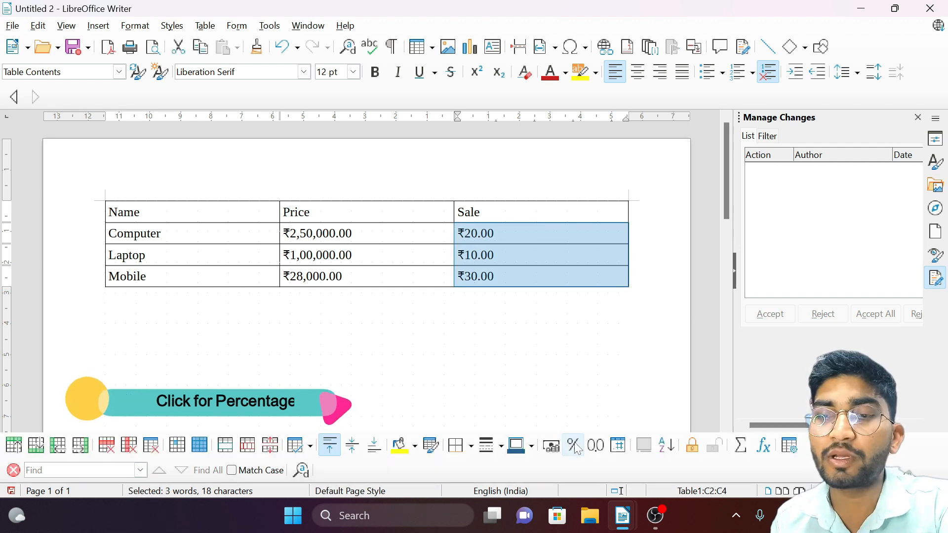
pyautogui.click(574, 445)
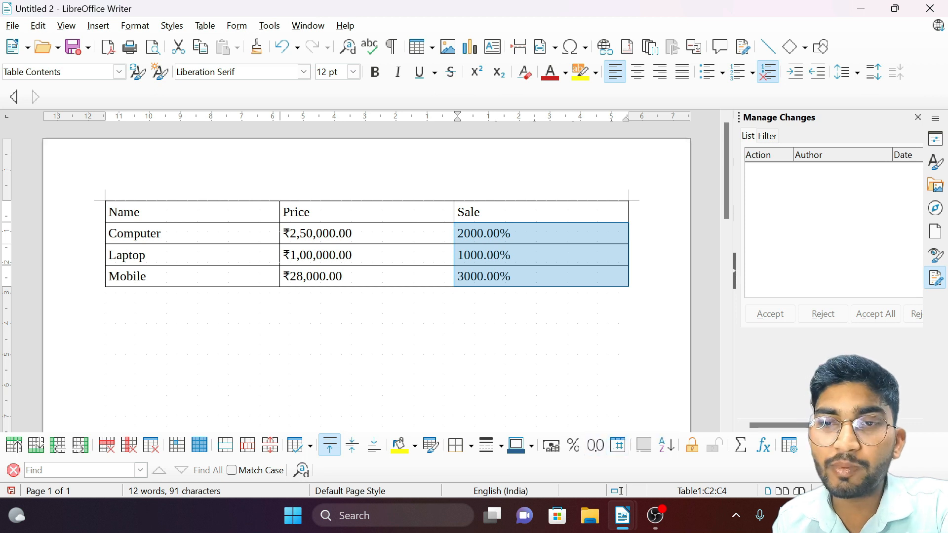
# Step: Set the Sale values to the -13% percent format with zero decimal places and one leading zero
pyautogui.click(618, 446)
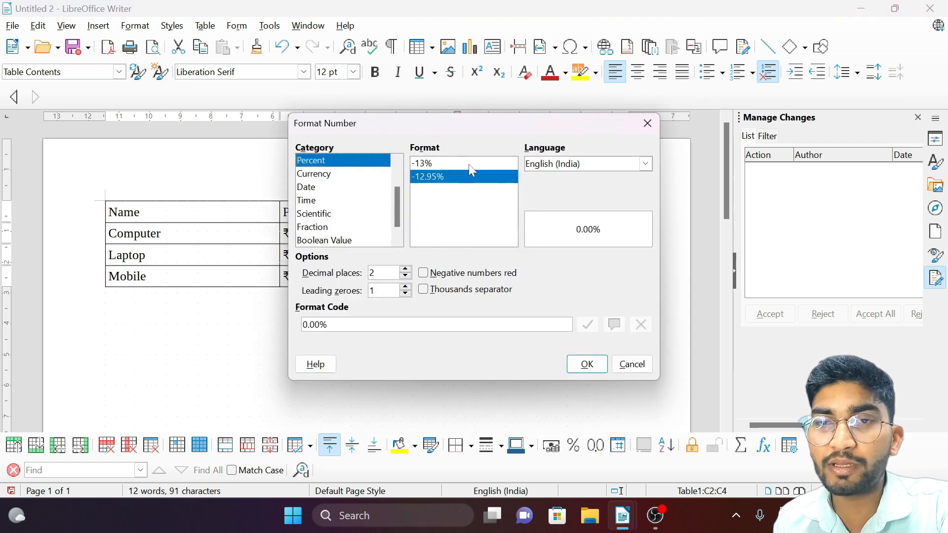
pyautogui.click(453, 163)
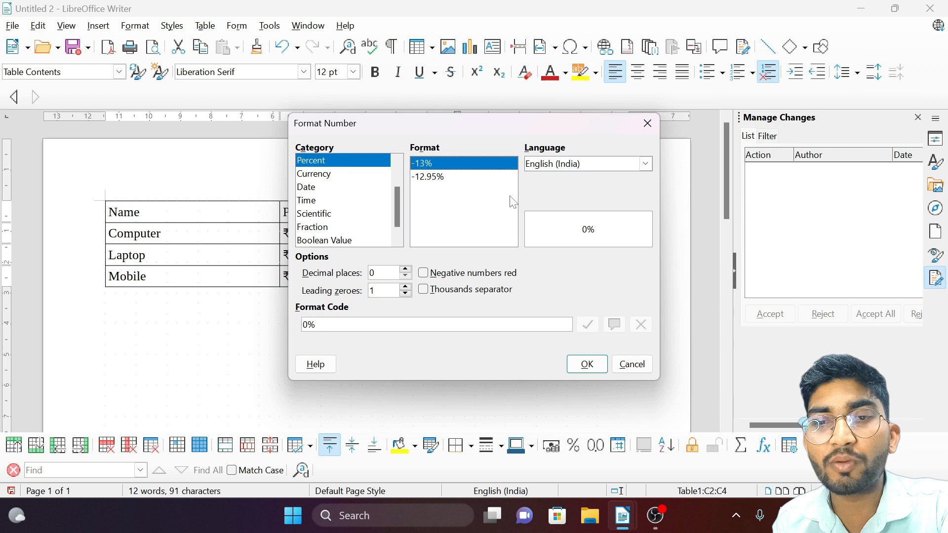
pyautogui.click(405, 295)
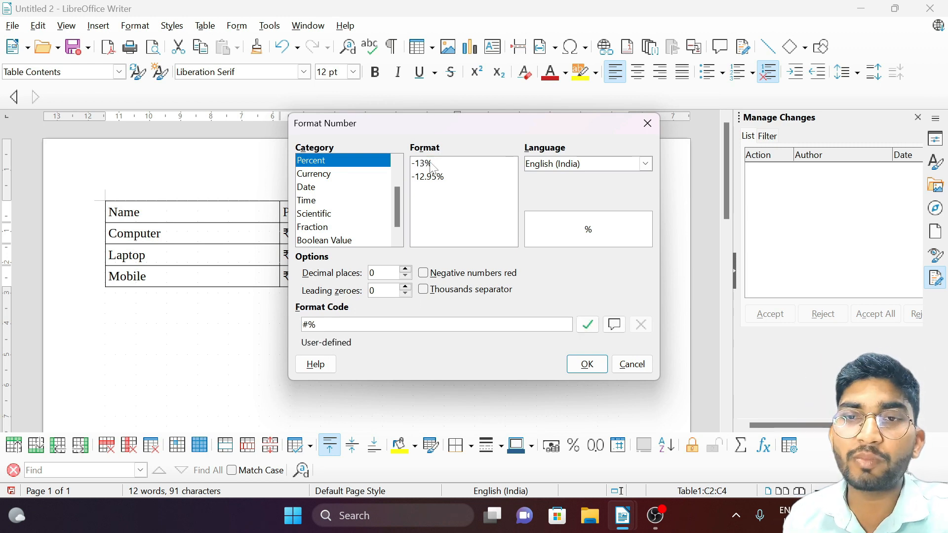
pyautogui.click(430, 162)
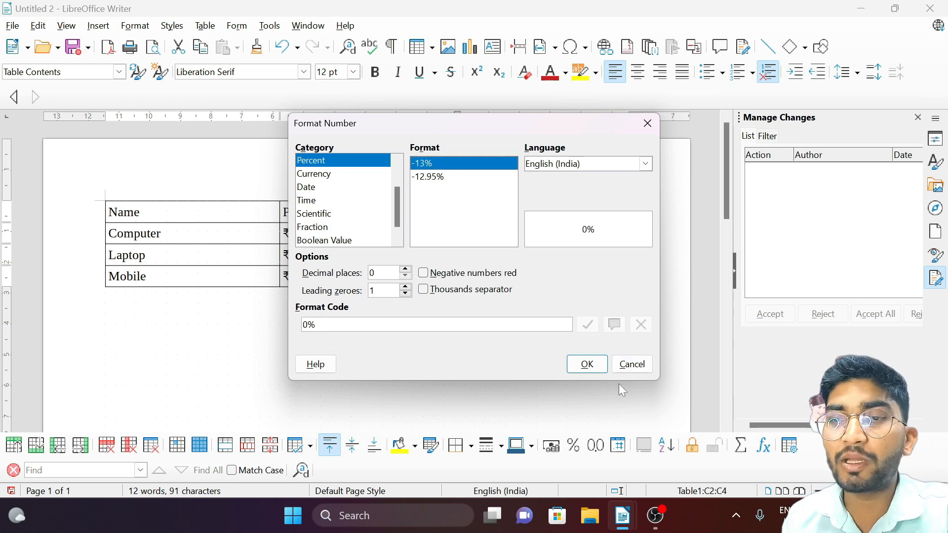
pyautogui.click(587, 364)
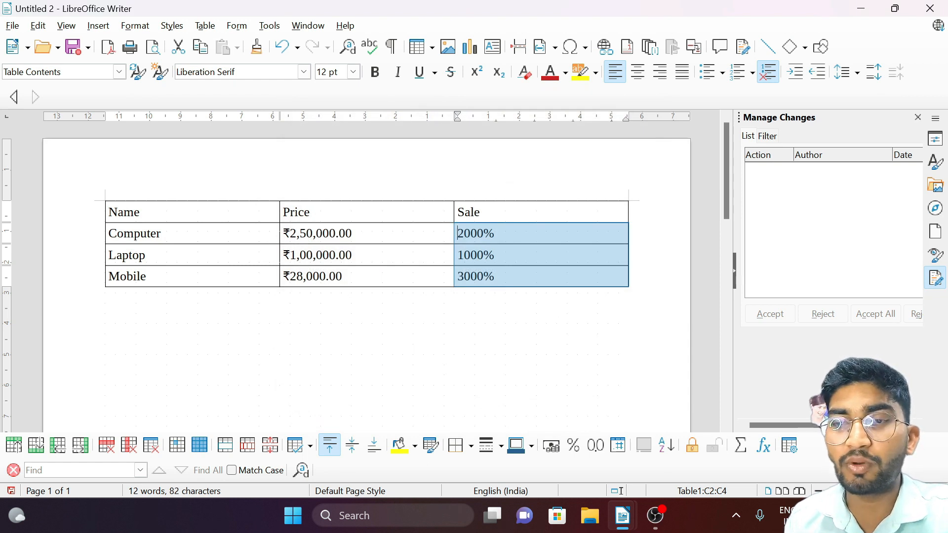
pyautogui.click(618, 445)
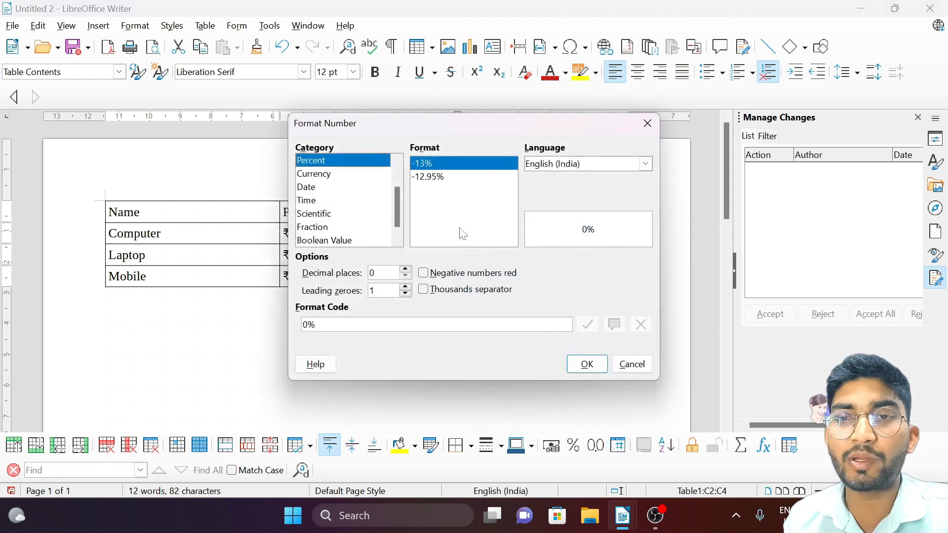
pyautogui.click(587, 365)
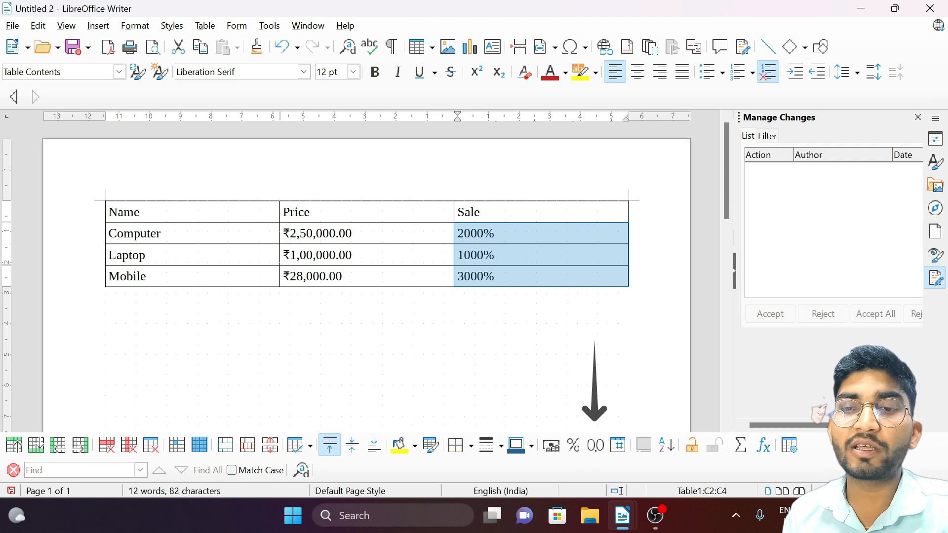
# Step: Format the Sale values as decimal numbers with one decimal place, and place the cursor in the Mobile price cell
pyautogui.click(596, 446)
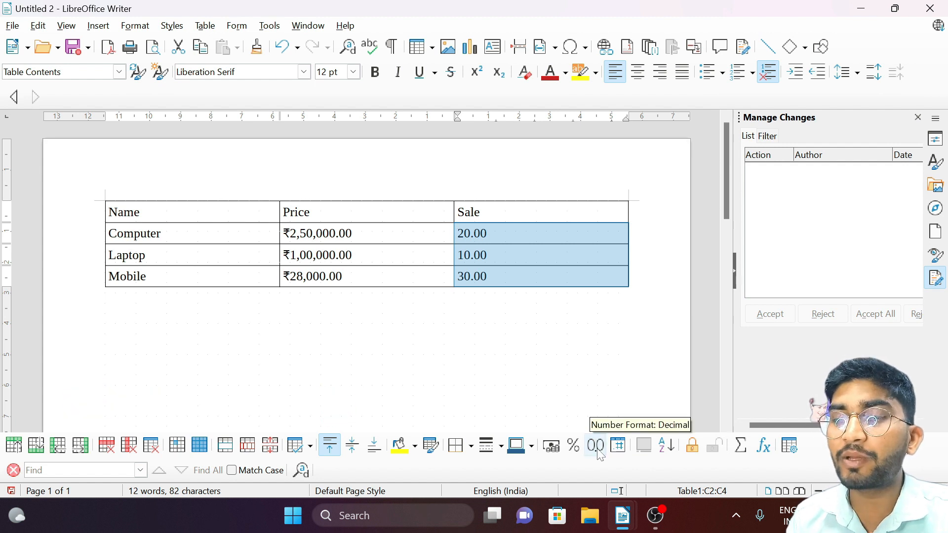
pyautogui.click(618, 446)
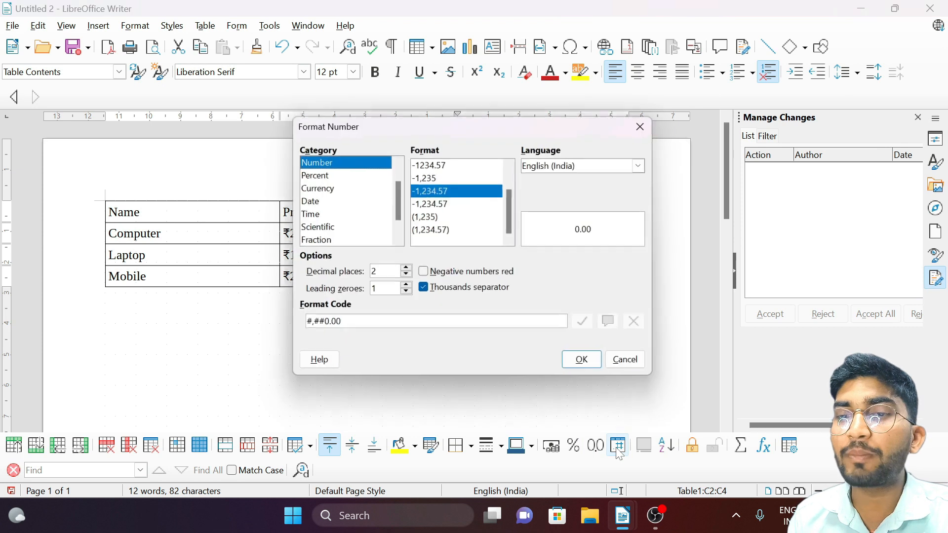
pyautogui.click(406, 276)
pyautogui.click(406, 276)
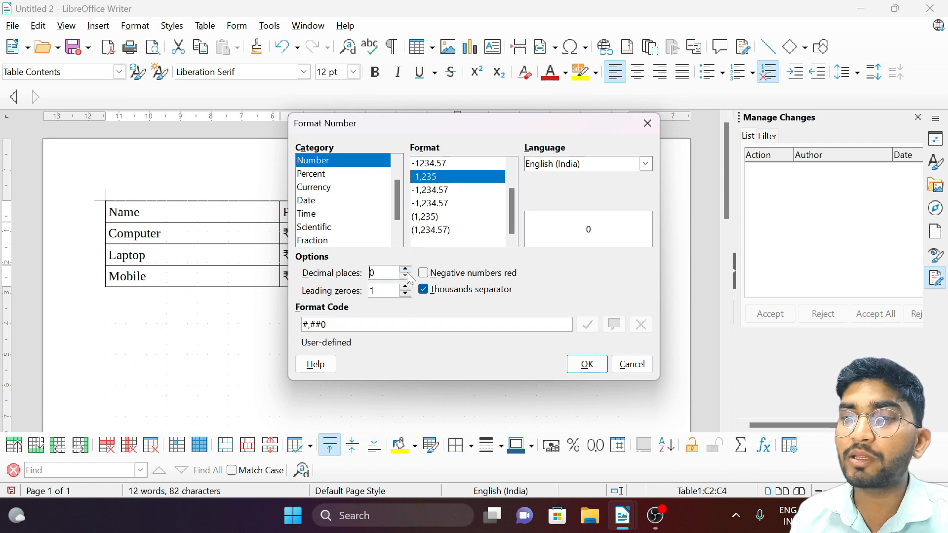
pyautogui.click(407, 273)
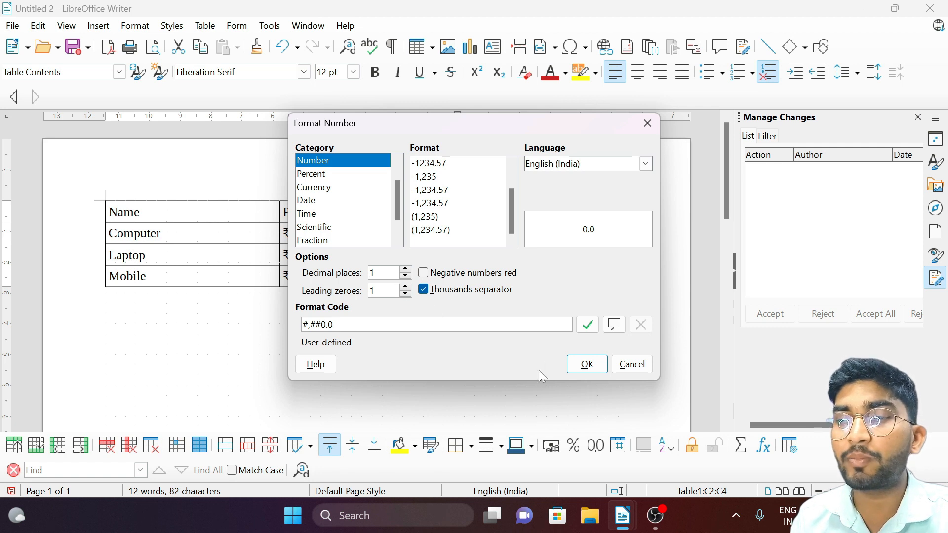
pyautogui.click(588, 365)
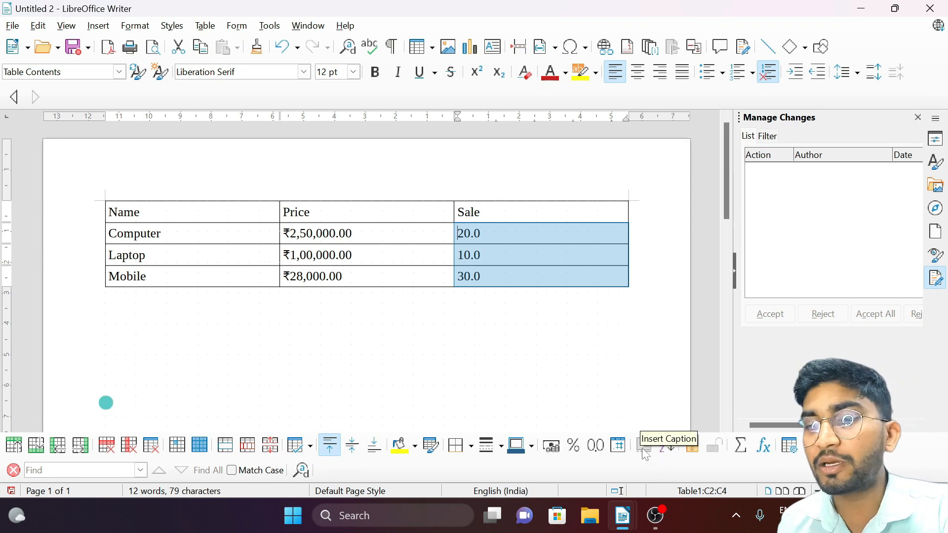
pyautogui.click(284, 276)
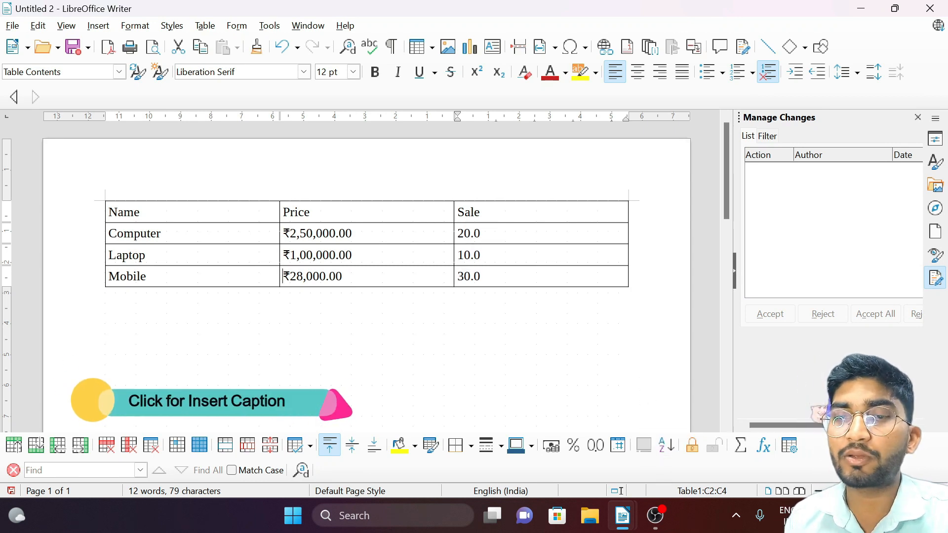
# Step: Add the caption "Price List Table" above the table, using the Table category and Arabic numbering
pyautogui.click(642, 446)
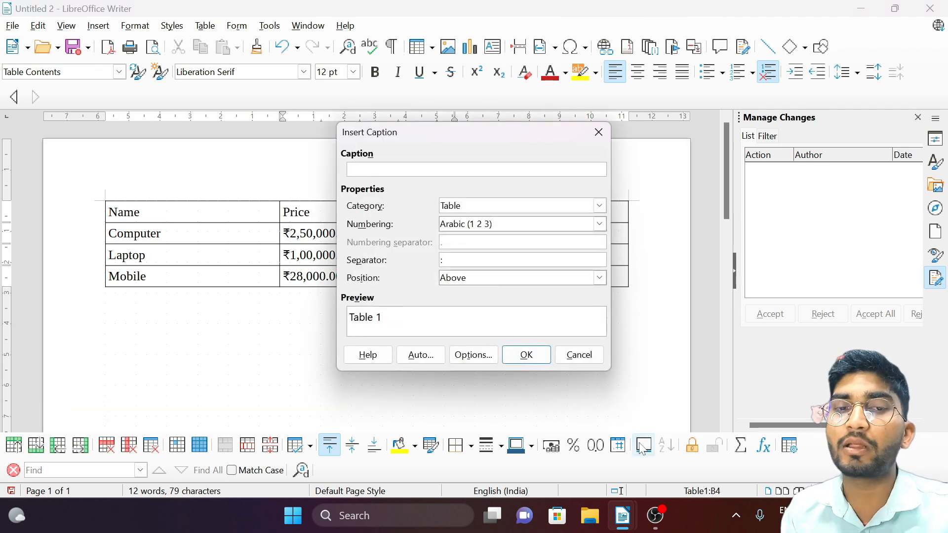
pyautogui.write('Price List Table')
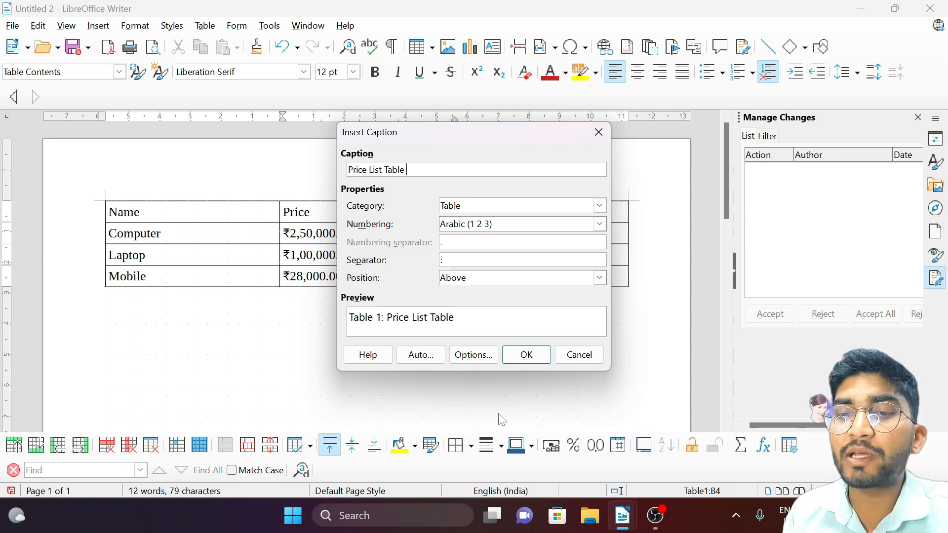
pyautogui.click(526, 355)
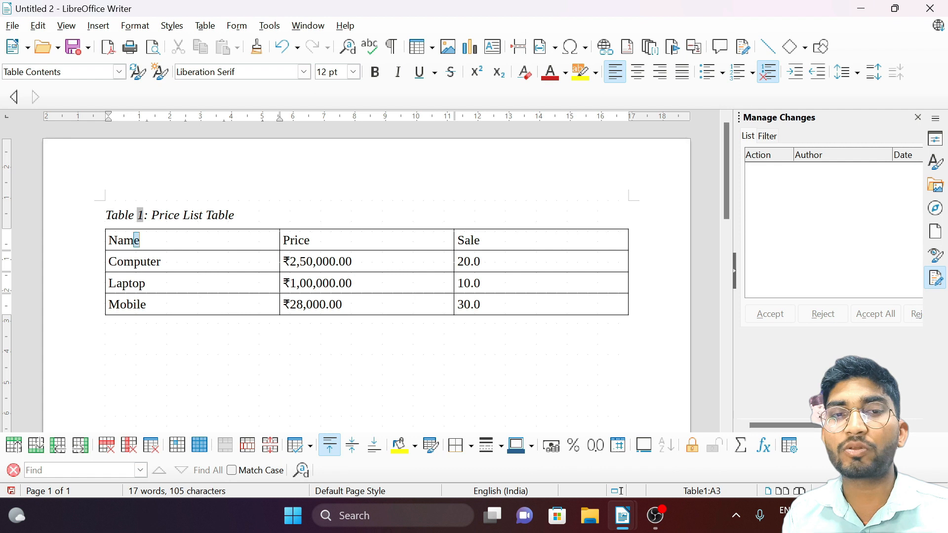
# Step: Sort the three product names under Name alphanumerically by rows in ascending order
pyautogui.moveTo(137, 239); pyautogui.dragTo(109, 304)
pyautogui.hotkey('shift', 'Right')
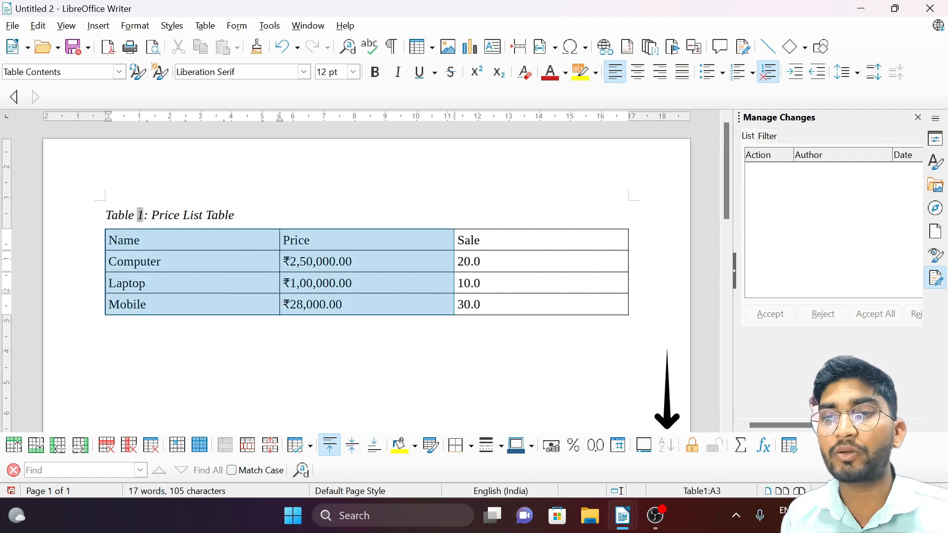
pyautogui.hotkey('shift', 'Right')
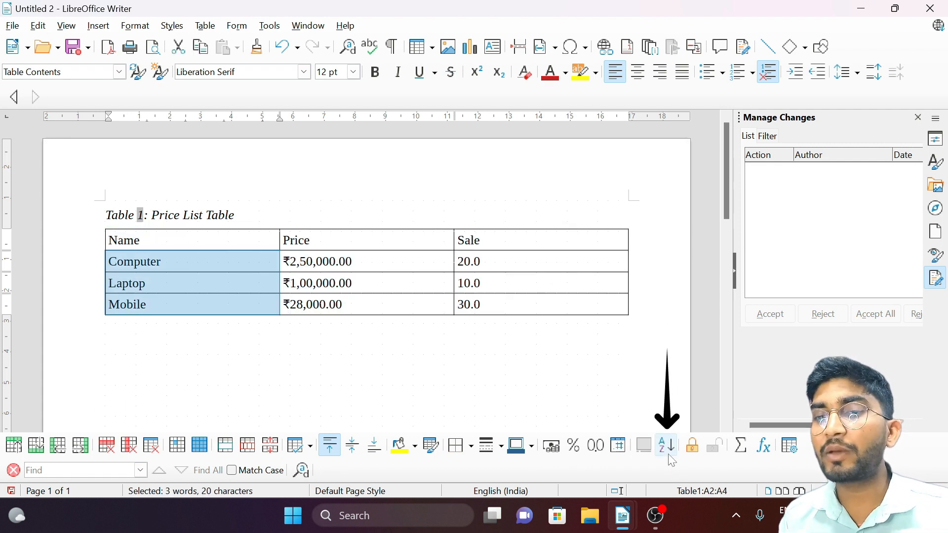
pyautogui.click(662, 447)
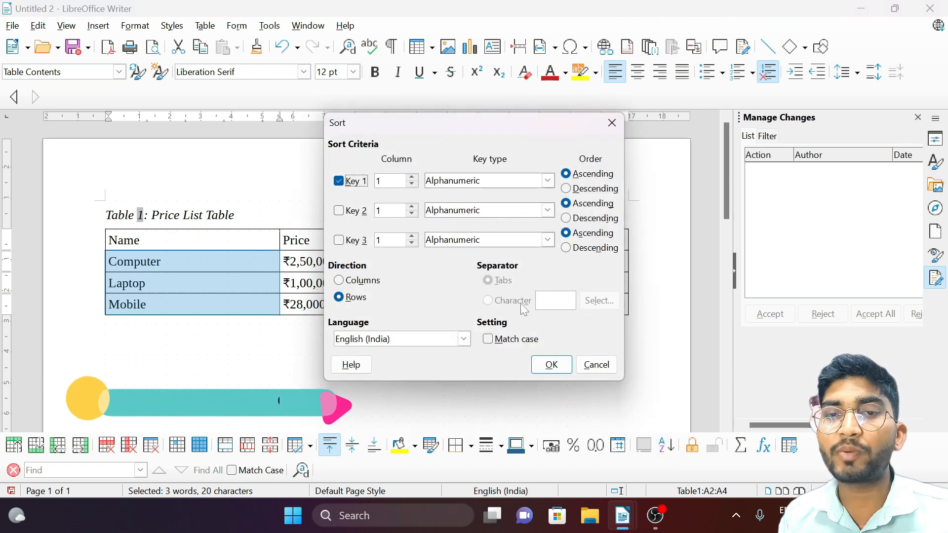
pyautogui.click(548, 364)
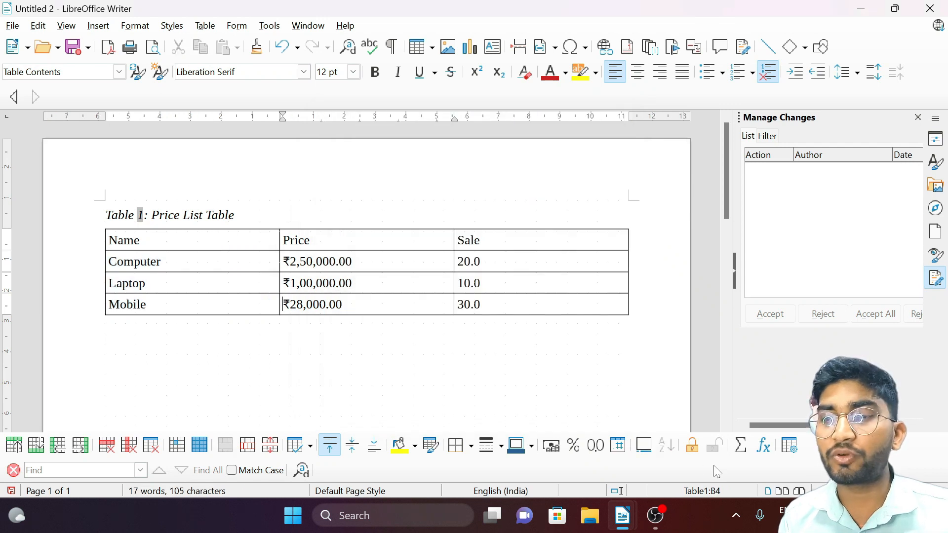
# Step: Select the three product names under Name and sort them in descending order
pyautogui.moveTo(121, 262); pyautogui.dragTo(239, 326)
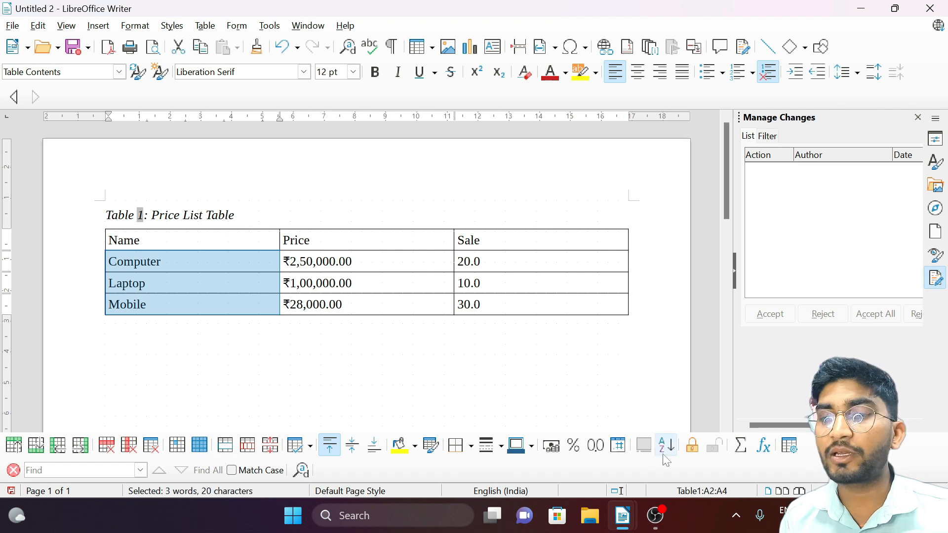
pyautogui.click(666, 446)
pyautogui.click(594, 188)
pyautogui.click(551, 364)
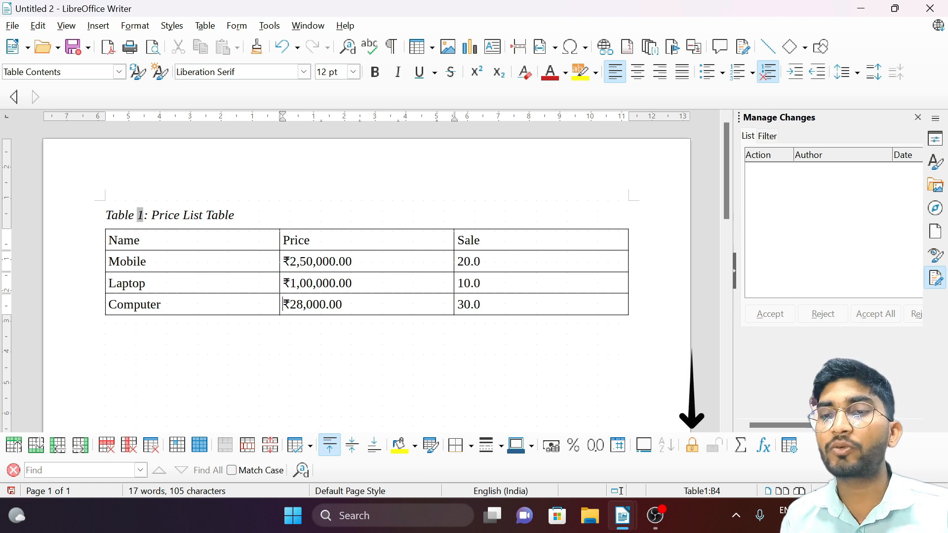
# Step: Protect all cells below the header row, and try to delete text in the Laptop price cell
pyautogui.moveTo(494, 304); pyautogui.dragTo(109, 261)
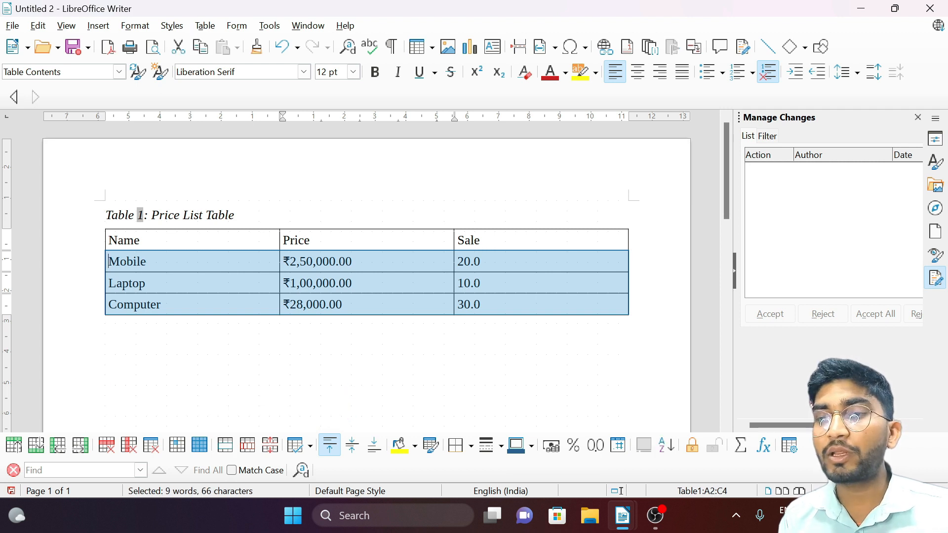
pyautogui.click(701, 455)
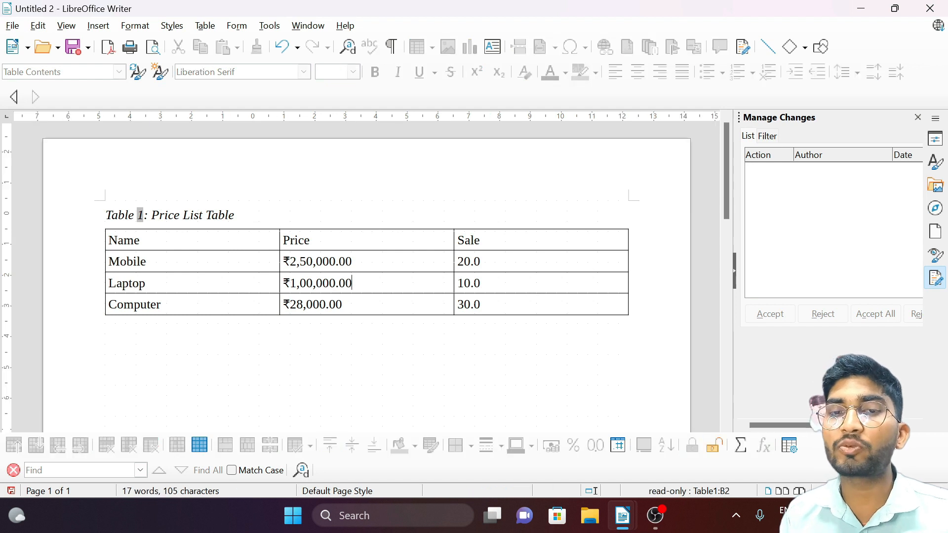
pyautogui.press('BackSpace')
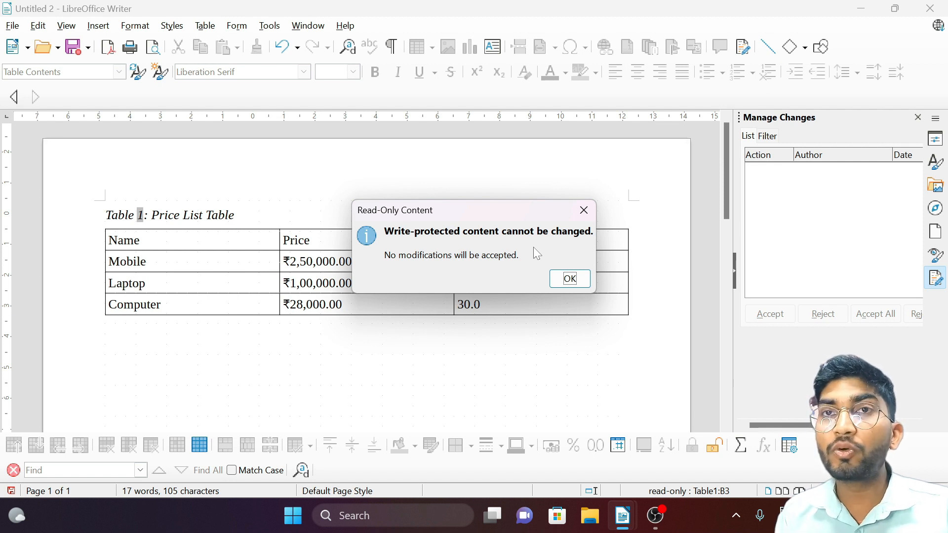
pyautogui.click(584, 210)
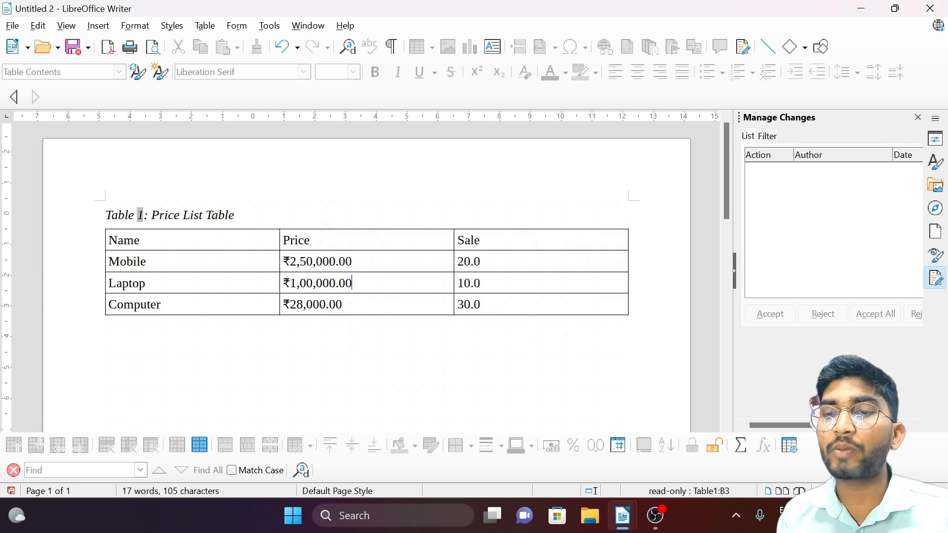
# Step: Unprotect the Laptop price cell and test that it can be edited by entering and deleting a character
pyautogui.click(715, 446)
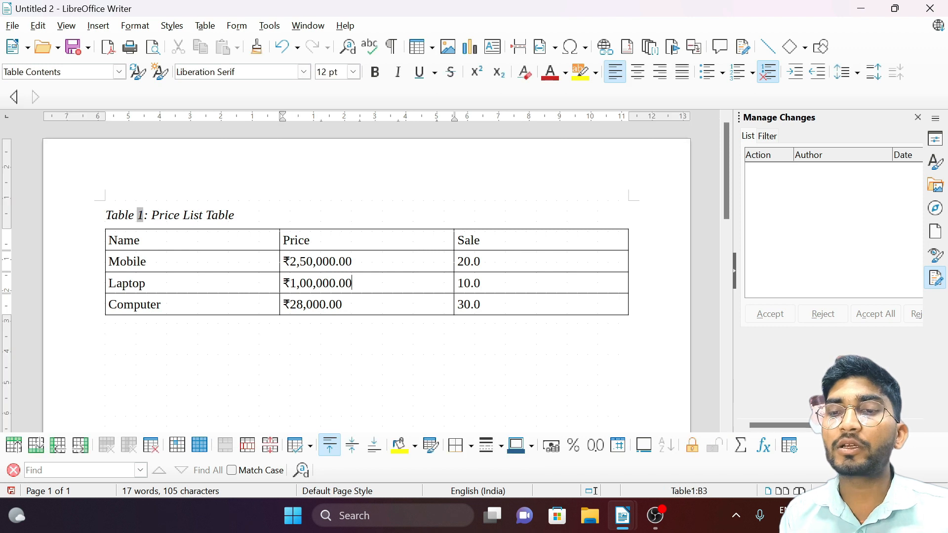
pyautogui.write('k')
pyautogui.press('BackSpace')
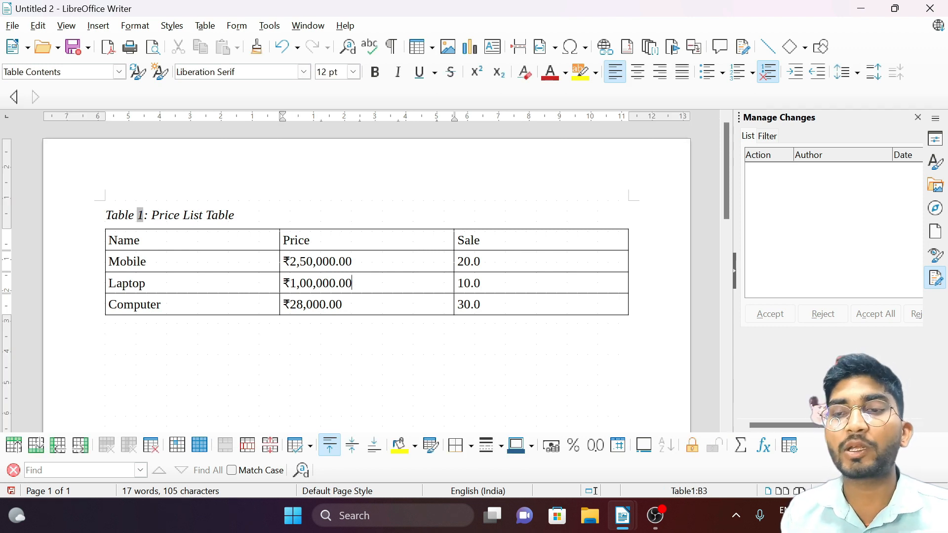
# Step: Unprotect the Sale cell in the Computer row and insert an empty row below it
pyautogui.press('Down')
pyautogui.press('Tab')
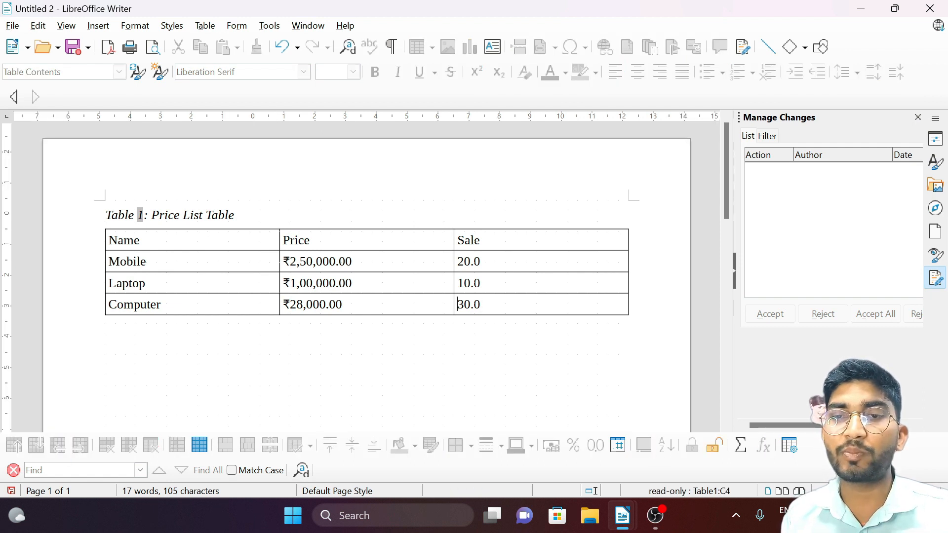
pyautogui.hotkey('shift', 'Tab')
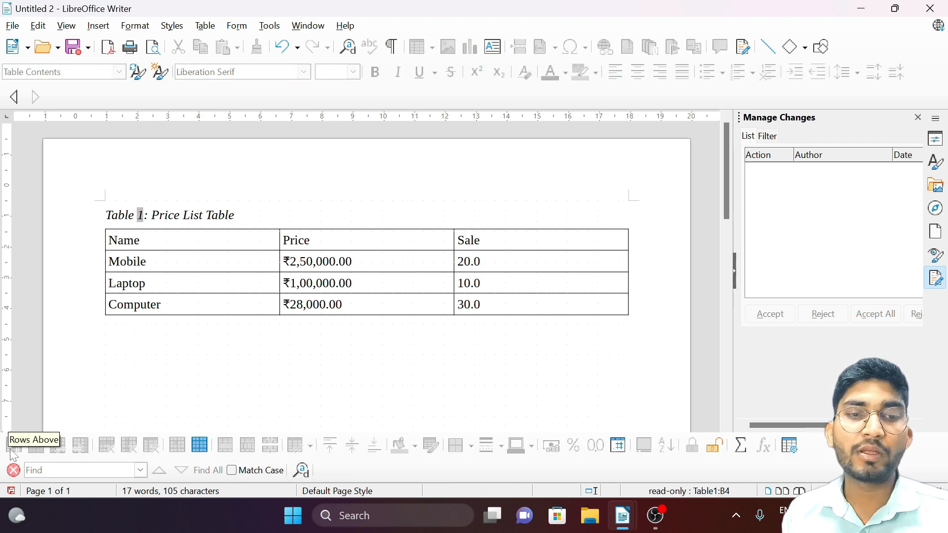
pyautogui.press('Tab')
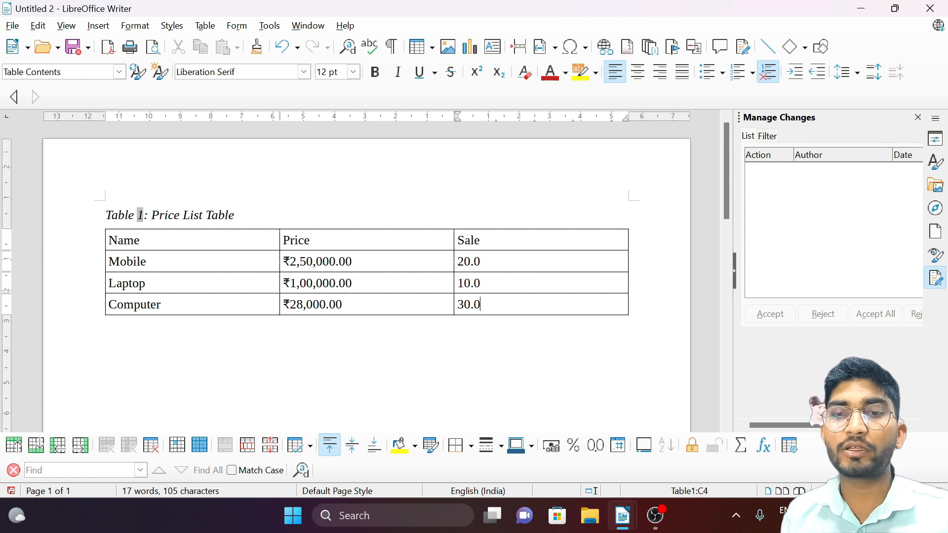
pyautogui.click(35, 445)
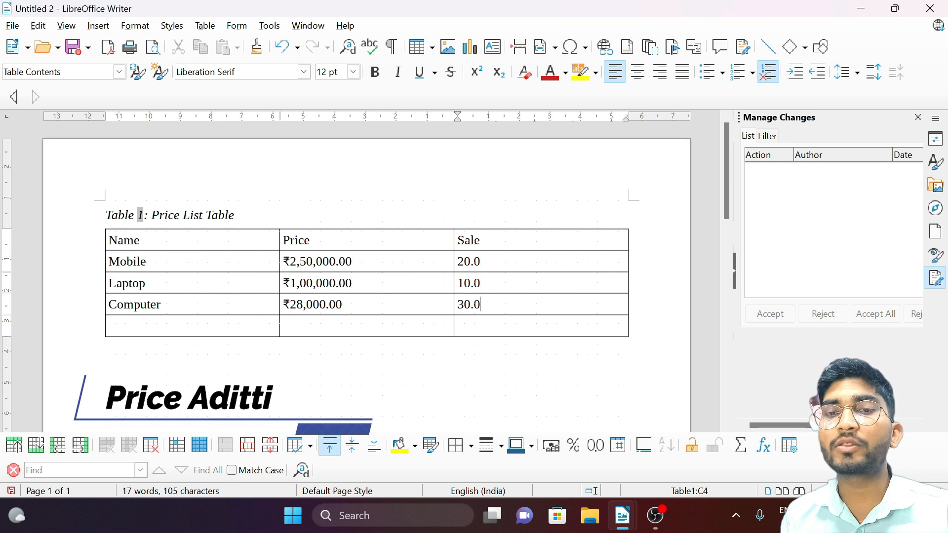
# Step: Unprotect the empty cell below the Price values and total them with the formula =sum(<B2:B4>)
pyautogui.click(283, 326)
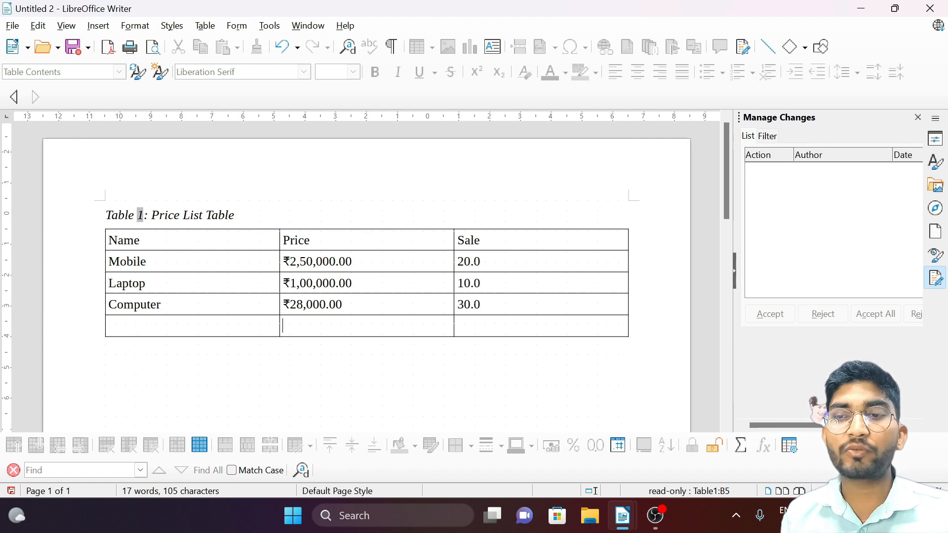
pyautogui.write('=<B5>')
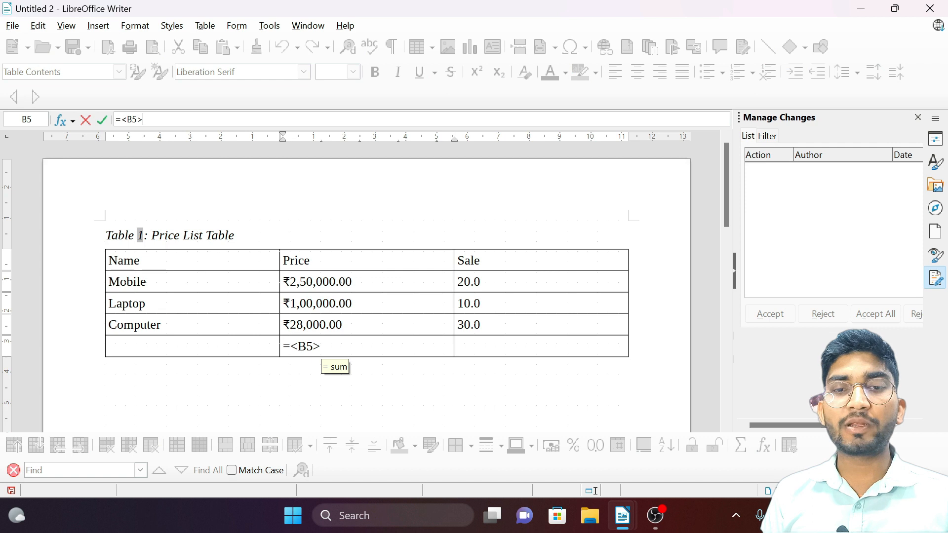
pyautogui.press('BackSpace')
pyautogui.press('BackSpace')
pyautogui.press('BackSpace')
pyautogui.press('BackSpace')
pyautogui.write('sum(')
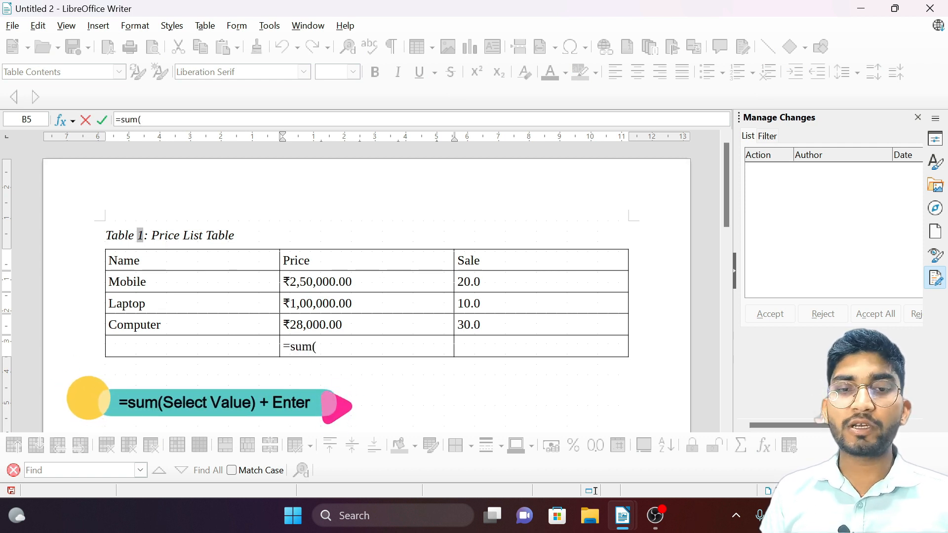
pyautogui.moveTo(316, 281); pyautogui.dragTo(316, 324)
pyautogui.write(')')
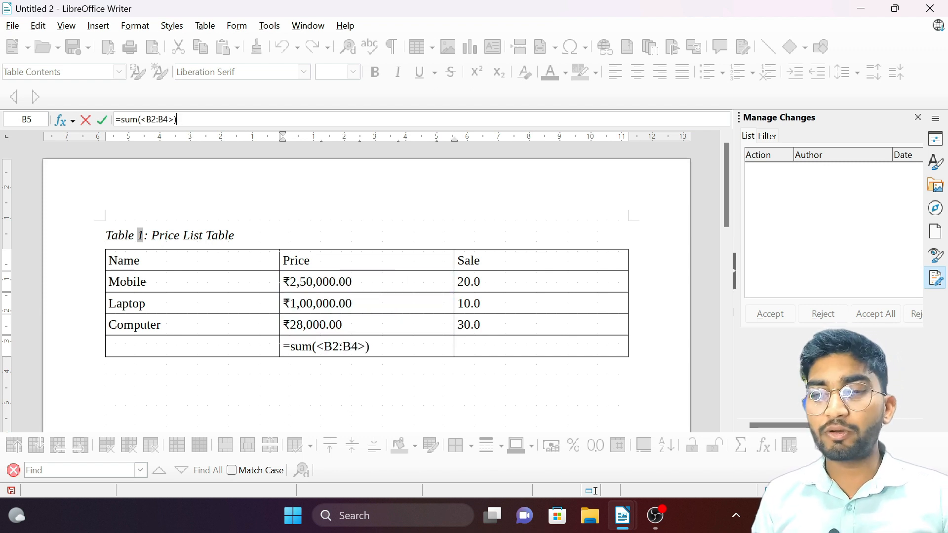
pyautogui.press('Return')
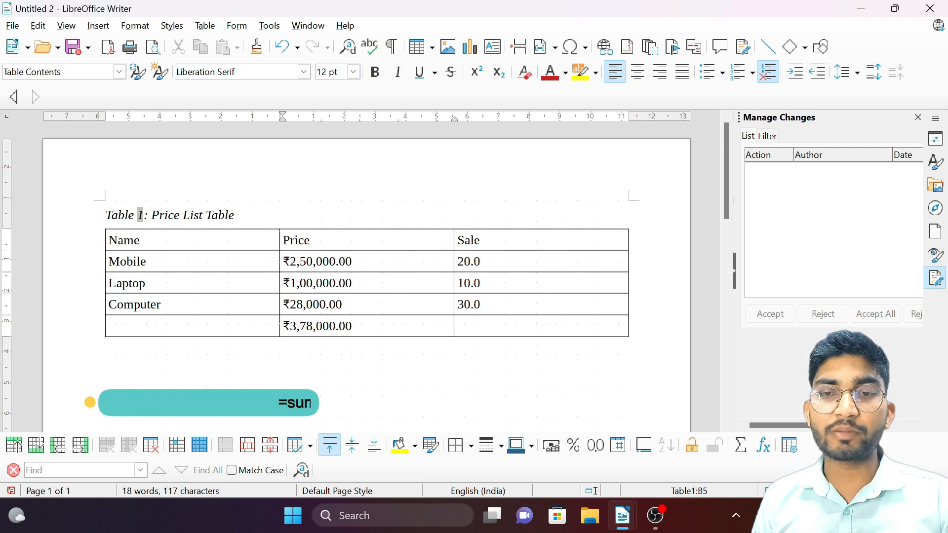
# Step: Total the three Sale values with a sum formula over C2 to C4 in the empty cell below them
pyautogui.click(459, 326)
pyautogui.write('=')
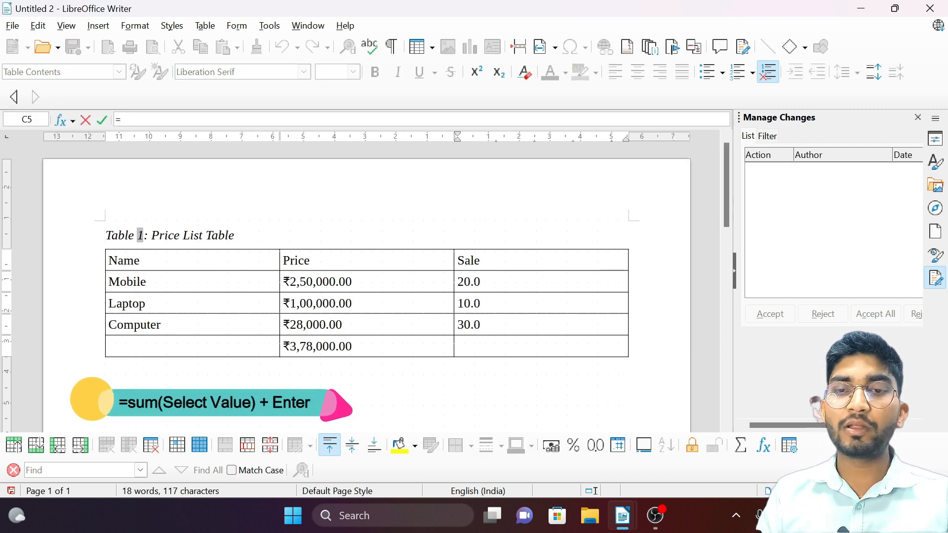
pyautogui.write('sum(')
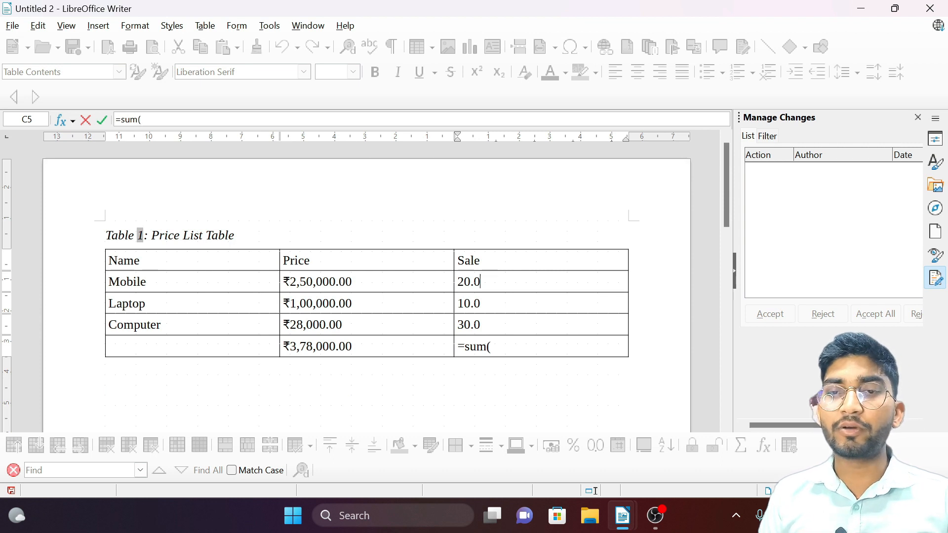
pyautogui.moveTo(480, 282); pyautogui.dragTo(480, 324)
pyautogui.write(')')
pyautogui.press('Return')
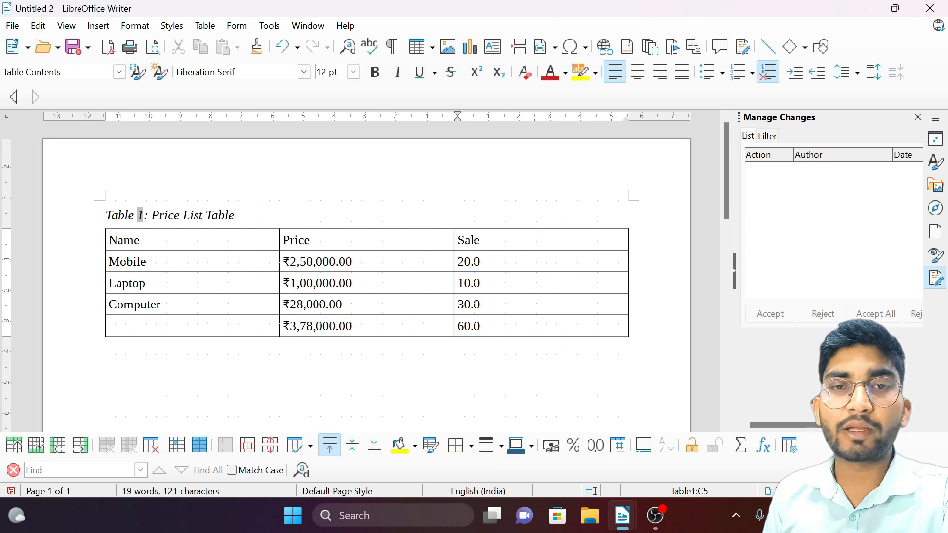
pyautogui.click(207, 26)
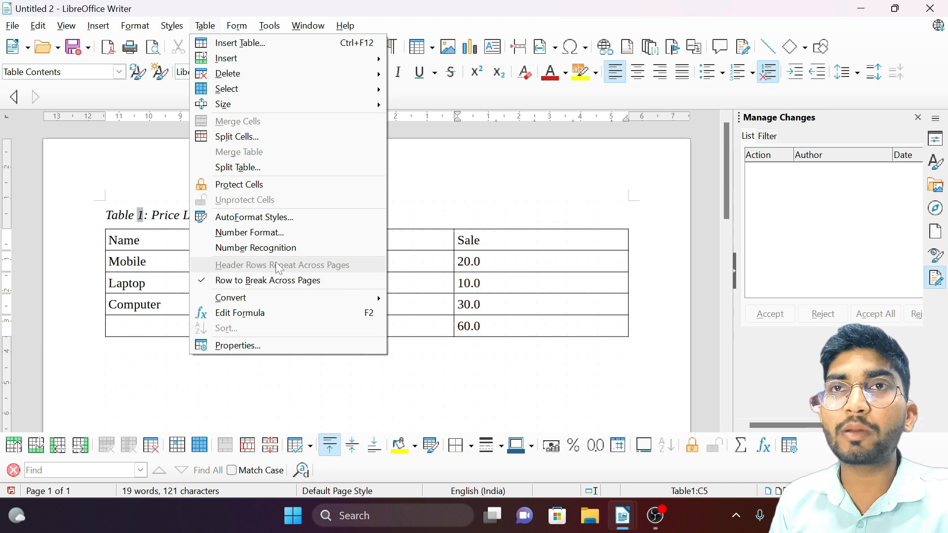
pyautogui.click(481, 196)
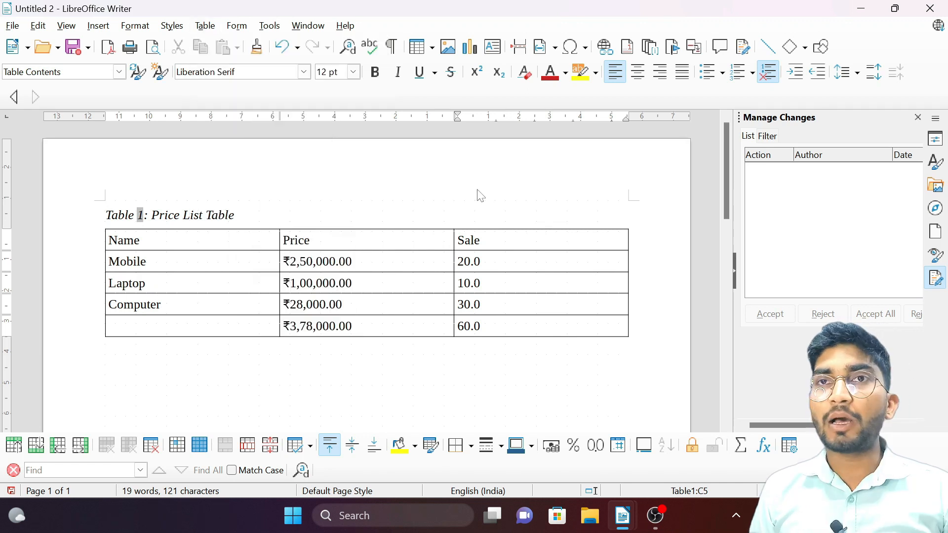